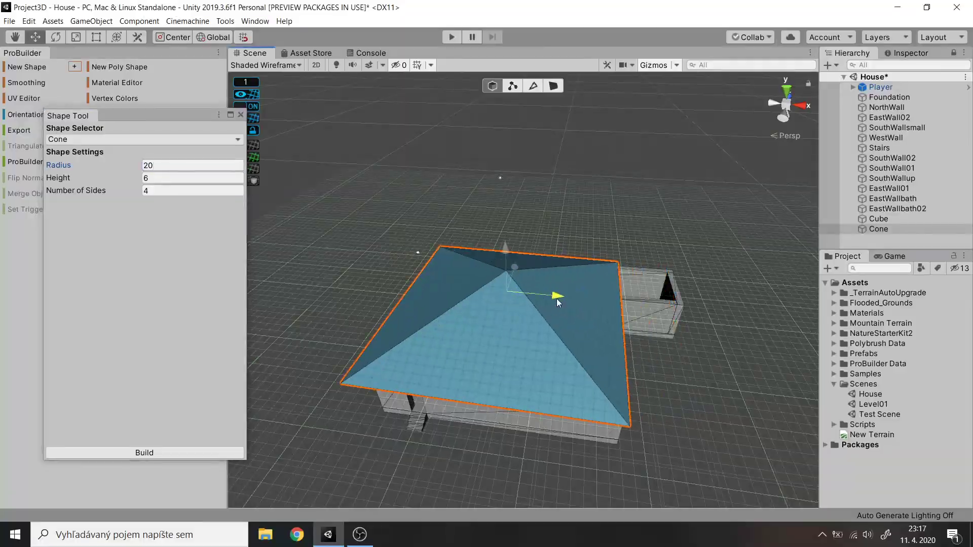
# Step: Look over the house roof and the Level01 forest scene from several angles, including a brief play-mode run of Level01
pyautogui.keyDown('alt'); pyautogui.moveTo(557, 299); pyautogui.dragTo(699, 394); pyautogui.keyUp('alt')
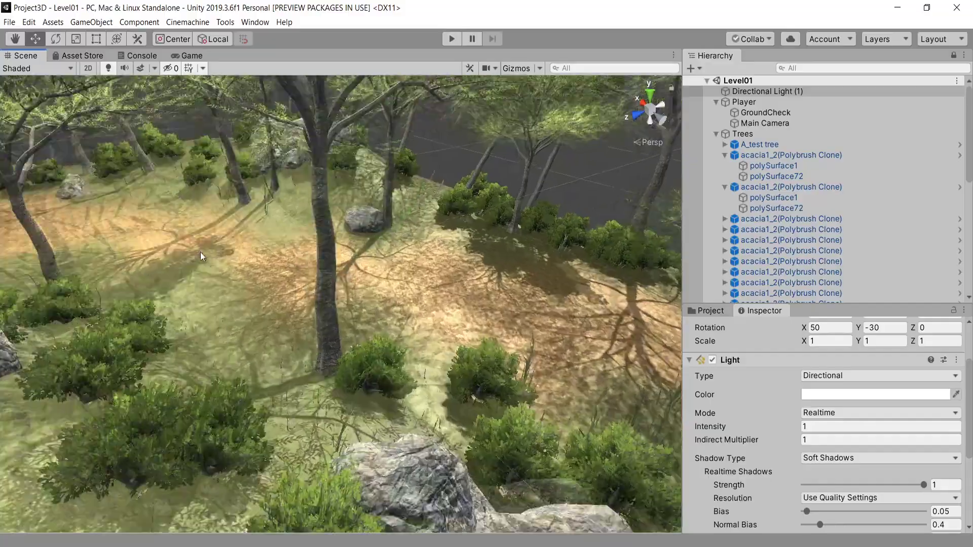
pyautogui.moveTo(223, 238); pyautogui.dragTo(660, 341, button='right')
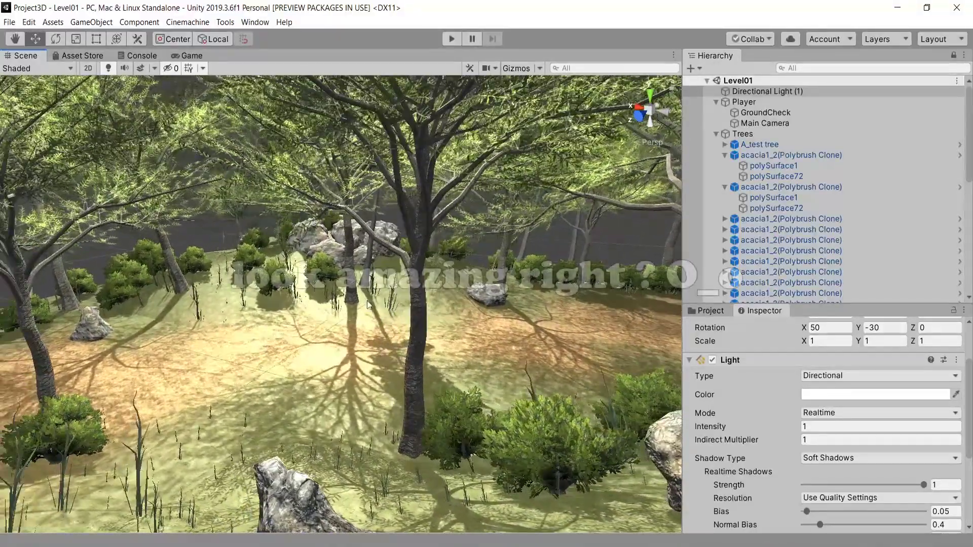
pyautogui.click(654, 113)
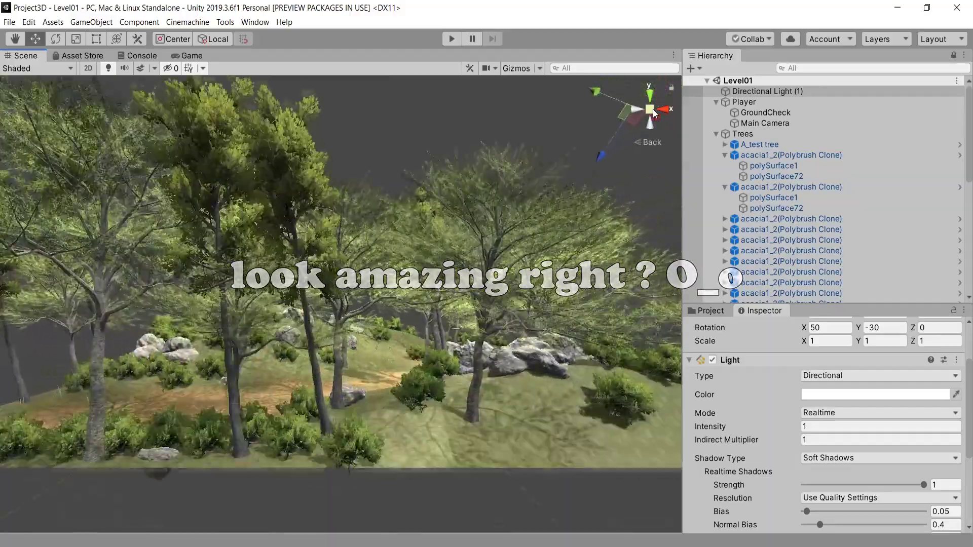
pyautogui.moveTo(653, 113); pyautogui.dragTo(512, 129, button='right')
pyautogui.scroll(10, 476, 375)
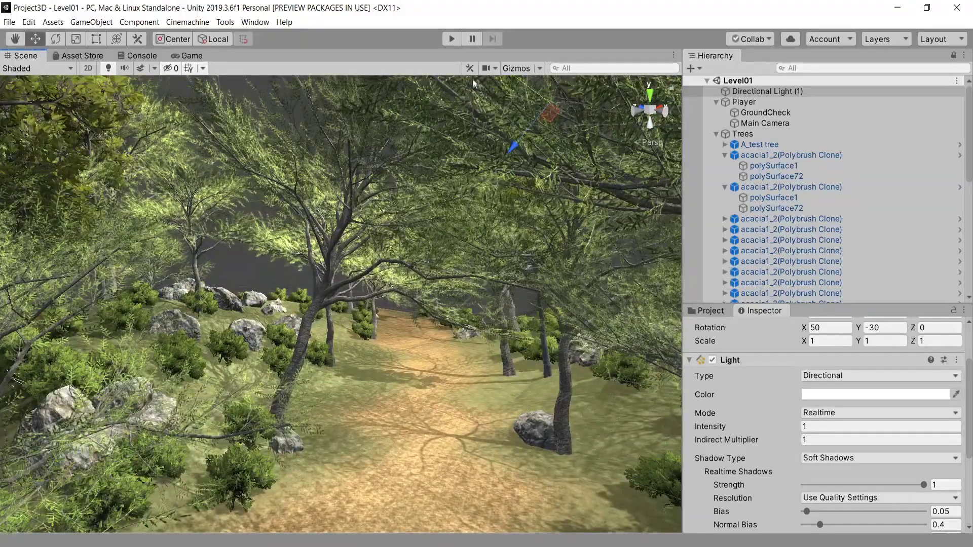
pyautogui.hotkey('ctrl', 'p')
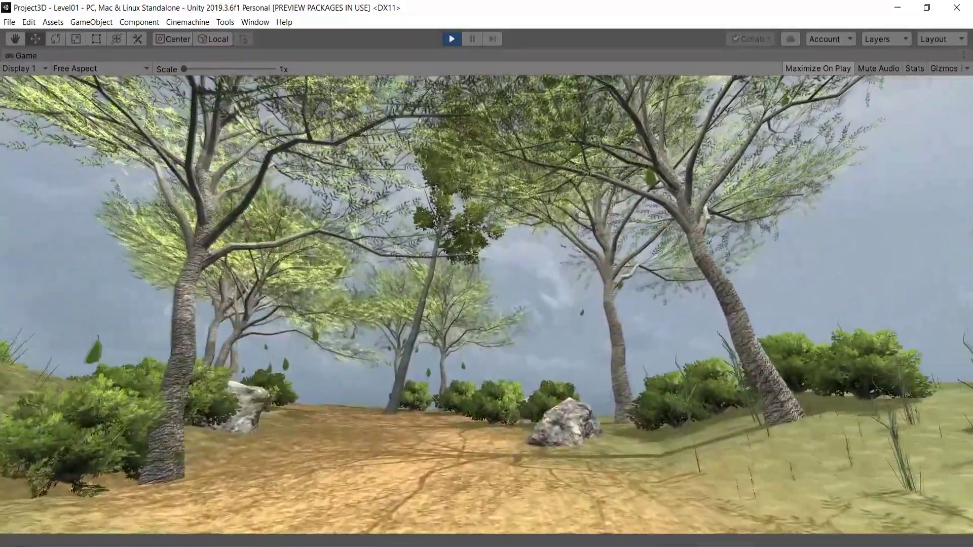
pyautogui.hotkey('ctrl', 'p')
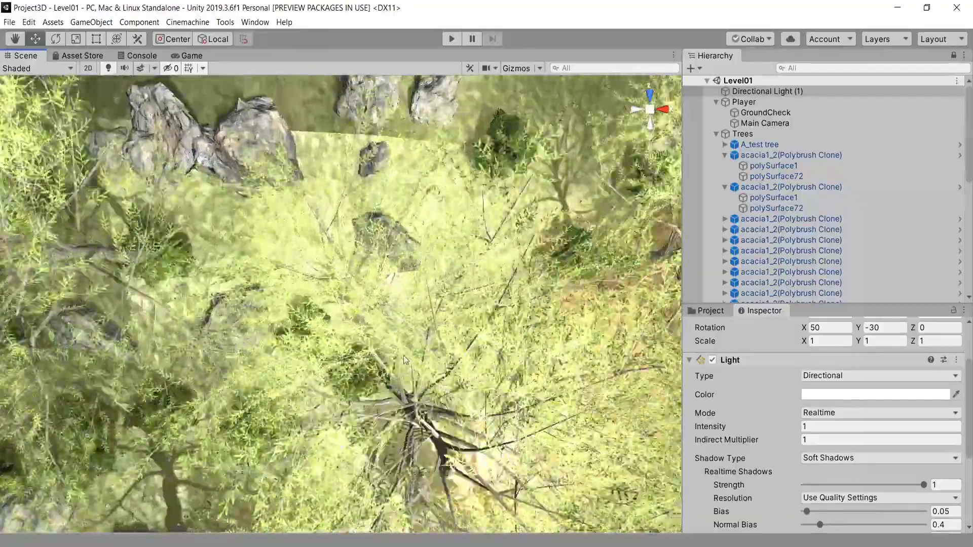
pyautogui.scroll(-5, 405, 360)
pyautogui.keyDown('alt'); pyautogui.moveTo(406, 359); pyautogui.dragTo(61, 304); pyautogui.keyUp('alt')
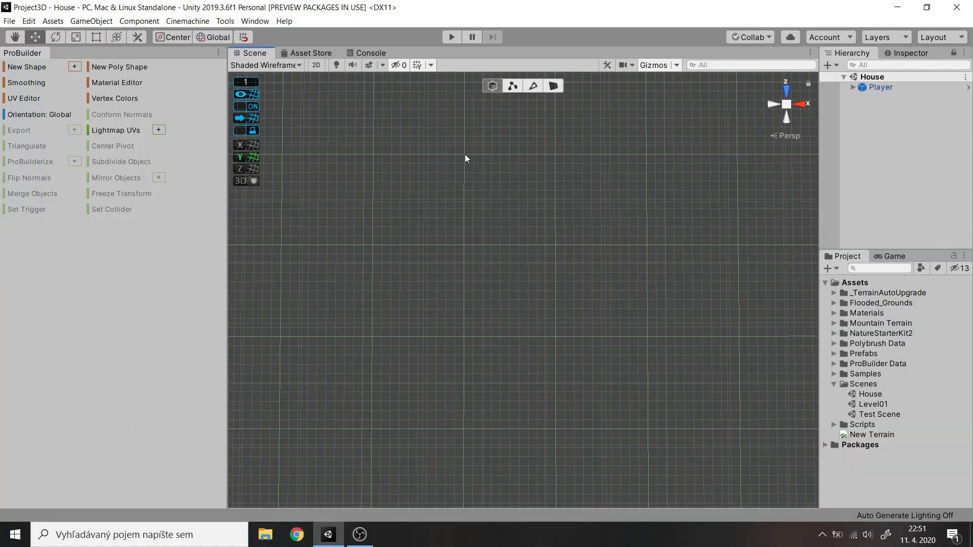
# Step: Draw an L-shaped outline for the house foundation on the grid with the Poly Shape tool
pyautogui.click(551, 86)
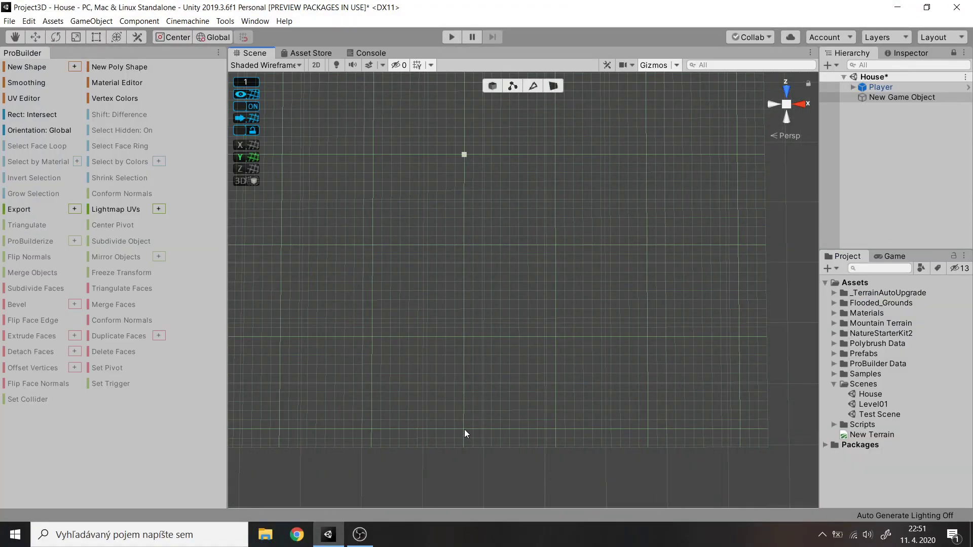
pyautogui.keyDown('alt'); pyautogui.moveTo(739, 245); pyautogui.dragTo(625, 248, button='right'); pyautogui.keyUp('alt')
pyautogui.click(705, 250)
pyautogui.click(703, 167)
pyautogui.click(372, 168)
# Step: Give the L-shaped foundation its height and adjust its top face to leave a thin slab
pyautogui.keyDown('alt'); pyautogui.moveTo(638, 348); pyautogui.dragTo(580, 291); pyautogui.keyUp('alt')
pyautogui.moveTo(580, 291); pyautogui.dragTo(571, 263, button='middle')
pyautogui.keyDown('alt'); pyautogui.moveTo(571, 263); pyautogui.dragTo(583, 310); pyautogui.keyUp('alt')
pyautogui.scroll(3, 582, 311)
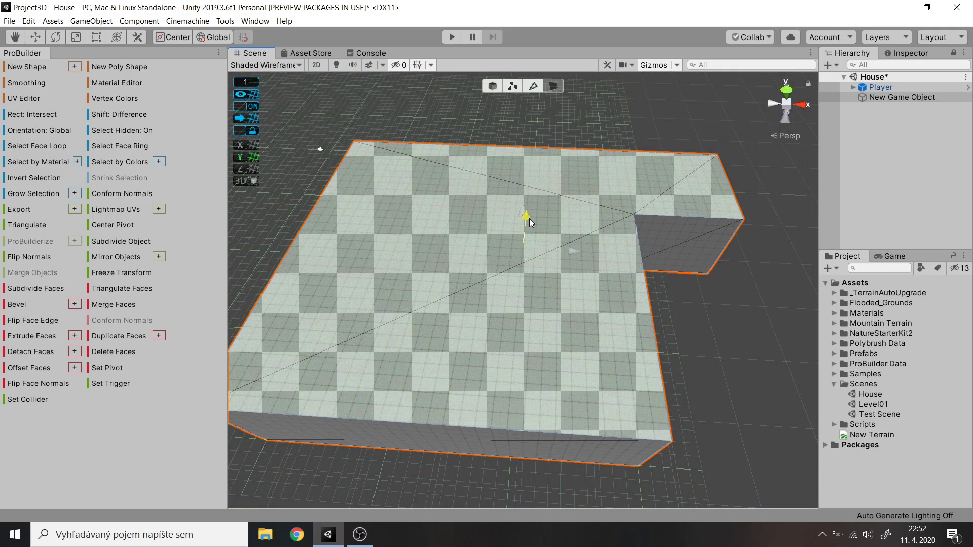
pyautogui.keyDown('alt'); pyautogui.moveTo(594, 268); pyautogui.dragTo(563, 367); pyautogui.keyUp('alt')
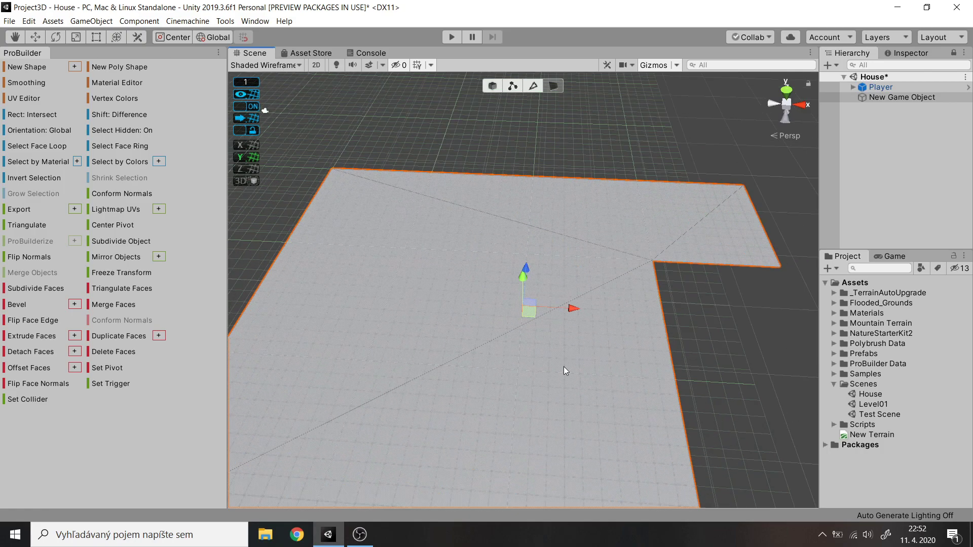
pyautogui.click(663, 305)
pyautogui.scroll(2, 663, 304)
pyautogui.moveTo(663, 304); pyautogui.dragTo(544, 235, button='middle')
pyautogui.keyDown('alt'); pyautogui.moveTo(543, 235); pyautogui.dragTo(550, 239); pyautogui.keyUp('alt')
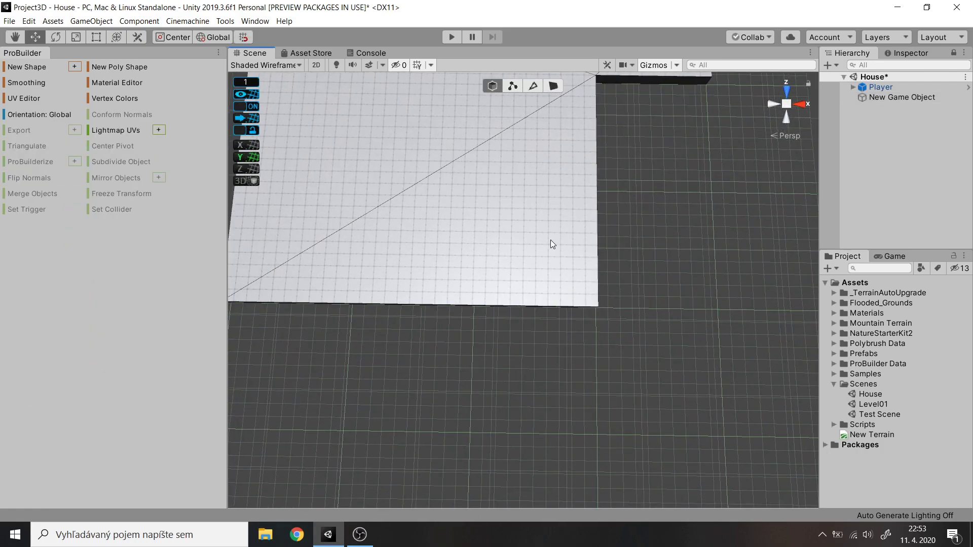
# Step: Create a new ProBuilder cube of size 2 × 2 × 2 and align it with the foundation's southeast corner
pyautogui.click(27, 66)
pyautogui.moveTo(481, 337); pyautogui.dragTo(635, 282, button='middle')
pyautogui.keyDown('alt'); pyautogui.moveTo(635, 282); pyautogui.dragTo(579, 268); pyautogui.keyUp('alt')
pyautogui.moveTo(592, 224); pyautogui.dragTo(658, 256)
pyautogui.press('f')
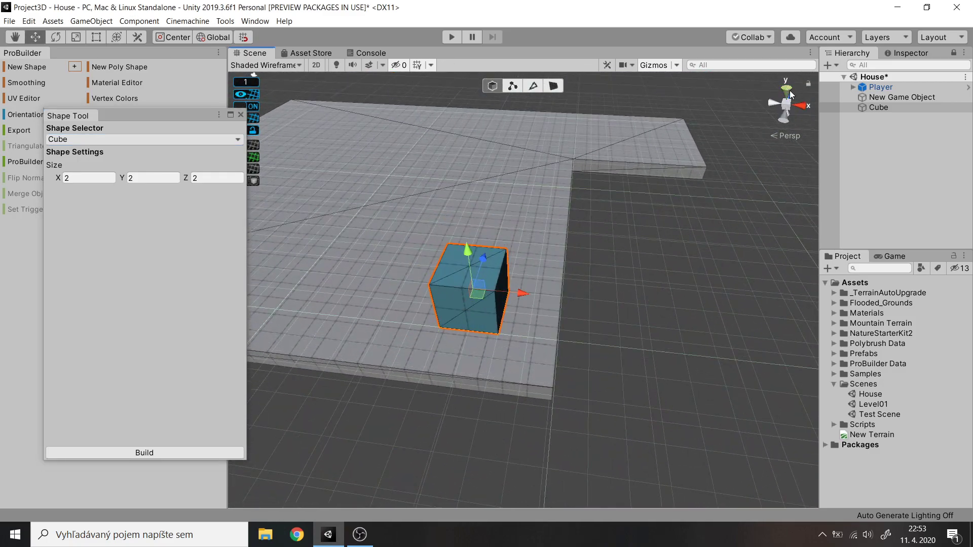
pyautogui.click(785, 92)
pyautogui.scroll(3, 603, 299)
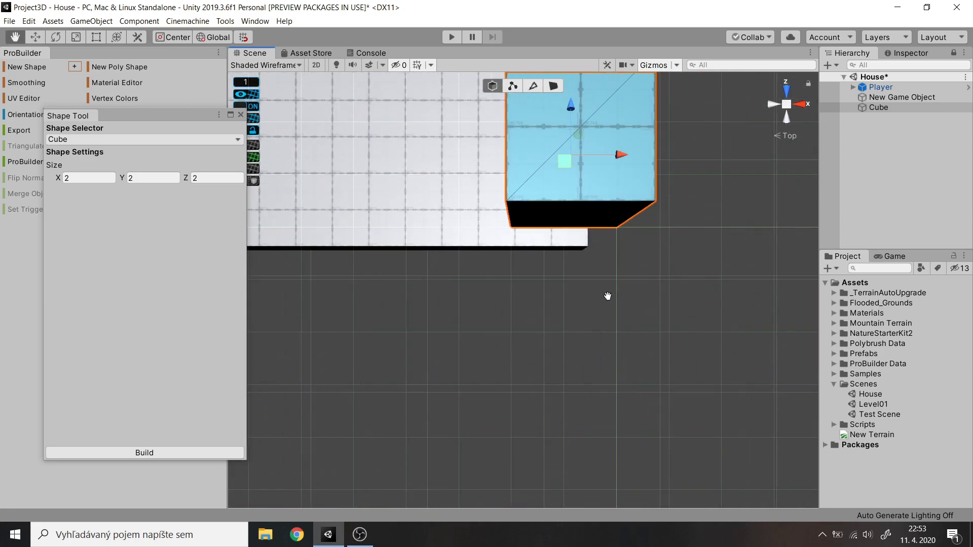
pyautogui.click(801, 103)
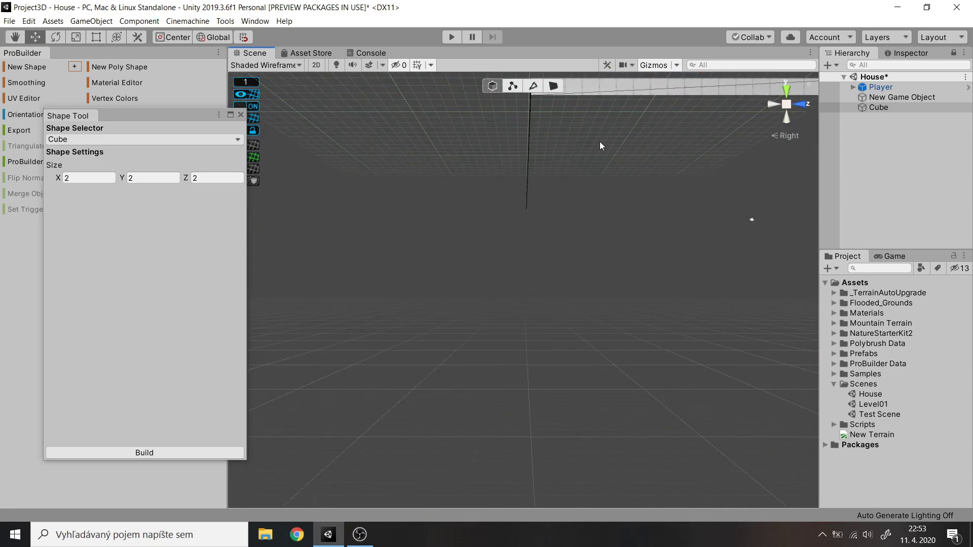
pyautogui.click(789, 91)
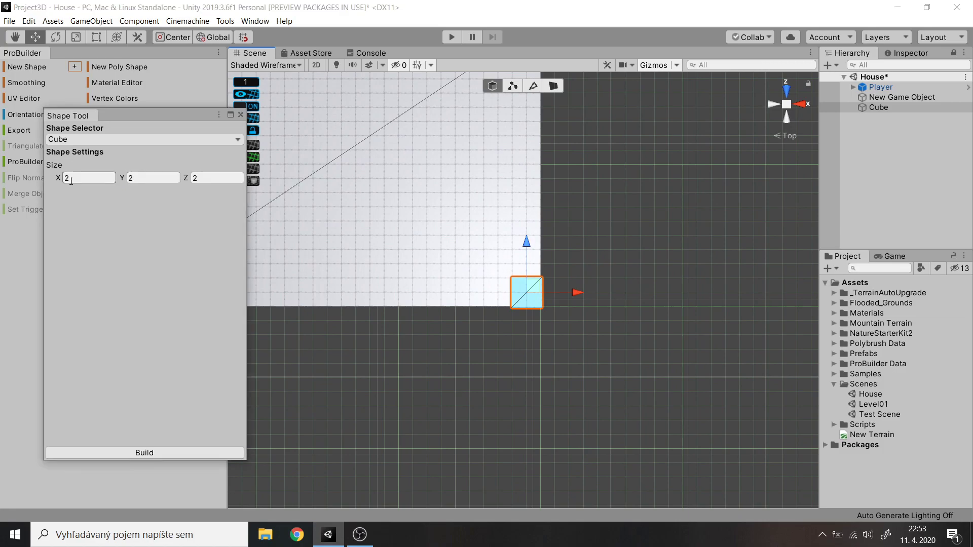
# Step: Set the cube's size to X 30, Y 1, Z 1 and fit it along the foundation's south edge
pyautogui.write('50')
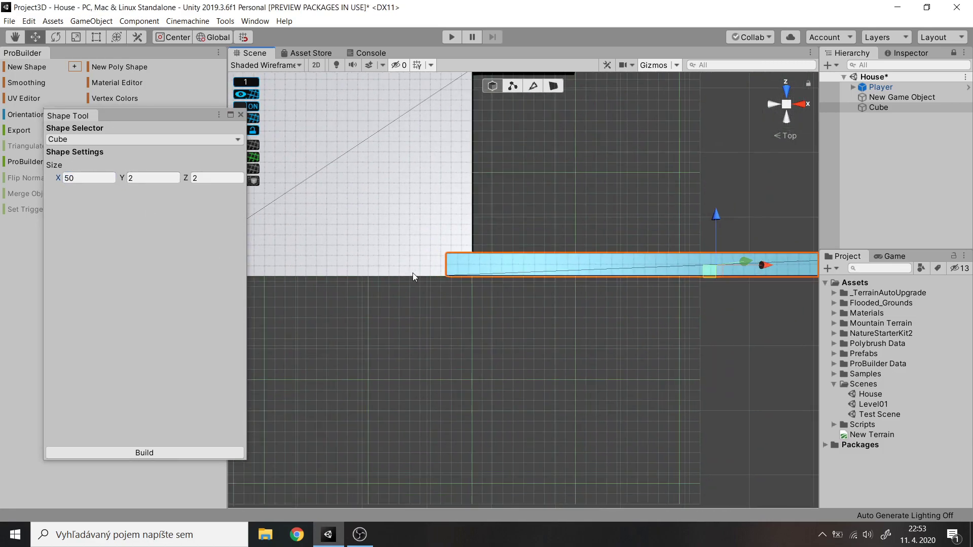
pyautogui.click(86, 178)
pyautogui.write('30')
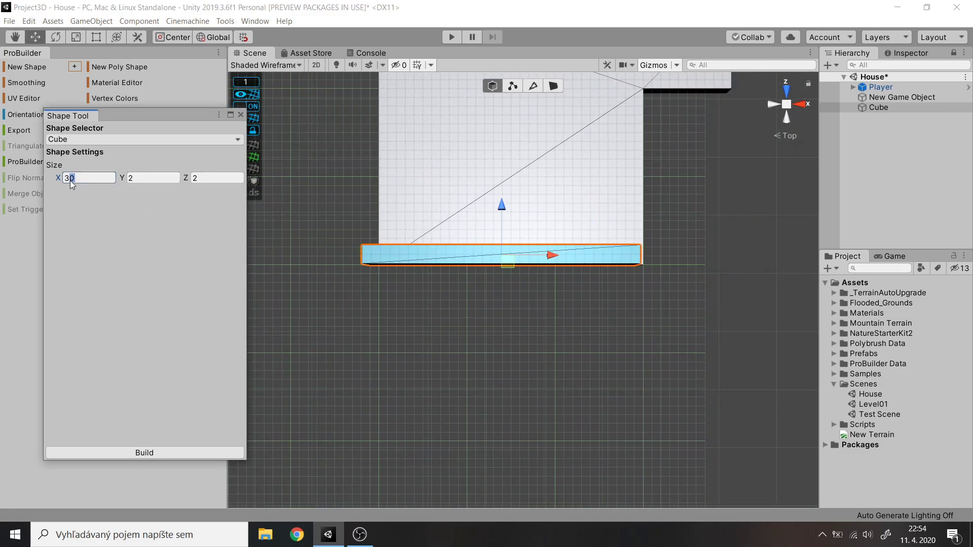
pyautogui.press('BackSpace')
pyautogui.write('2')
pyautogui.moveTo(504, 295); pyautogui.dragTo(436, 289, button='middle')
pyautogui.press('BackSpace')
pyautogui.write('1')
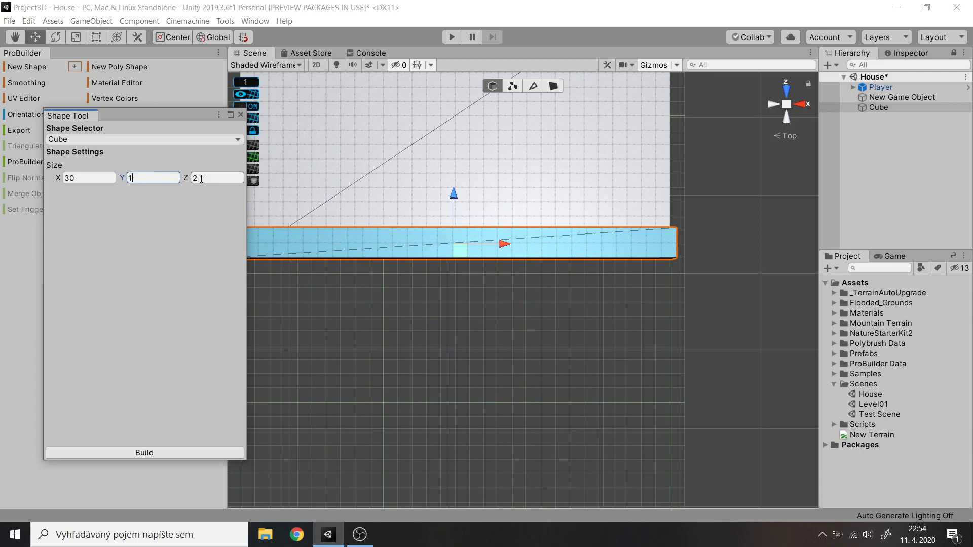
pyautogui.press('Return')
# Step: Build the strip on the south edge and raise its top face into a wall about 6 units high
pyautogui.click(803, 107)
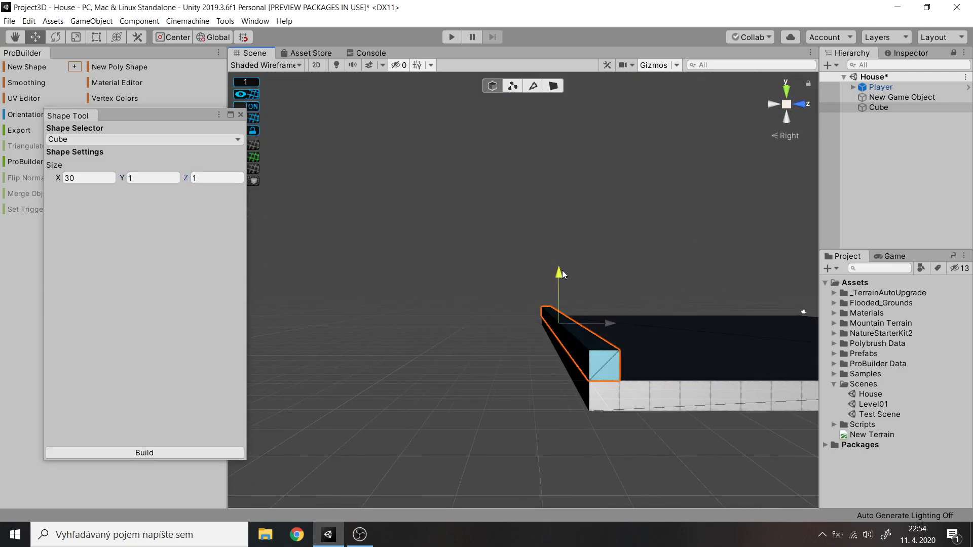
pyautogui.click(569, 281)
pyautogui.click(787, 104)
pyautogui.press('h')
pyautogui.keyDown('alt'); pyautogui.moveTo(787, 104); pyautogui.dragTo(562, 285); pyautogui.keyUp('alt')
pyautogui.click(561, 285)
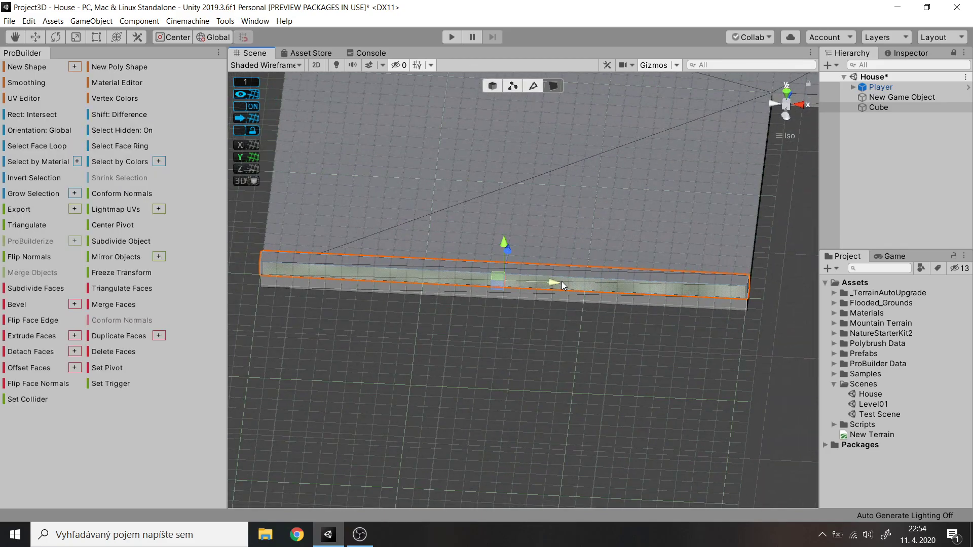
pyautogui.keyDown('alt'); pyautogui.moveTo(500, 162); pyautogui.dragTo(734, 224); pyautogui.keyUp('alt')
pyautogui.click(735, 227)
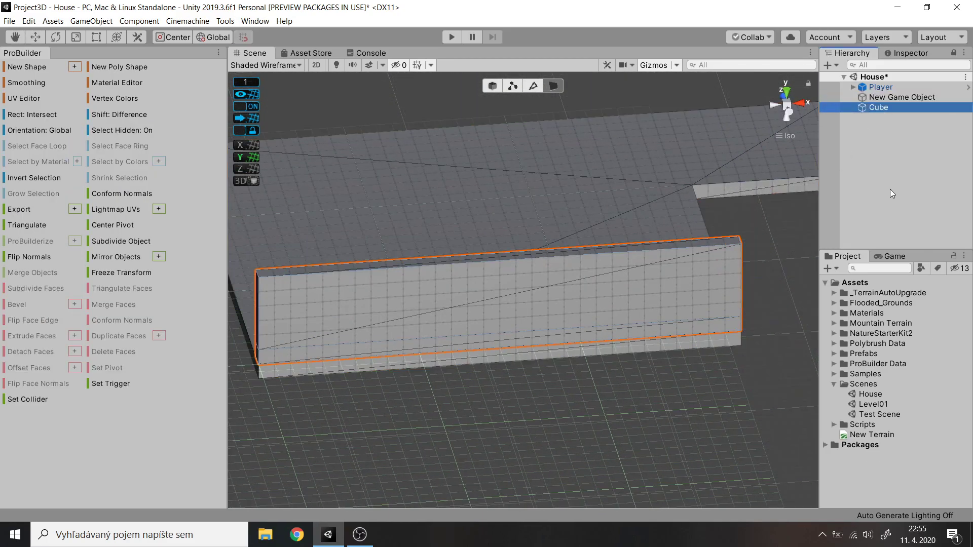
# Step: Rename the new wall as SouthWall and the L-shaped base as Foundation
pyautogui.press('F2')
pyautogui.write('SouthWall')
pyautogui.press('Return')
pyautogui.press('Up')
pyautogui.press('F2')
pyautogui.write('Foundation')
pyautogui.press('Return')
# Step: Try a duplicate of SouthWall, named NorthWall, along the foundation's north edge, and delete it
pyautogui.press('Down')
pyautogui.hotkey('ctrl', 'd')
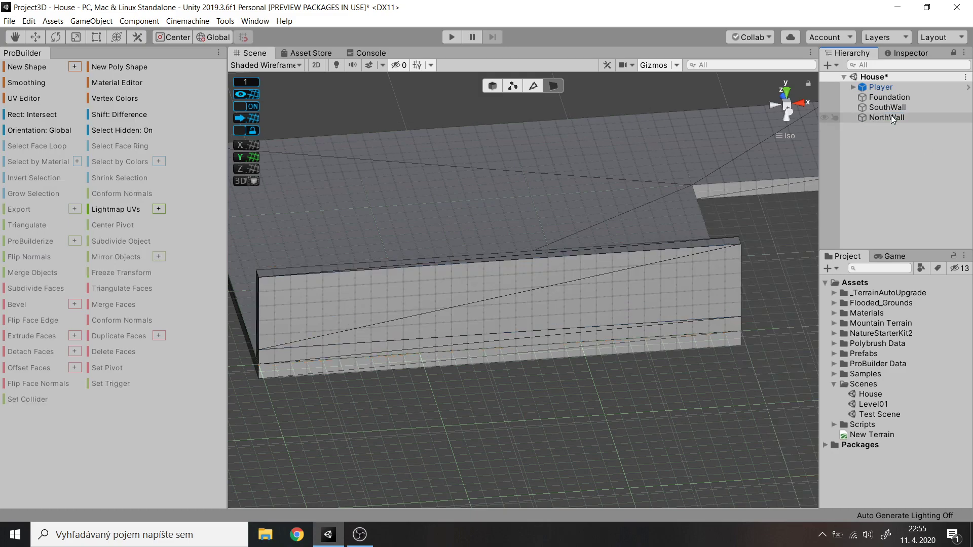
pyautogui.click(492, 86)
pyautogui.moveTo(504, 185); pyautogui.dragTo(441, 284, button='right')
pyautogui.moveTo(441, 284); pyautogui.dragTo(426, 320, button='middle')
pyautogui.moveTo(426, 319); pyautogui.dragTo(445, 346, button='right')
pyautogui.moveTo(376, 314); pyautogui.dragTo(466, 284, button='right')
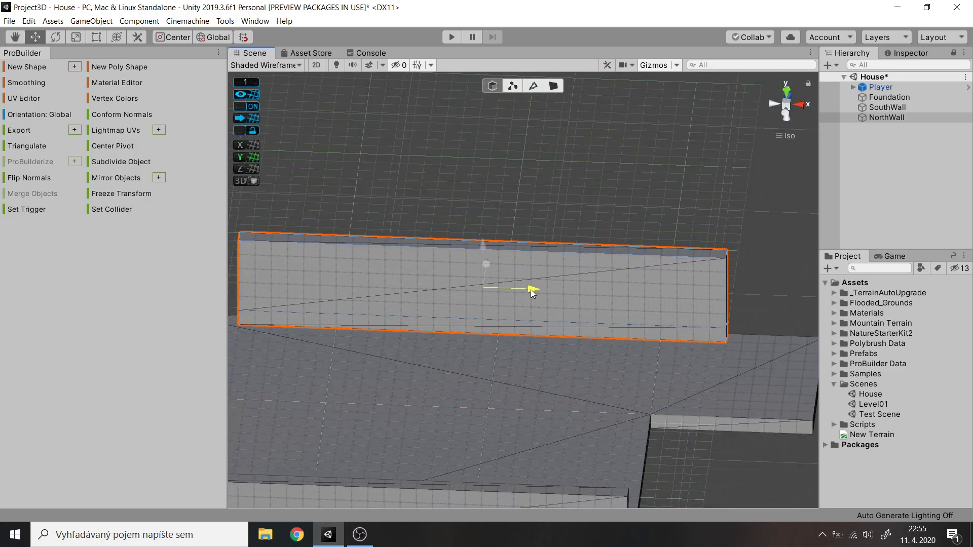
pyautogui.click(890, 57)
pyautogui.scroll(3, 865, 230)
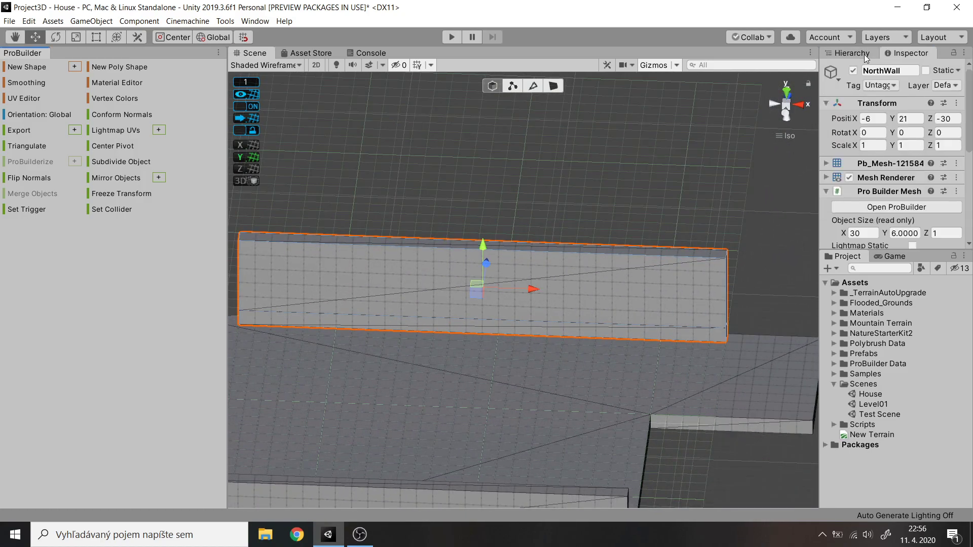
pyautogui.click(847, 52)
pyautogui.press('Delete')
# Step: Create a new cube with X 40, Y 1, Z 1 and align it with the foundation's north edge
pyautogui.hotkey('ctrl', 'shift', 'k')
pyautogui.press('f')
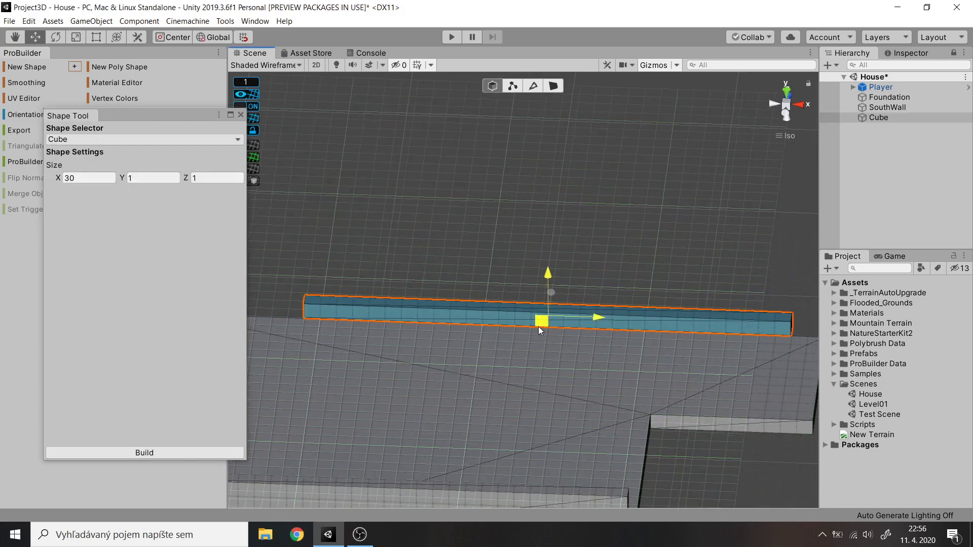
pyautogui.click(786, 92)
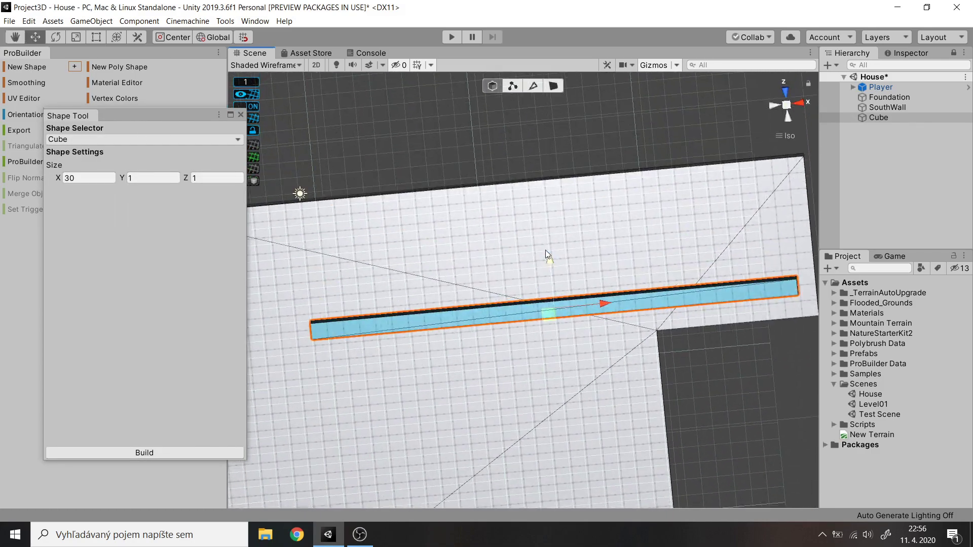
pyautogui.click(799, 104)
pyautogui.click(786, 92)
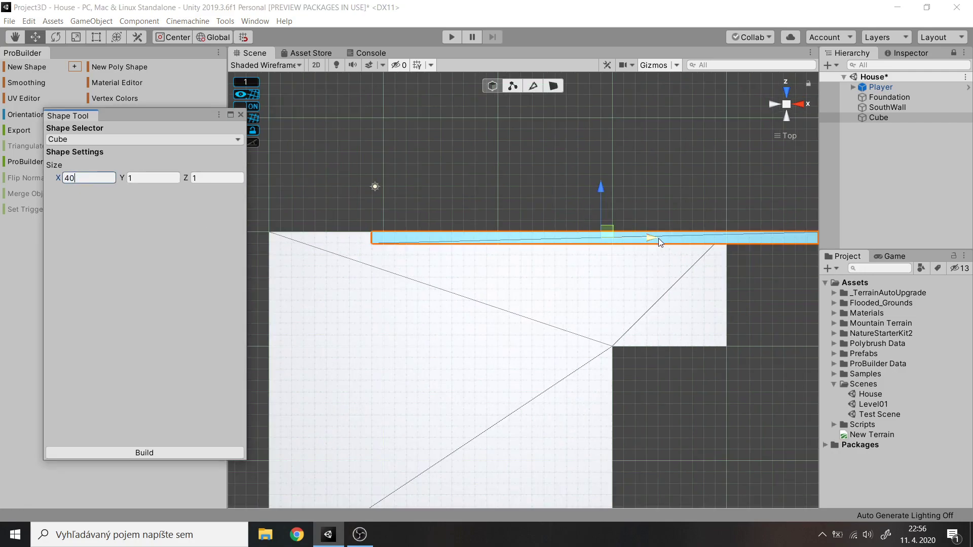
pyautogui.click(801, 104)
pyautogui.click(786, 92)
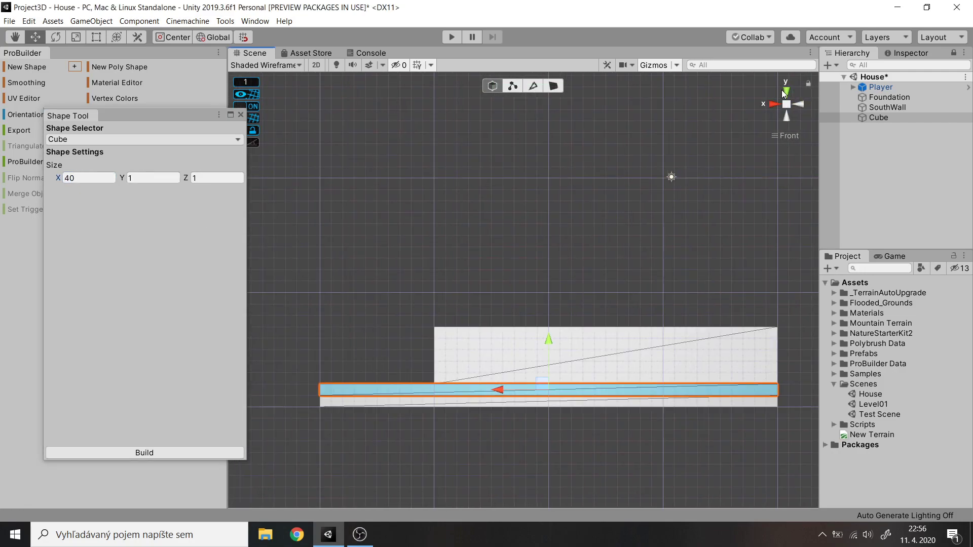
# Step: Set the north cube's Y size to 6 and build it as a wall
pyautogui.click(787, 115)
pyautogui.write('5')
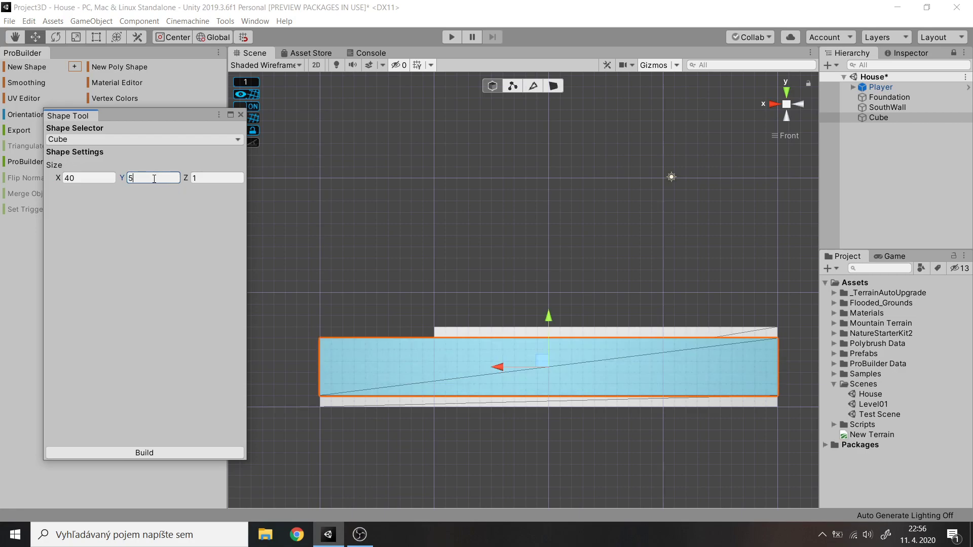
pyautogui.click(779, 105)
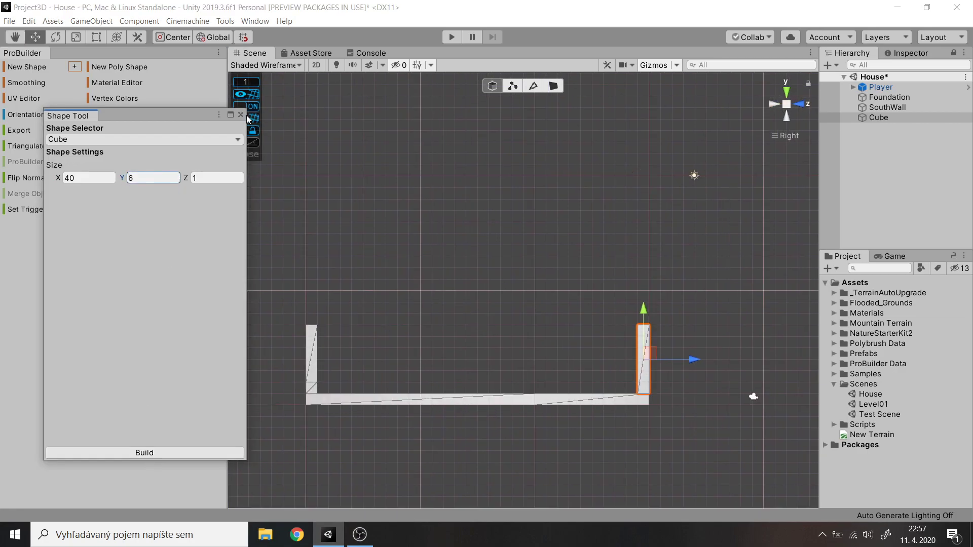
pyautogui.click(241, 114)
# Step: Rename the wall on the north edge as NorthWall
pyautogui.click(786, 92)
pyautogui.press('F2')
pyautogui.write('NorthWall')
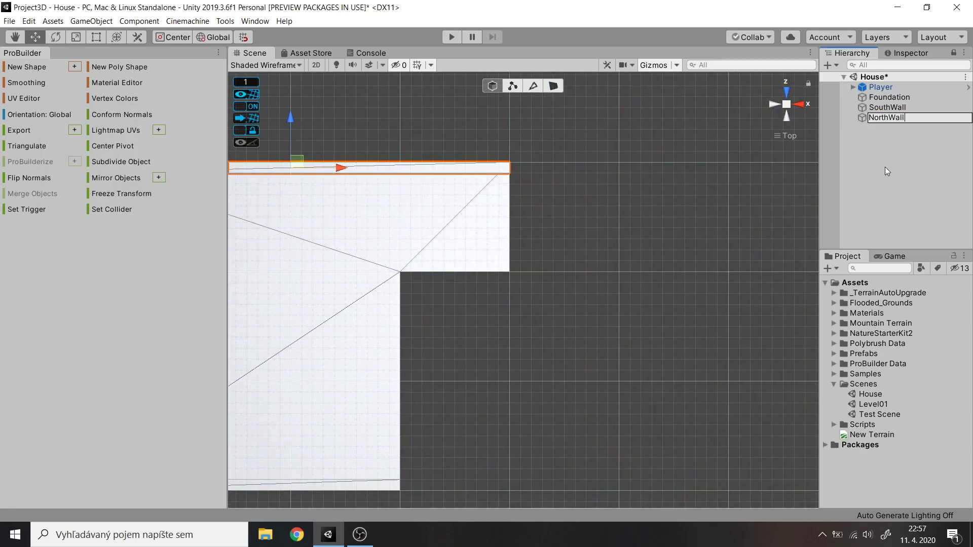
pyautogui.press('Return')
# Step: Build a cube wall of X 1, Y 6, Z 9 on the foundation's far east edge and name it EastWall1
pyautogui.moveTo(397, 210); pyautogui.dragTo(524, 233, button='middle')
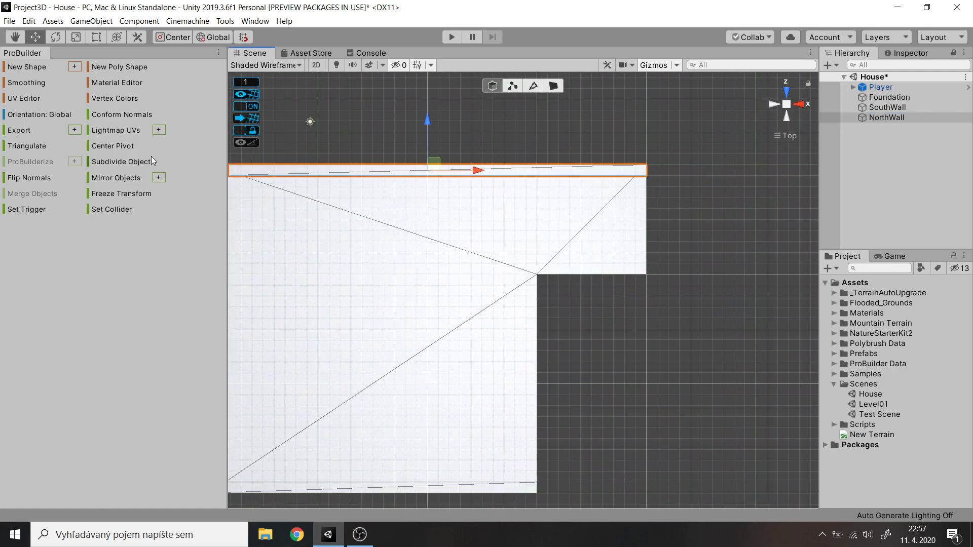
pyautogui.click(74, 67)
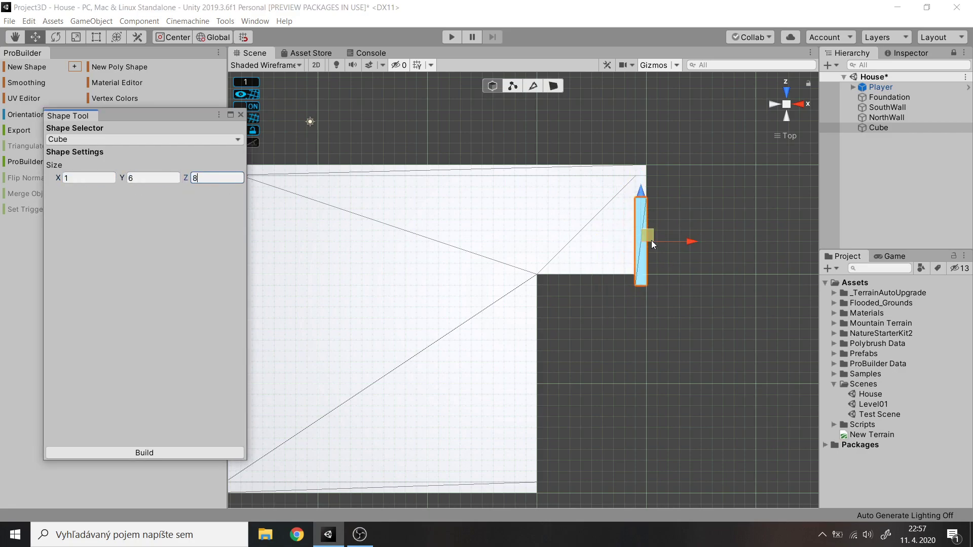
pyautogui.click(194, 180)
pyautogui.write('9')
pyautogui.click(799, 104)
pyautogui.keyDown('alt'); pyautogui.moveTo(789, 173); pyautogui.dragTo(416, 284); pyautogui.keyUp('alt')
pyautogui.click(786, 92)
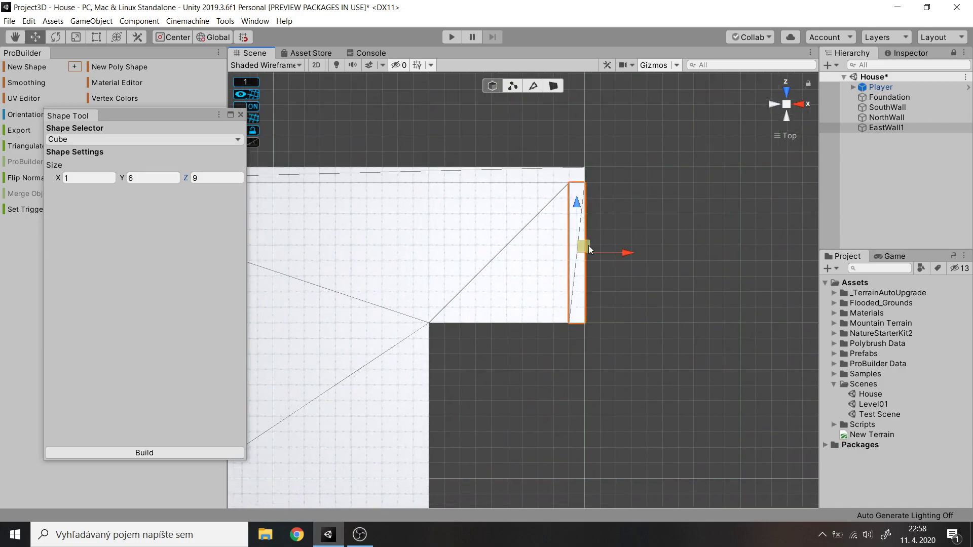
pyautogui.moveTo(589, 245); pyautogui.dragTo(503, 200, button='middle')
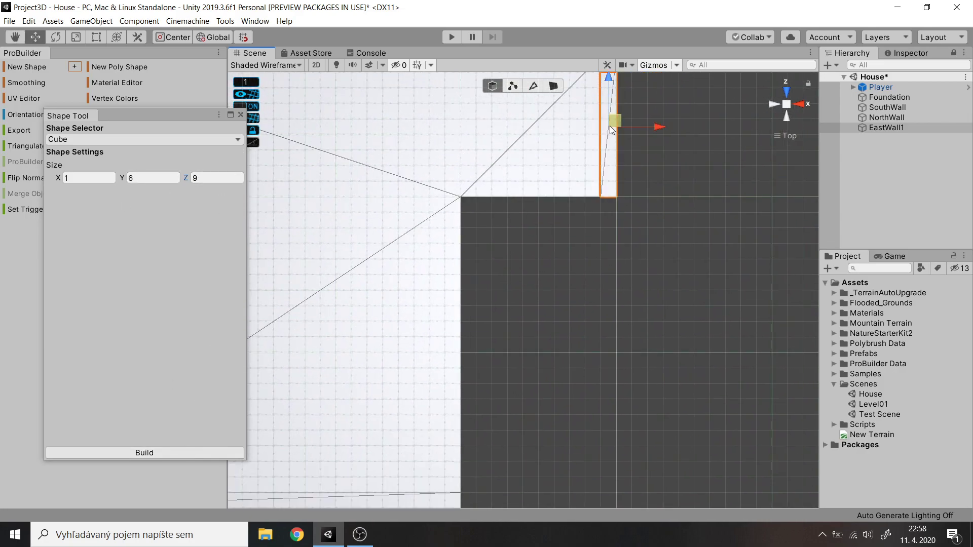
# Step: Add another cube wall of X 1, Y 6, Z 15 and move it towards the foundation's recessed east edge
pyautogui.click(202, 454)
pyautogui.moveTo(514, 294); pyautogui.dragTo(434, 358)
pyautogui.click(800, 104)
pyautogui.write('15')
pyautogui.click(868, 135)
pyautogui.moveTo(459, 285); pyautogui.dragTo(522, 286)
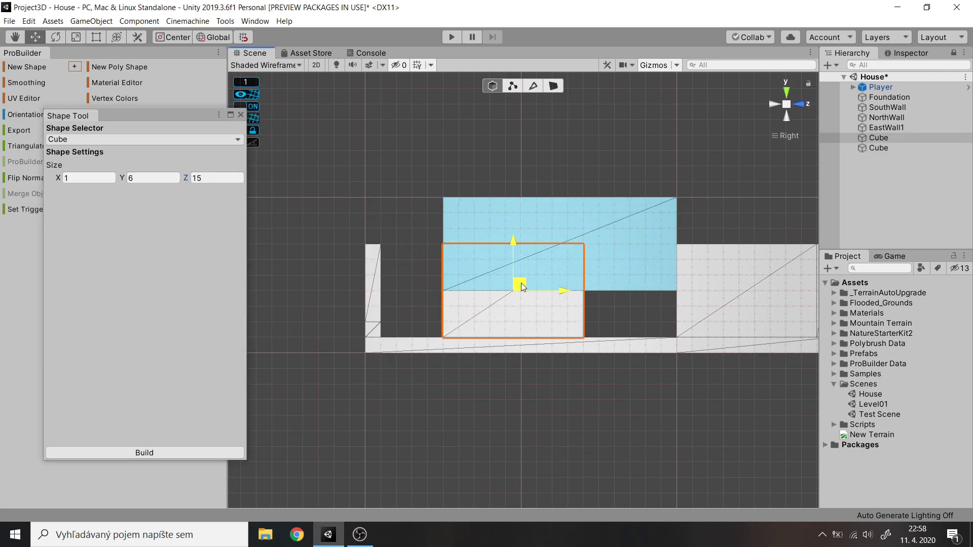
pyautogui.moveTo(552, 241); pyautogui.dragTo(502, 284)
pyautogui.click(786, 92)
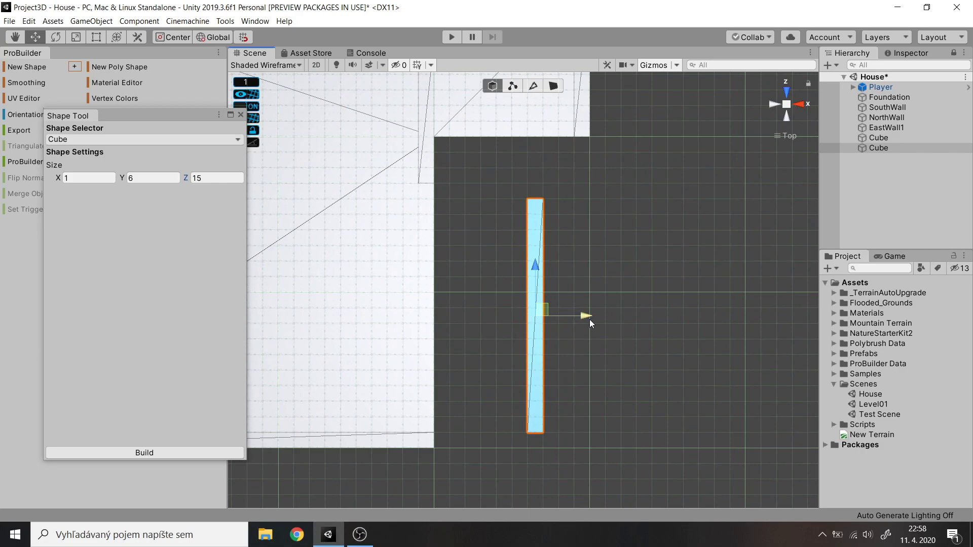
# Step: Undo the last change and raise the new wall's Z size through 20 to 25 near the recessed east edge
pyautogui.hotkey('ctrl', 'z')
pyautogui.click(208, 177)
pyautogui.write('20')
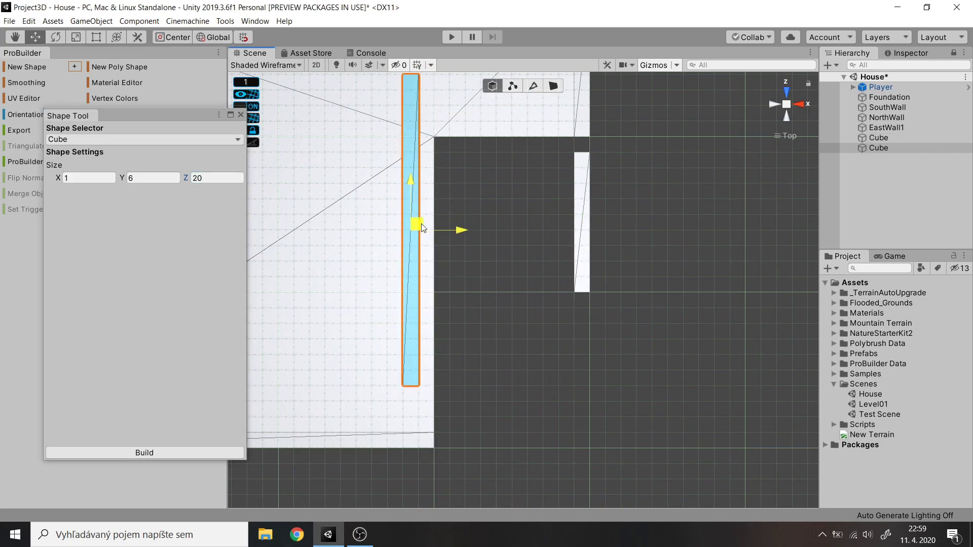
pyautogui.click(801, 103)
pyautogui.click(786, 92)
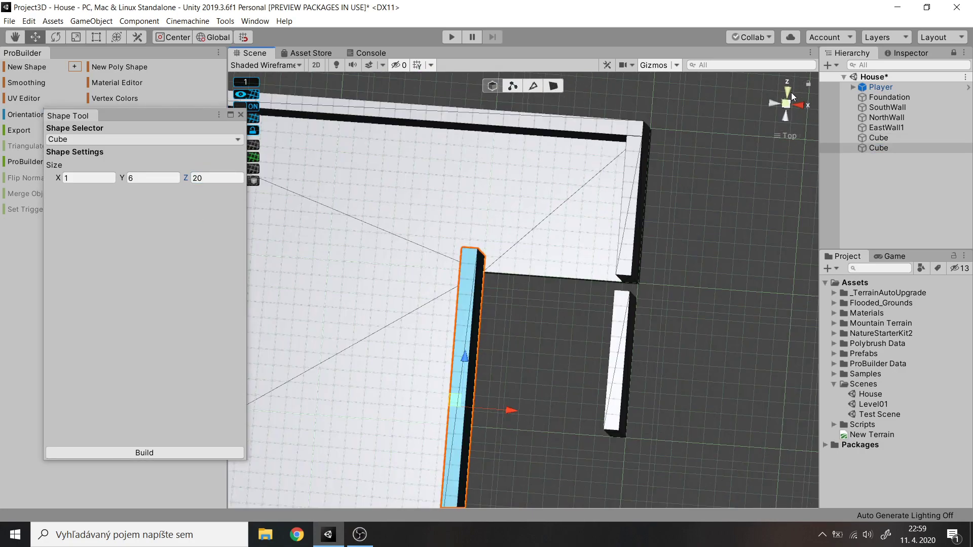
pyautogui.press('BackSpace')
pyautogui.write('5')
# Step: Set the wall's Z size to 28, build it along the recessed east edge and name it EastWall01
pyautogui.click(799, 104)
pyautogui.click(221, 177)
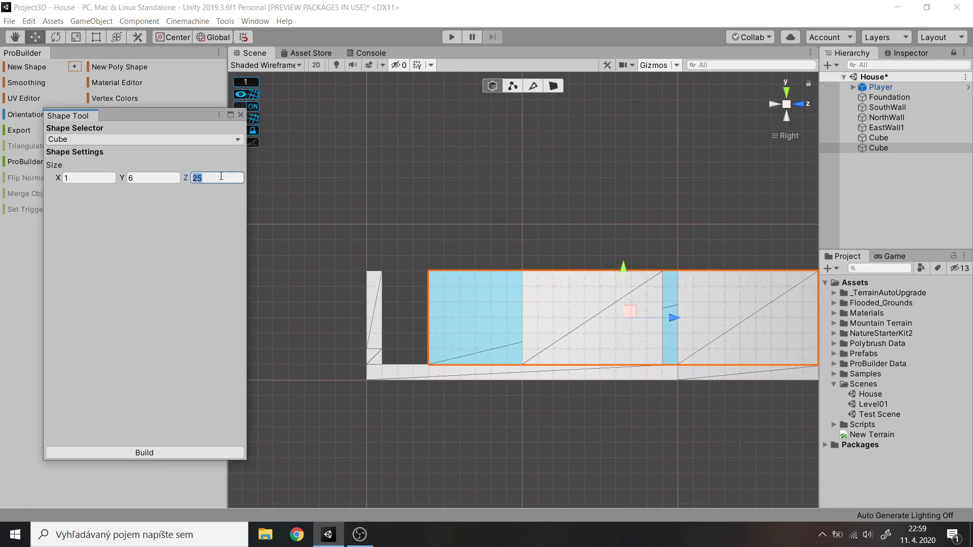
pyautogui.click(786, 93)
pyautogui.scroll(2, 497, 220)
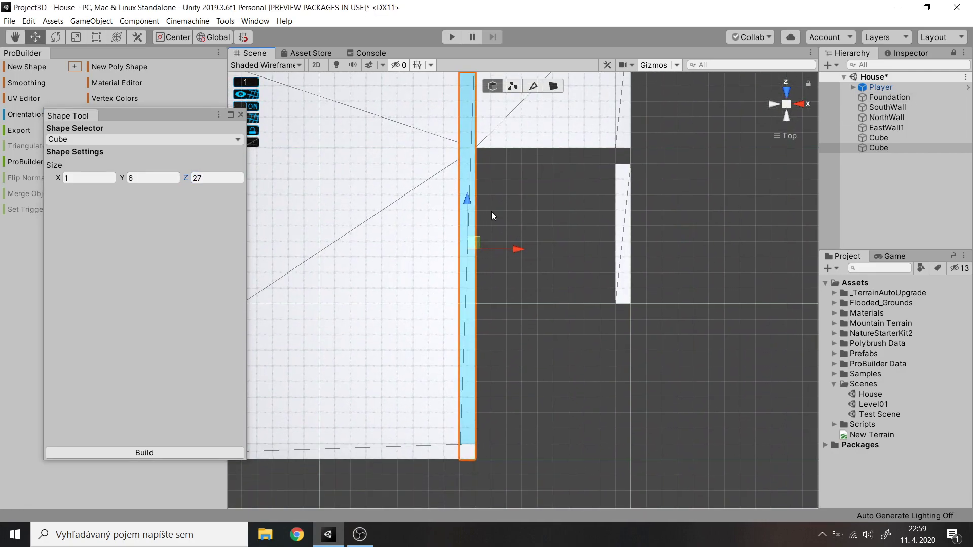
pyautogui.moveTo(491, 211); pyautogui.dragTo(514, 327, button='middle')
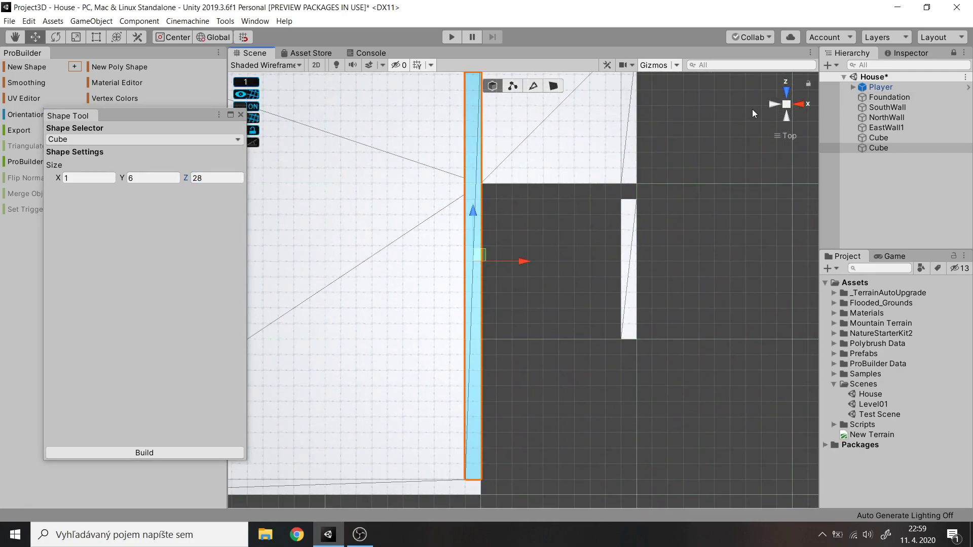
pyautogui.keyDown('alt'); pyautogui.moveTo(752, 109); pyautogui.dragTo(659, 233); pyautogui.keyUp('alt')
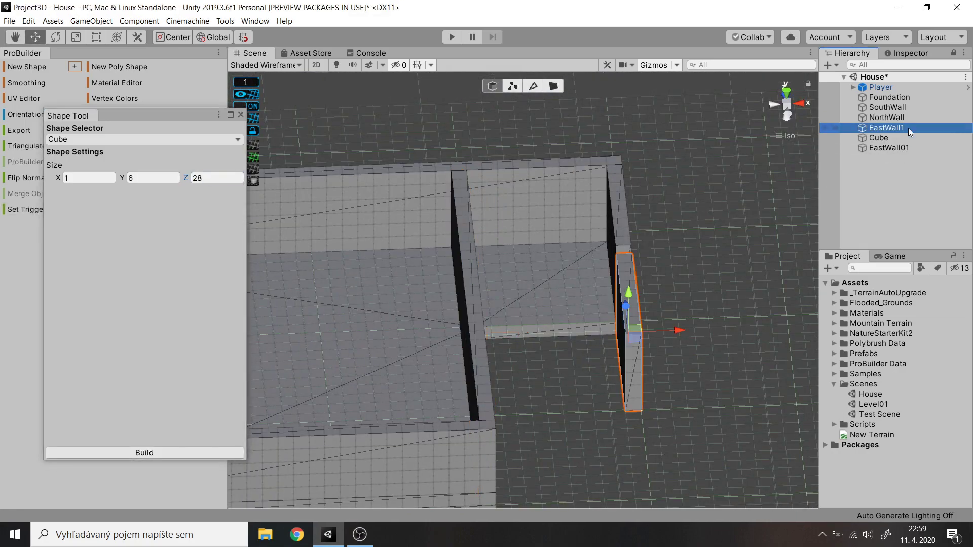
# Step: Rename the short wall on the far east edge as EastWall02 and move the spare cube wall westward
pyautogui.moveTo(909, 133); pyautogui.dragTo(908, 124)
pyautogui.click(628, 373)
pyautogui.moveTo(676, 333); pyautogui.dragTo(629, 334)
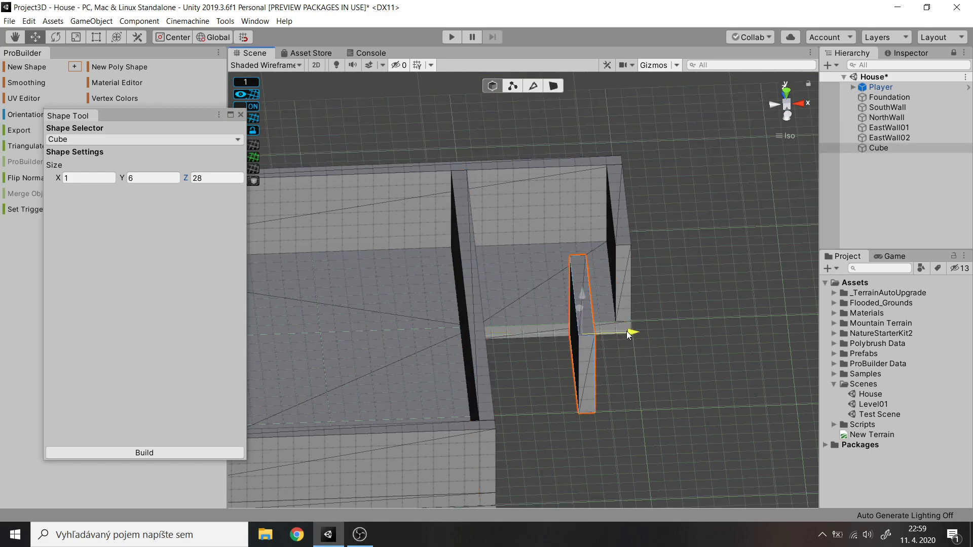
# Step: Create a cube of X 5, Y 6, Z 1 and delete the spare wall outside the foundation
pyautogui.write('5')
pyautogui.press('Tab')
pyautogui.press('Tab')
pyautogui.write('1')
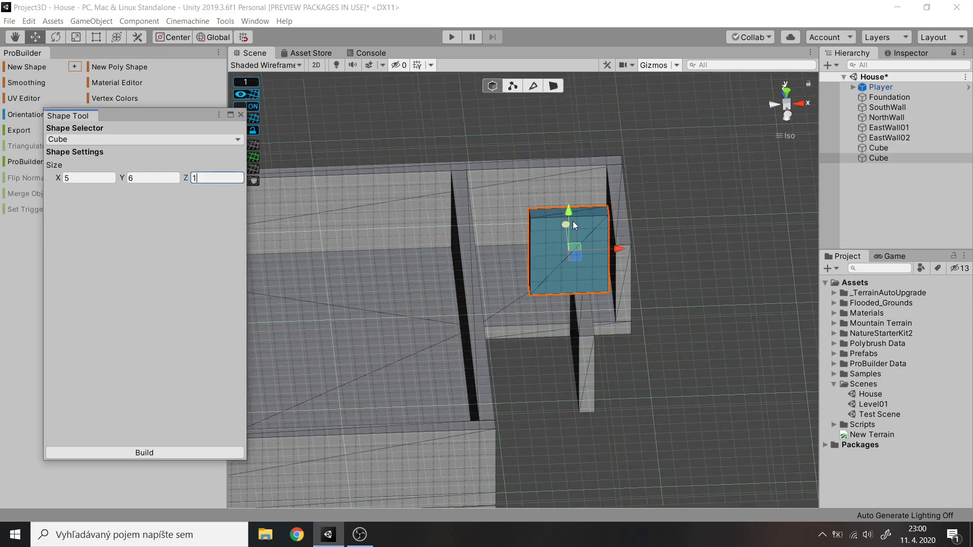
pyautogui.click(588, 352)
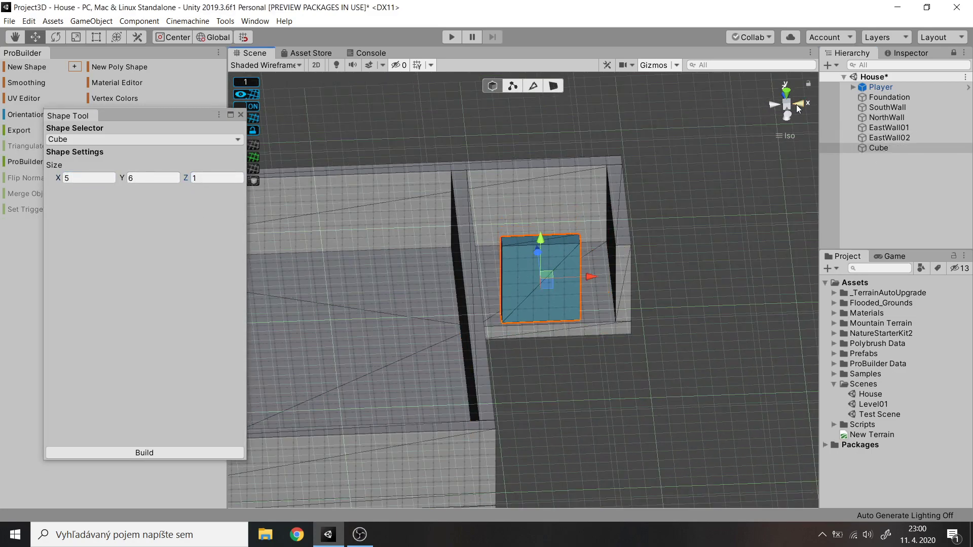
# Step: Align the new cube with the south edge of the foundation's east extension, resting on the foundation's top
pyautogui.click(797, 107)
pyautogui.click(788, 104)
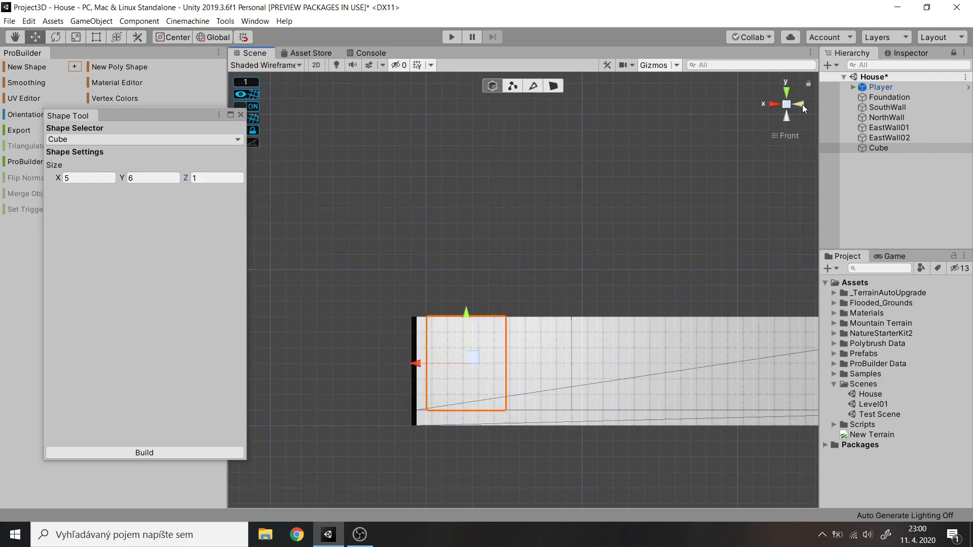
pyautogui.click(801, 105)
pyautogui.click(787, 106)
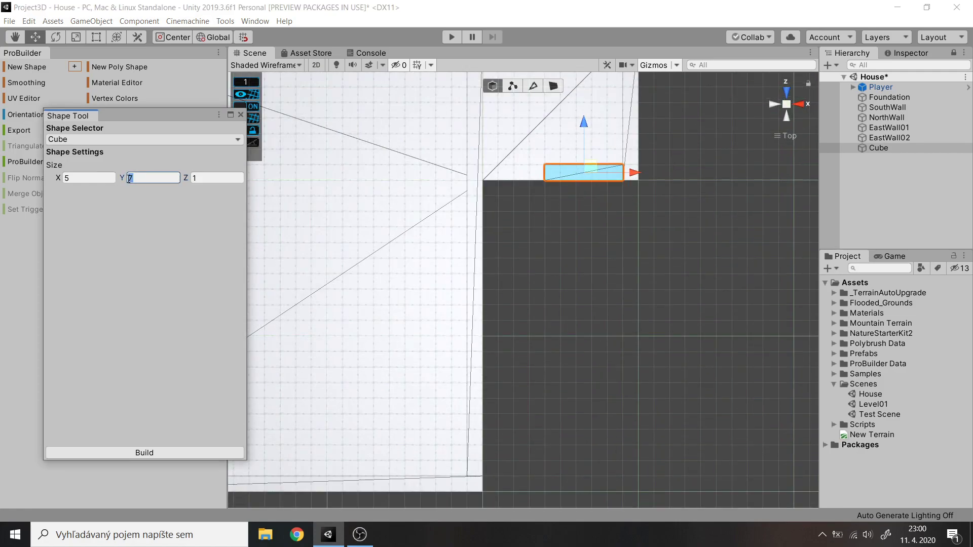
pyautogui.click(792, 91)
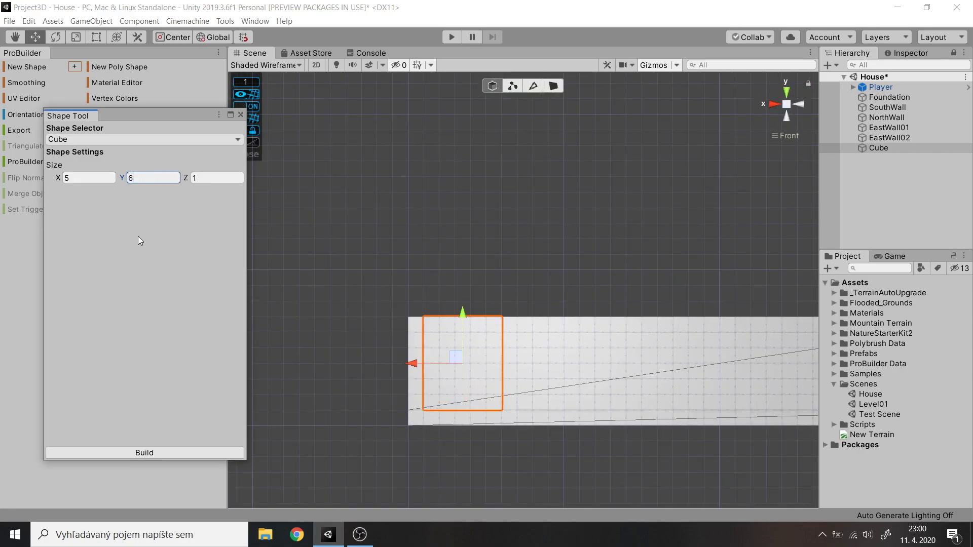
# Step: Resize the cube to X 9, Y 6, Z 1 and fit it between EastWall01 and EastWall02
pyautogui.write('7')
pyautogui.click(786, 91)
pyautogui.press('Return')
pyautogui.click(799, 104)
pyautogui.click(786, 92)
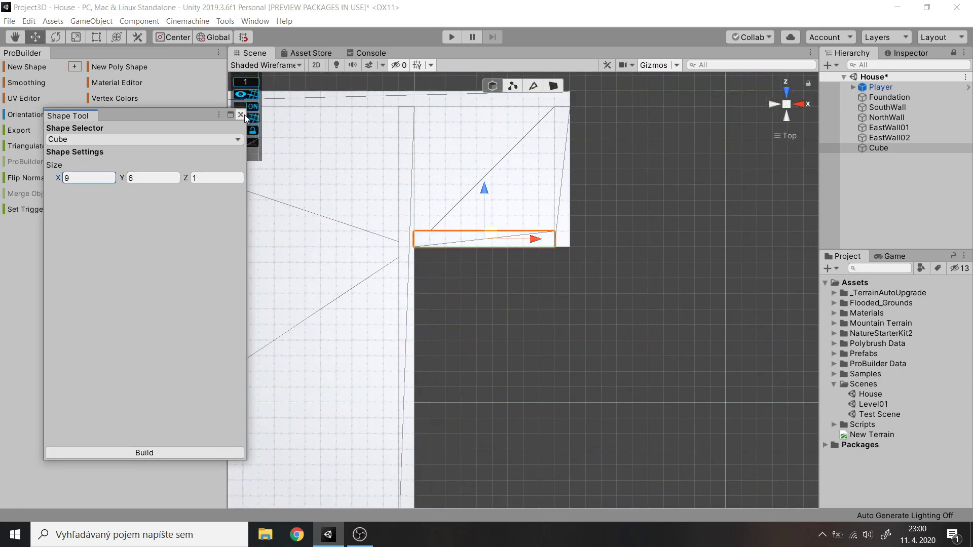
# Step: Build the wall on the extension's south edge and name it SouthWallsmall
pyautogui.click(137, 453)
pyautogui.press('F2')
pyautogui.write('SouthWallsmall')
pyautogui.press('Return')
# Step: Duplicate EastWall01, move the copy onto the foundation's west edge and name it WestWall
pyautogui.scroll(-2, 337, 295)
pyautogui.moveTo(337, 295); pyautogui.dragTo(695, 264, button='middle')
pyautogui.hotkey('ctrl', 'd')
pyautogui.moveTo(729, 283); pyautogui.dragTo(383, 284)
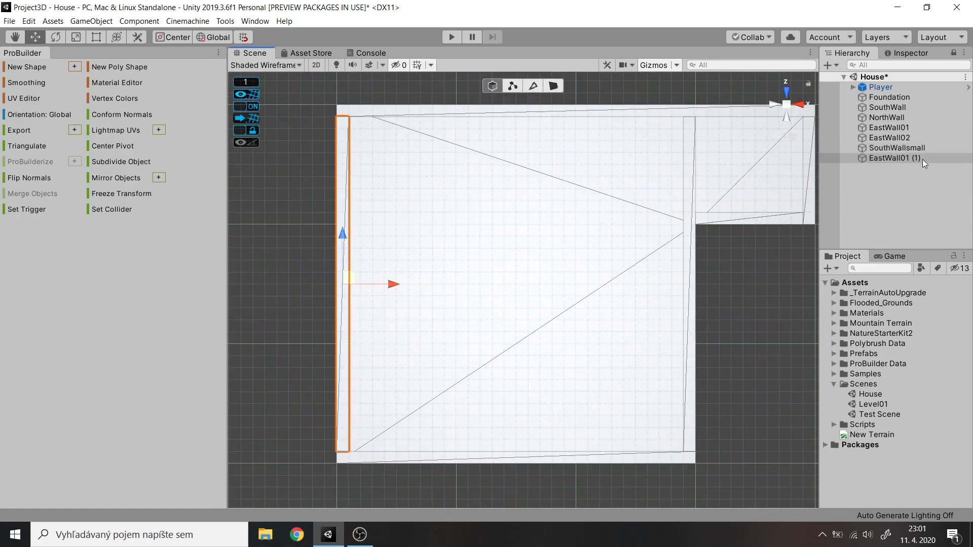
pyautogui.click(784, 91)
pyautogui.moveTo(467, 269); pyautogui.dragTo(344, 299, button='right')
# Step: Try a new plane shape with width 1, length 1 and one segment in each direction
pyautogui.click(75, 68)
pyautogui.click(76, 140)
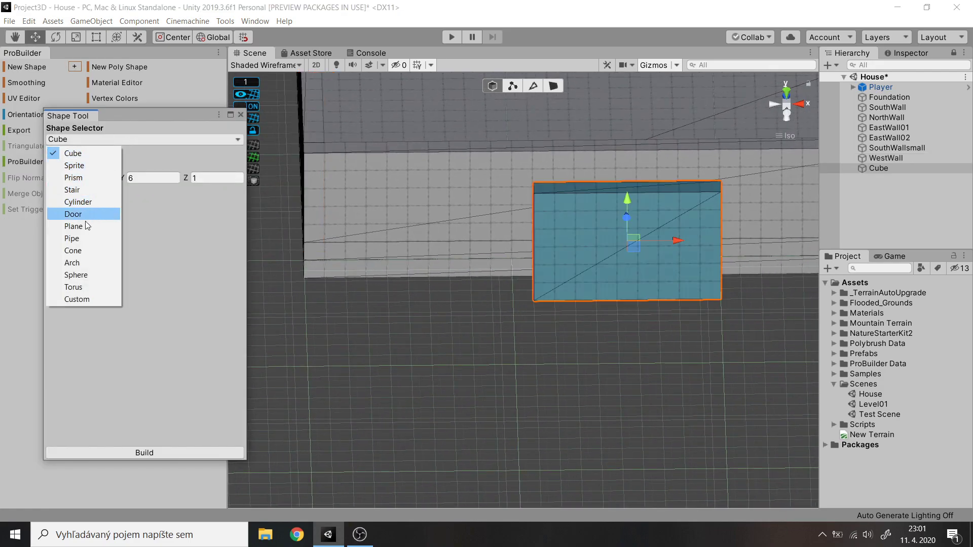
pyautogui.click(76, 226)
pyautogui.write('1')
pyautogui.press('Tab')
pyautogui.write('1')
pyautogui.press('Tab')
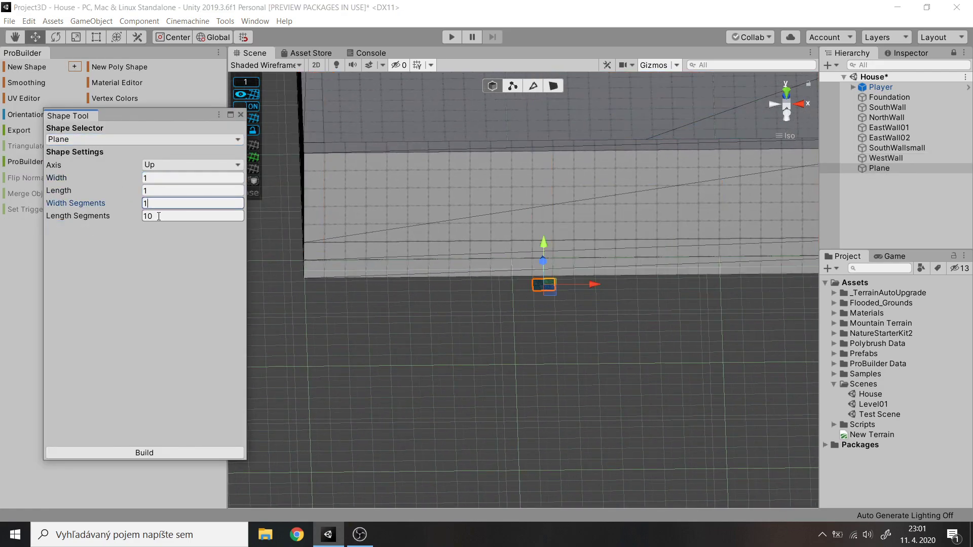
pyautogui.write('1')
pyautogui.press('Tab')
pyautogui.write('1')
# Step: Place the small plane at ground level in front of the south wall near its west end
pyautogui.moveTo(552, 288); pyautogui.dragTo(428, 308)
pyautogui.click(800, 104)
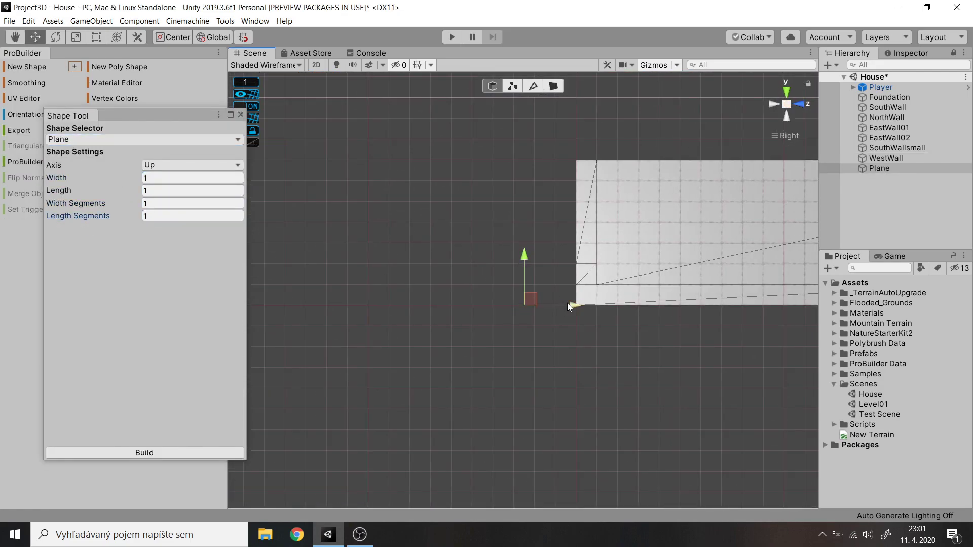
pyautogui.click(790, 93)
pyautogui.keyDown('alt'); pyautogui.moveTo(355, 314); pyautogui.dragTo(413, 289); pyautogui.keyUp('alt')
# Step: Change the shape to a stair with 5 steps, width 2, height 2 and depth 2
pyautogui.click(116, 139)
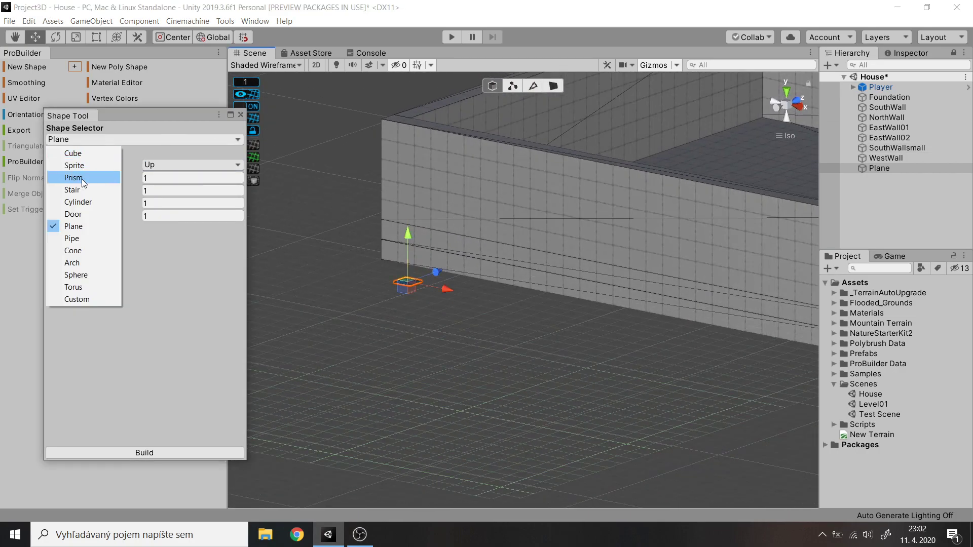
pyautogui.click(73, 190)
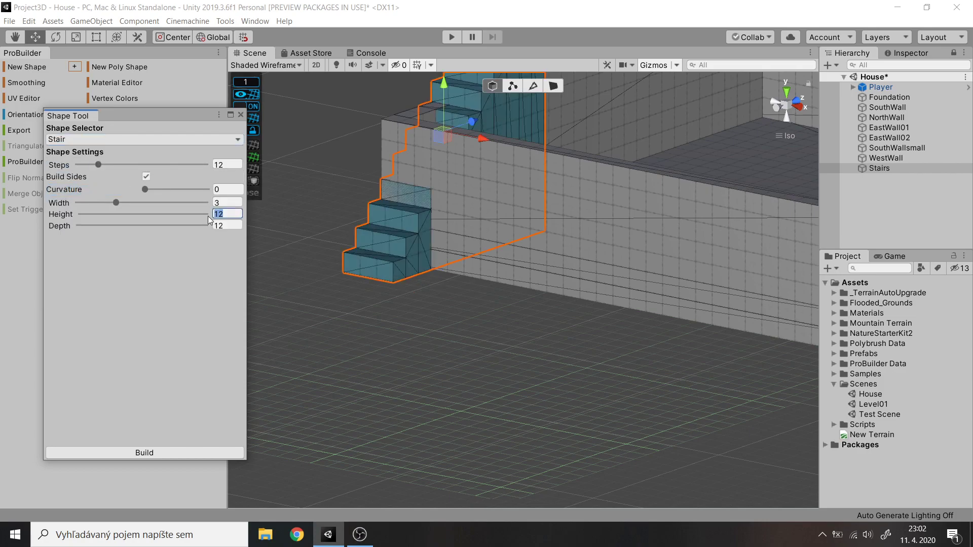
pyautogui.write('2')
pyautogui.press('Tab')
pyautogui.write('2')
pyautogui.moveTo(83, 164); pyautogui.dragTo(84, 165)
pyautogui.click(227, 203)
pyautogui.write('2')
# Step: Reduce the stair's width to about 1.7 and its height to 1
pyautogui.keyDown('alt'); pyautogui.moveTo(435, 299); pyautogui.dragTo(542, 306); pyautogui.keyUp('alt')
pyautogui.click(103, 203)
pyautogui.moveTo(106, 213); pyautogui.dragTo(91, 215)
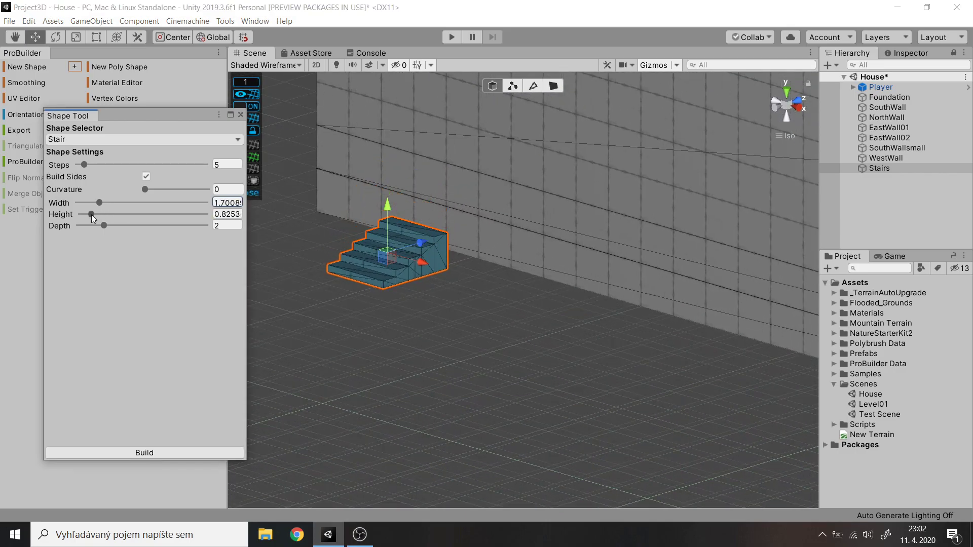
pyautogui.keyDown('alt'); pyautogui.moveTo(449, 219); pyautogui.dragTo(471, 304); pyautogui.keyUp('alt')
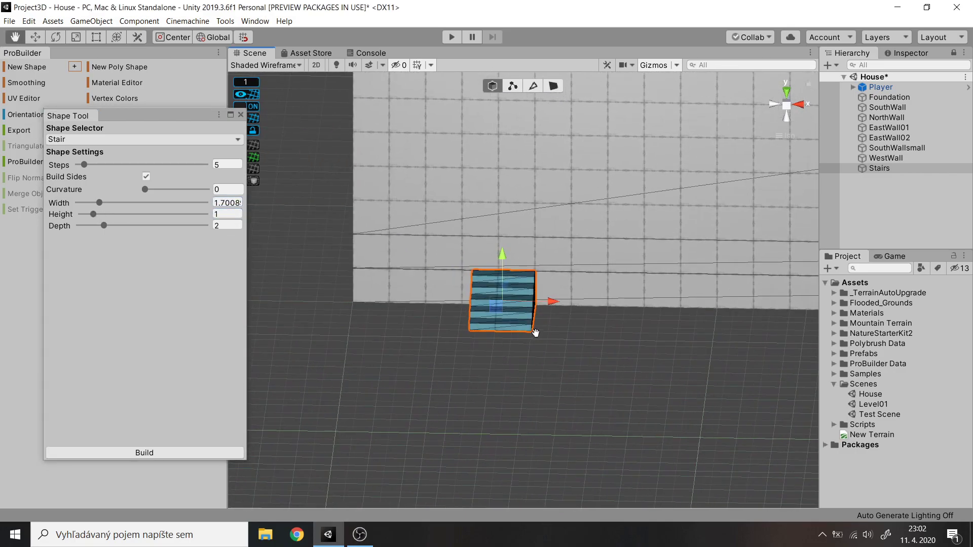
# Step: Set the stair to 3 steps and width 2, and build it against the foundation's south side near the west end
pyautogui.moveTo(84, 164); pyautogui.dragTo(78, 165)
pyautogui.keyDown('alt'); pyautogui.moveTo(355, 253); pyautogui.dragTo(274, 315); pyautogui.keyUp('alt')
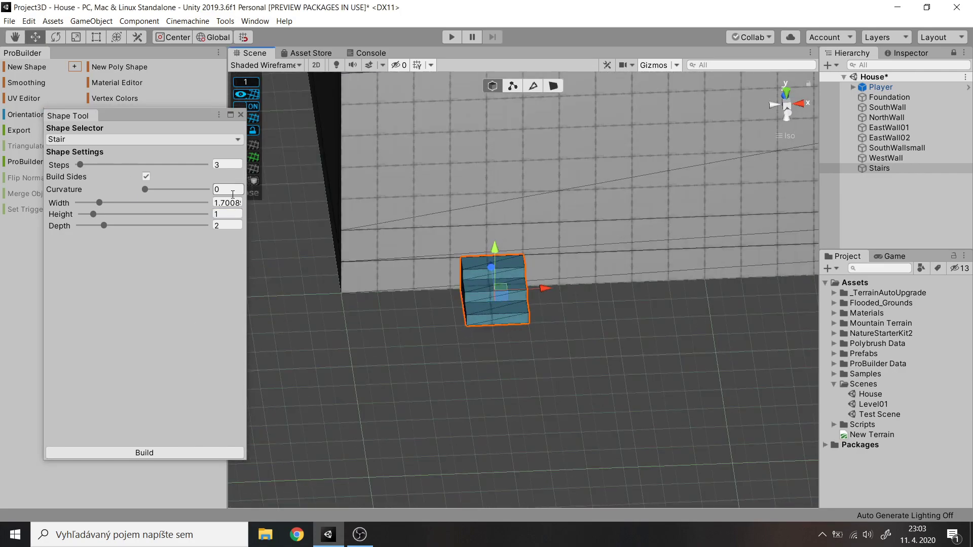
pyautogui.click(228, 203)
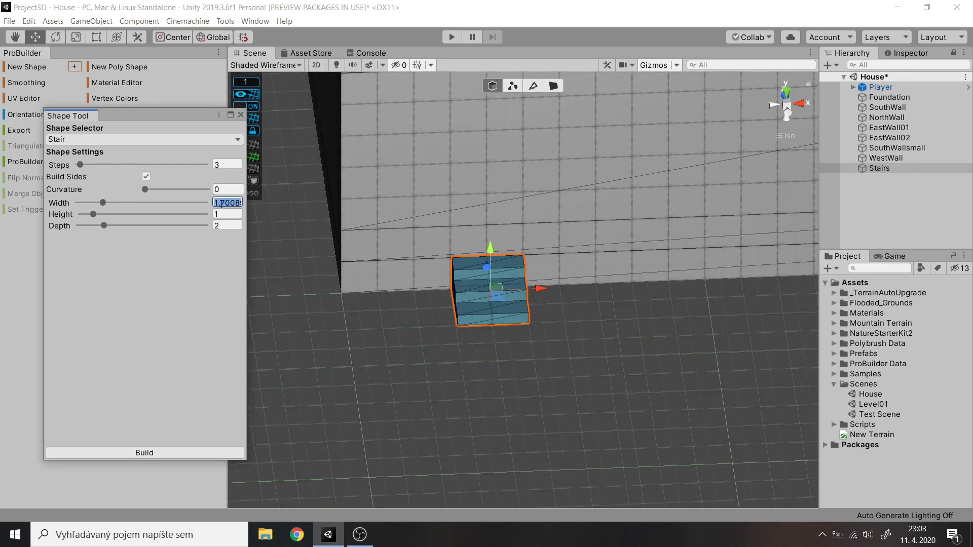
pyautogui.click(199, 455)
pyautogui.keyDown('alt'); pyautogui.moveTo(575, 223); pyautogui.dragTo(411, 378); pyautogui.keyUp('alt')
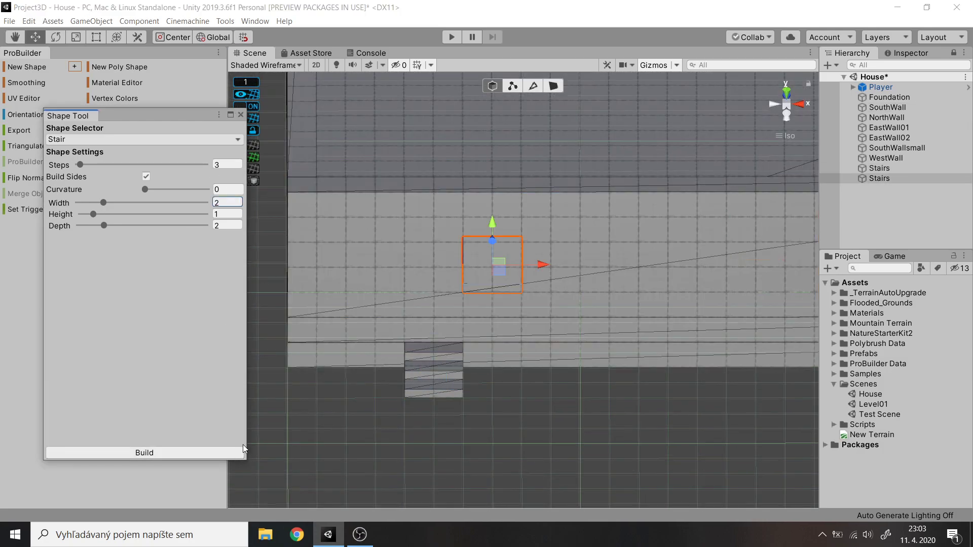
# Step: Switch to edge editing and select the lower horizontal edge on SouthWall's outer face
pyautogui.click(422, 265)
pyautogui.keyDown('alt'); pyautogui.moveTo(421, 265); pyautogui.dragTo(388, 267); pyautogui.keyUp('alt')
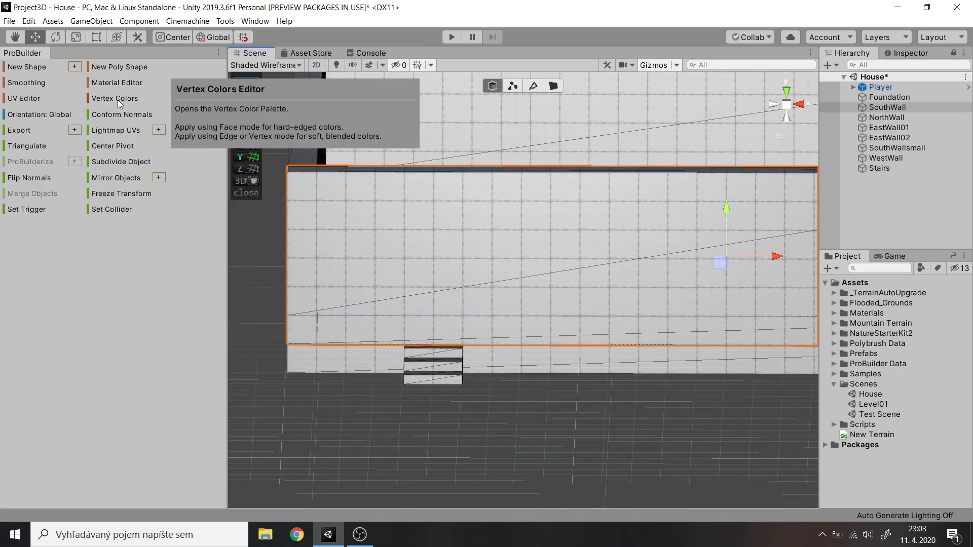
pyautogui.click(382, 288)
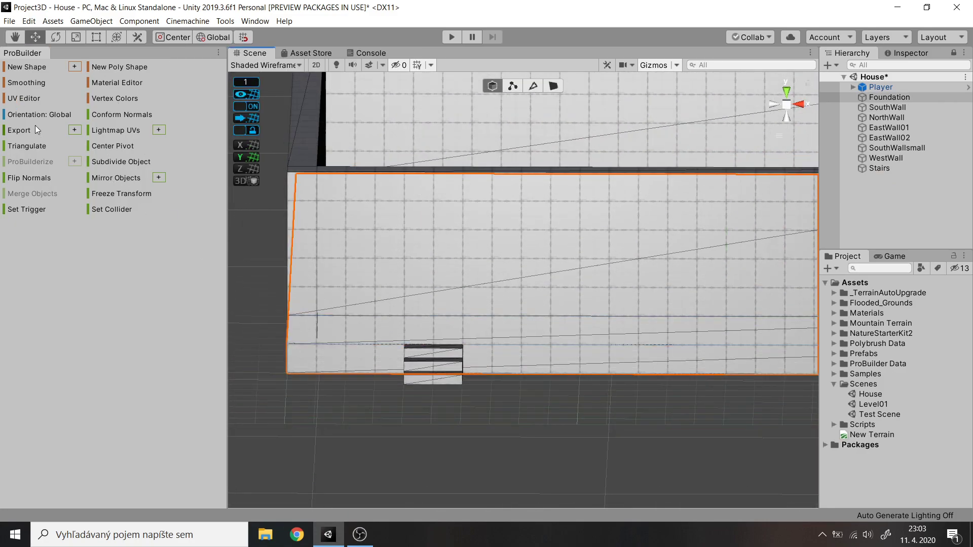
pyautogui.click(533, 86)
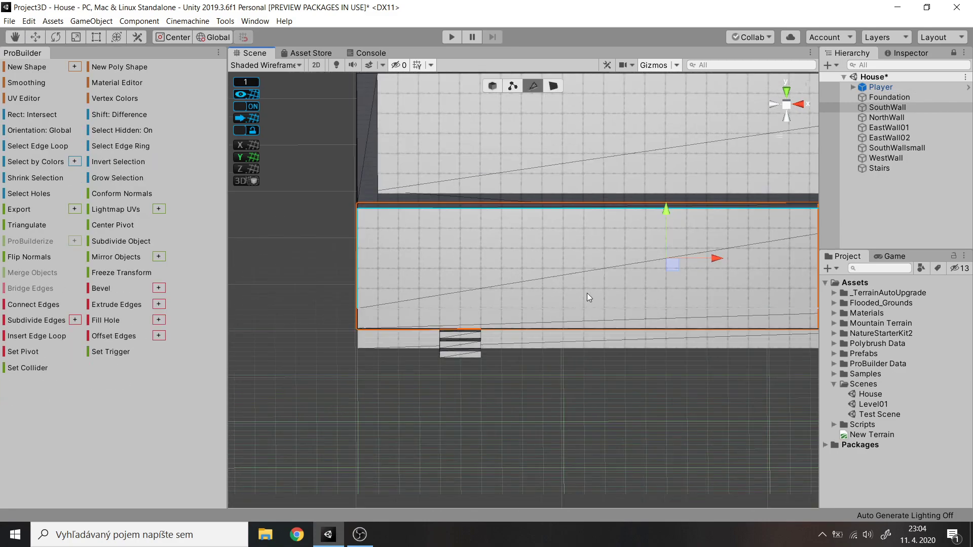
pyautogui.click(640, 216)
pyautogui.scroll(2, 539, 364)
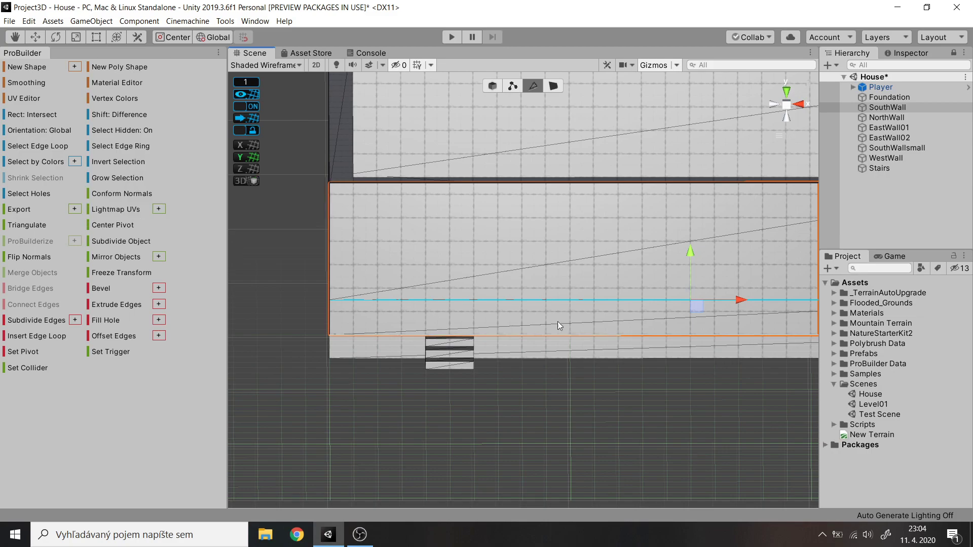
# Step: Clear the edge selection and switch the ProBuilder tools to icon mode
pyautogui.keyDown('alt'); pyautogui.moveTo(534, 322); pyautogui.dragTo(509, 286); pyautogui.keyUp('alt')
pyautogui.click(339, 291)
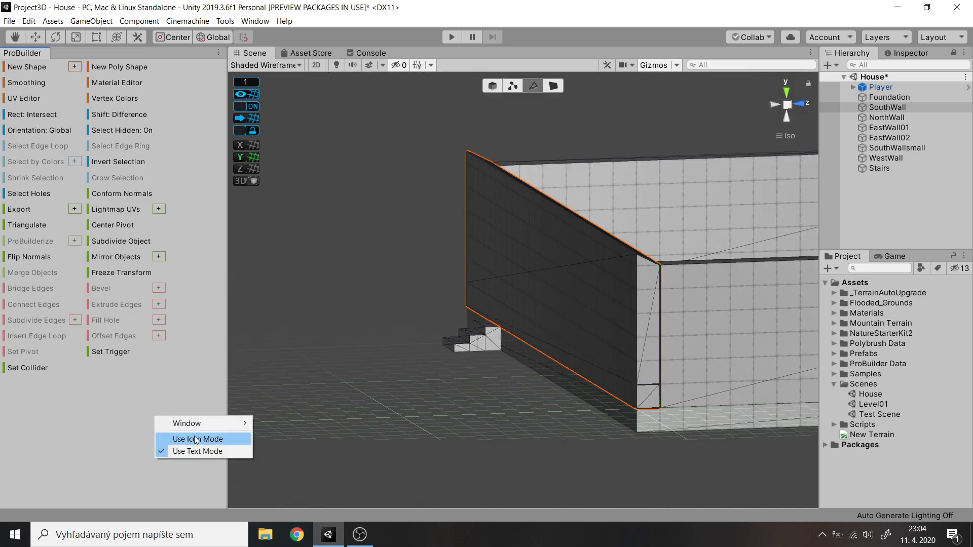
pyautogui.click(197, 439)
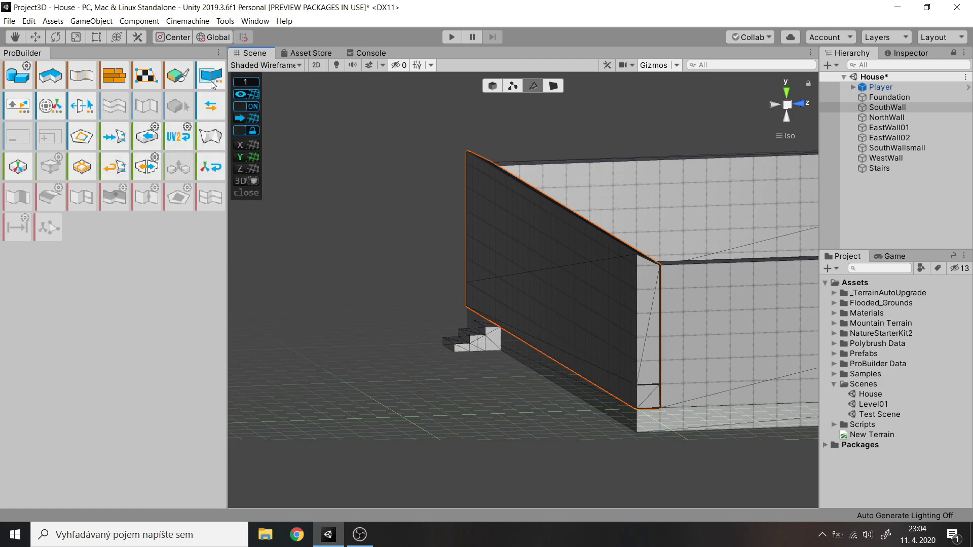
# Step: Try selecting the vertical edge at the west end of SouthWall's outer face, and switch through face editing to vertex editing
pyautogui.keyDown('alt'); pyautogui.moveTo(496, 301); pyautogui.dragTo(387, 235); pyautogui.keyUp('alt')
pyautogui.click(398, 232)
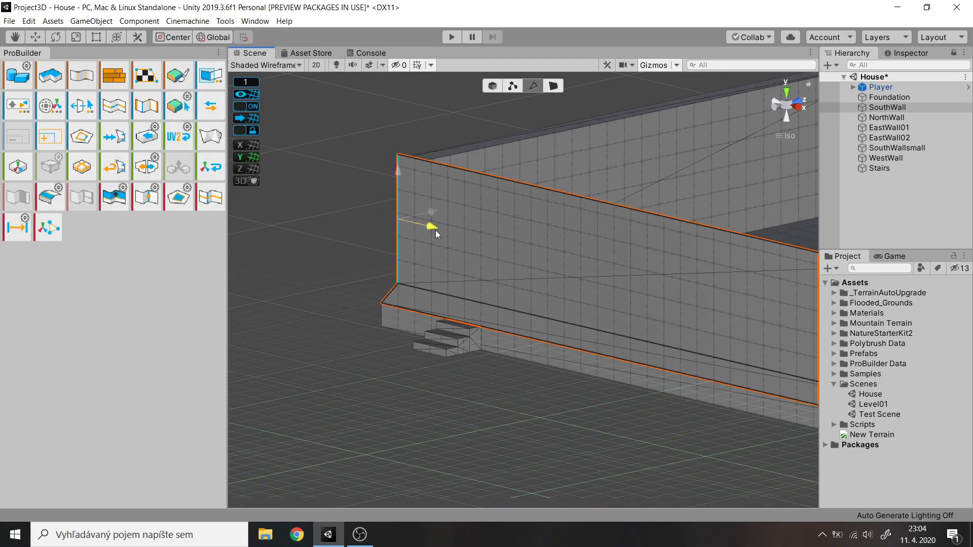
pyautogui.keyDown('alt'); pyautogui.moveTo(471, 238); pyautogui.dragTo(557, 284); pyautogui.keyUp('alt')
pyautogui.click(557, 284)
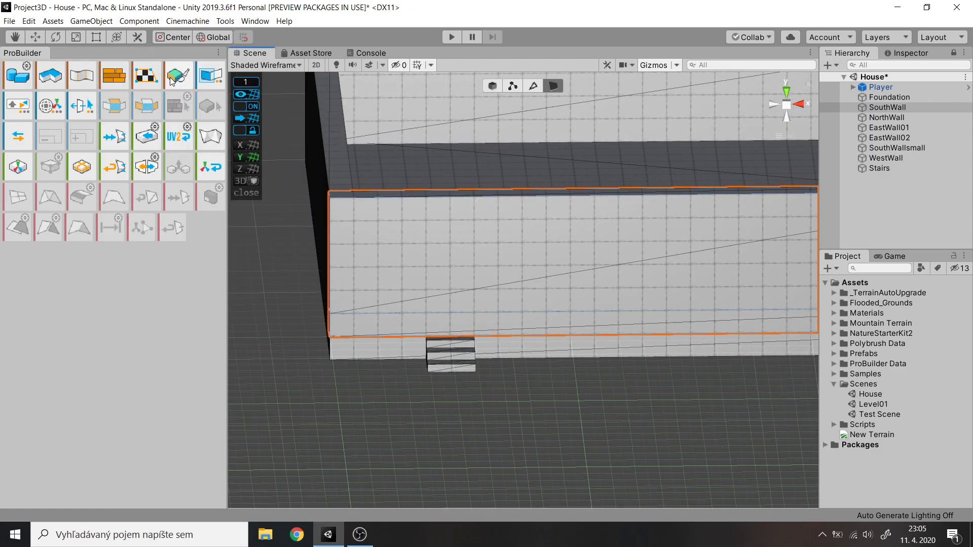
pyautogui.press('h')
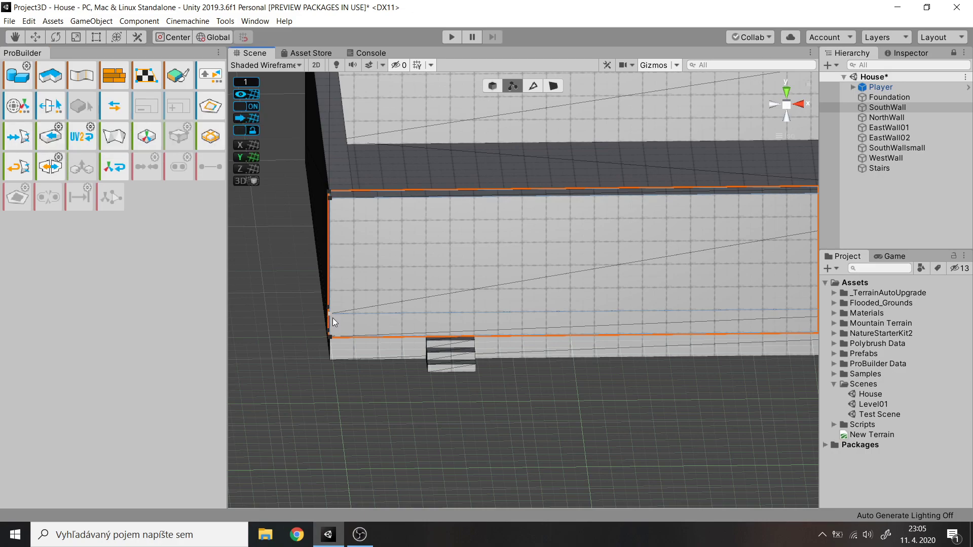
pyautogui.moveTo(369, 317); pyautogui.dragTo(393, 317)
# Step: Draw a closed rectangular poly shape about 2 by 3 grid units on SouthWall's outer face, directly above the stairs
pyautogui.click(82, 136)
pyautogui.click(56, 85)
pyautogui.keyDown('alt'); pyautogui.moveTo(430, 337); pyautogui.dragTo(366, 399); pyautogui.keyUp('alt')
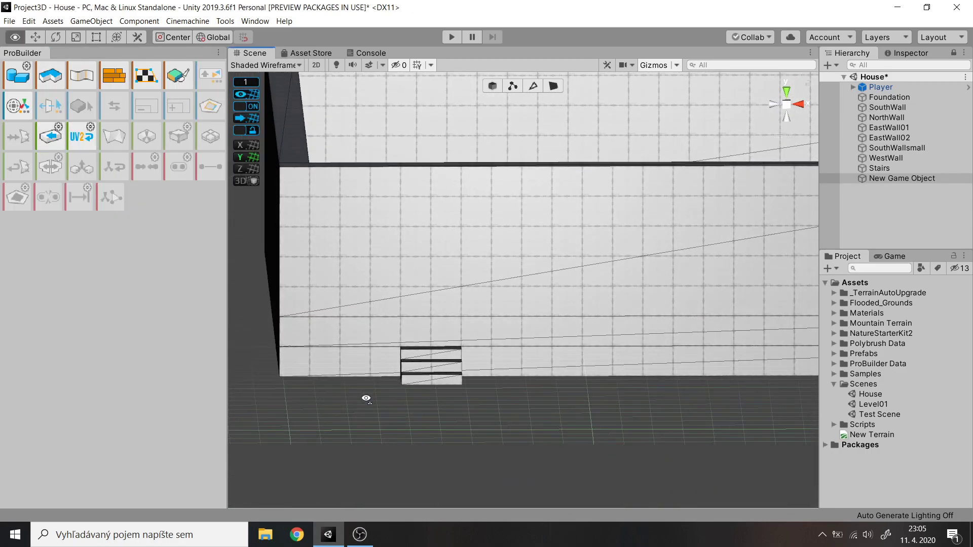
pyautogui.click(401, 256)
pyautogui.click(464, 257)
pyautogui.click(461, 343)
pyautogui.click(400, 349)
pyautogui.click(400, 256)
pyautogui.keyDown('alt'); pyautogui.moveTo(401, 257); pyautogui.dragTo(490, 324); pyautogui.keyUp('alt')
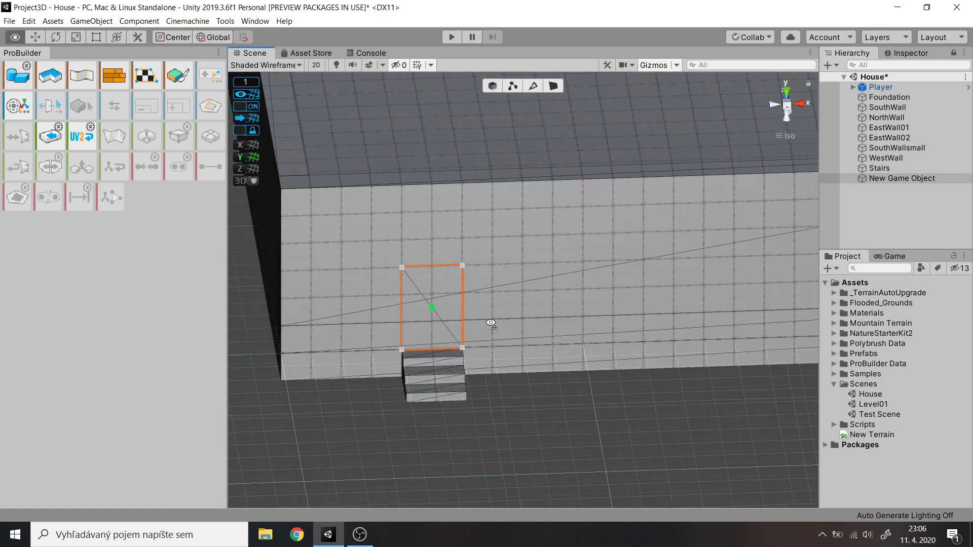
# Step: Select the rectangular poly shape's face in face editing and switch the ProBuilder tools to text mode
pyautogui.click(553, 87)
pyautogui.click(534, 88)
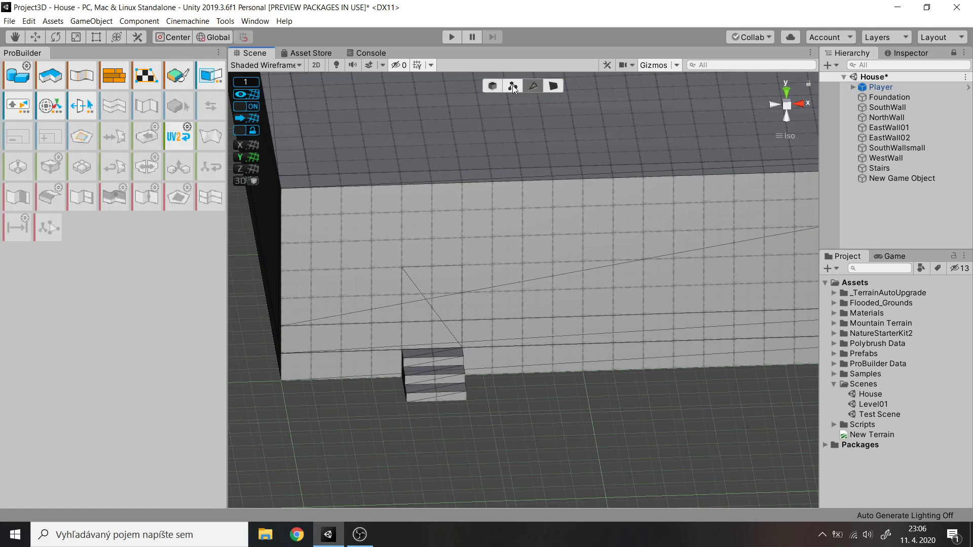
pyautogui.click(439, 311)
pyautogui.click(554, 86)
pyautogui.click(440, 316)
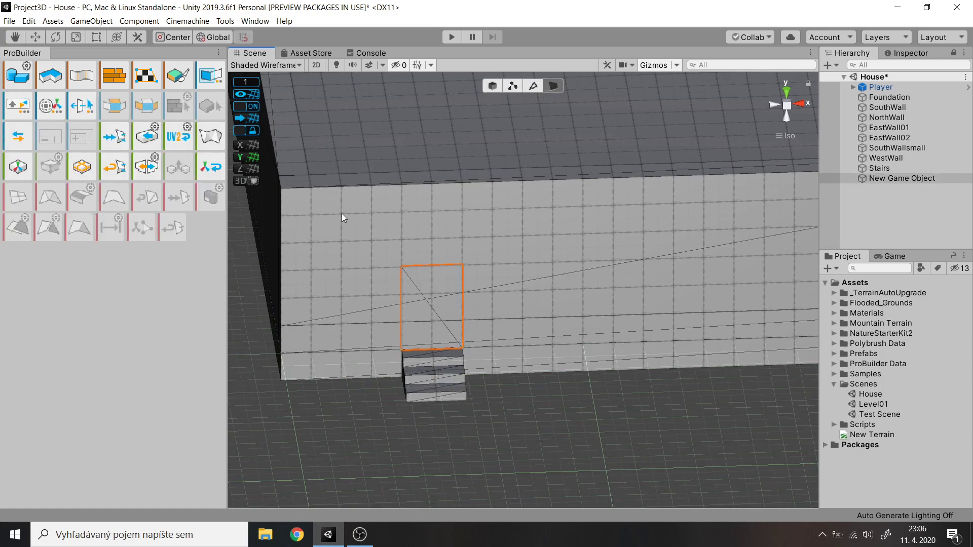
pyautogui.rightClick(191, 375)
pyautogui.click(233, 408)
# Step: Select SouthWall and examine its transform and object size in the Inspector
pyautogui.click(431, 309)
pyautogui.moveTo(430, 309)
pyautogui.keyDown('alt'); pyautogui.mouseDown()
pyautogui.moveTo(478, 340)
pyautogui.moveTo(400, 340)
pyautogui.moveTo(547, 383)
pyautogui.moveTo(667, 358)
pyautogui.moveTo(599, 284)
pyautogui.mouseUp(); pyautogui.keyUp('alt')
pyautogui.click(630, 312)
pyautogui.keyDown('alt'); pyautogui.moveTo(631, 312); pyautogui.dragTo(396, 277); pyautogui.keyUp('alt')
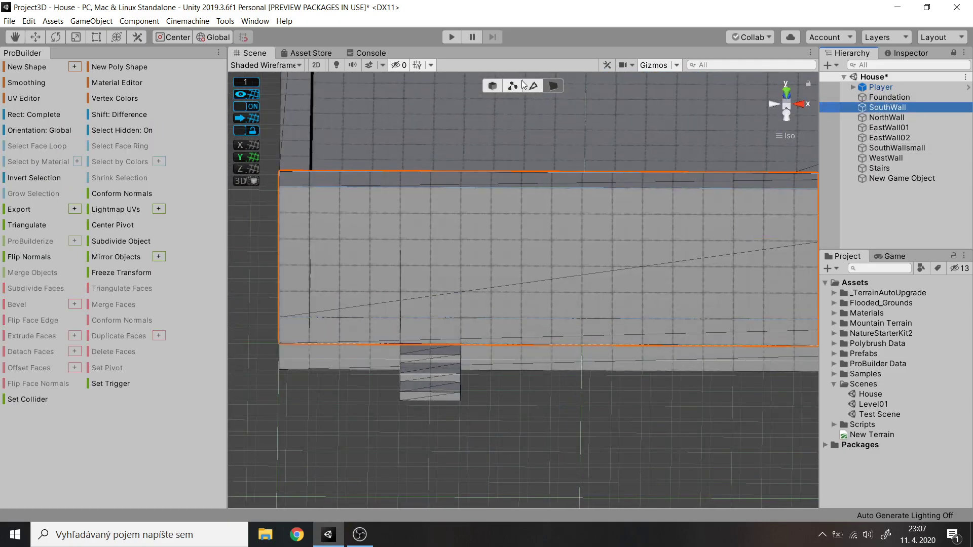
pyautogui.scroll(-2, 489, 298)
pyautogui.click(910, 53)
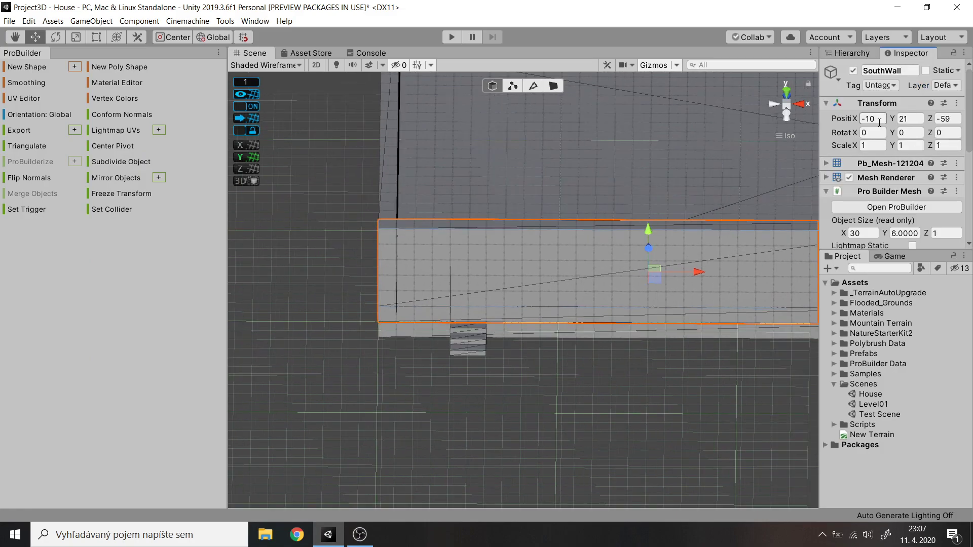
pyautogui.scroll(-3, 886, 176)
# Step: Delete SouthWall and the rectangular poly shape drawn above the stairs
pyautogui.click(852, 52)
pyautogui.press('F2')
pyautogui.press('Return')
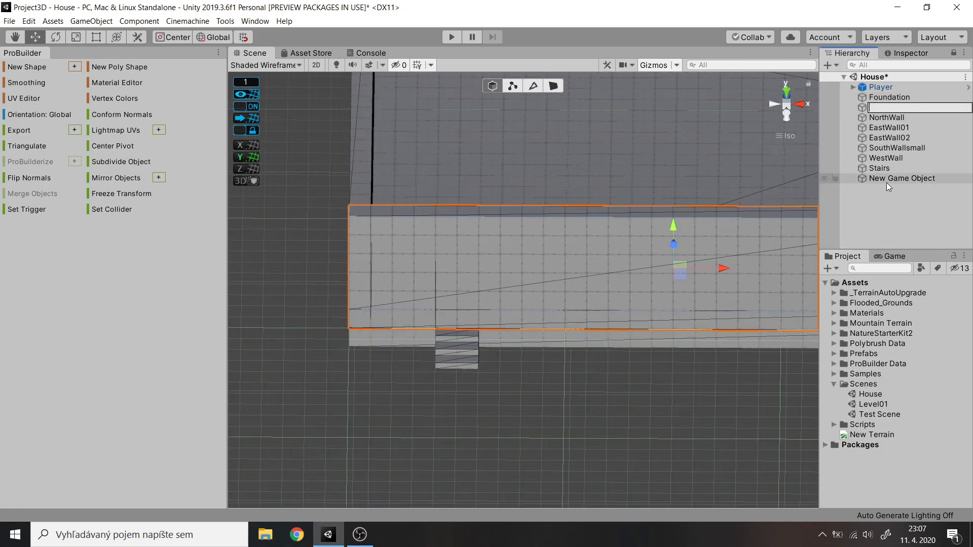
pyautogui.press('Delete')
pyautogui.keyDown('alt'); pyautogui.moveTo(446, 278); pyautogui.dragTo(484, 284); pyautogui.keyUp('alt')
pyautogui.click(424, 269)
pyautogui.press('Delete')
# Step: Create a 4 × 6 × 1 cube as a wall segment on the foundation's south edge, from the west corner to the stairs
pyautogui.click(501, 86)
pyautogui.click(75, 66)
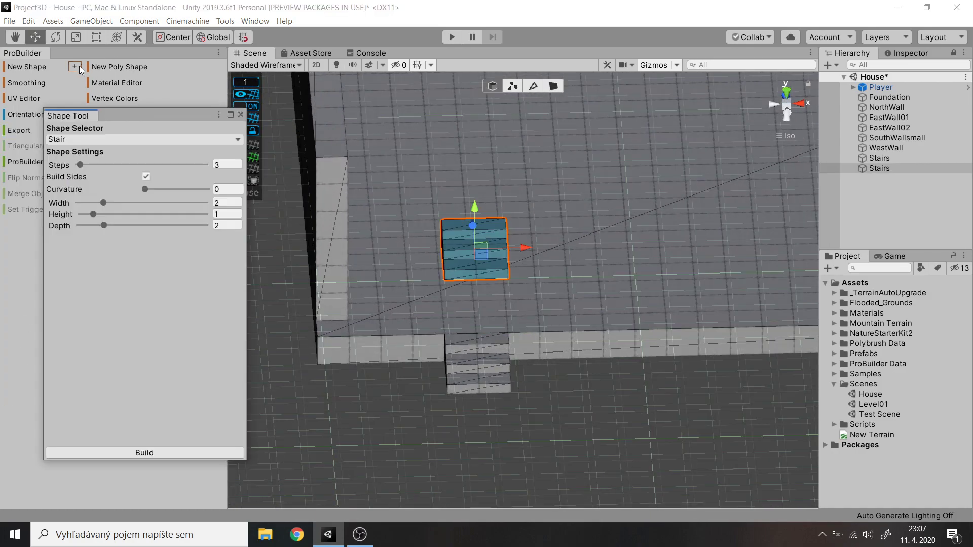
pyautogui.keyDown('alt'); pyautogui.moveTo(651, 218); pyautogui.dragTo(511, 264); pyautogui.keyUp('alt')
pyautogui.click(87, 178)
pyautogui.write('5')
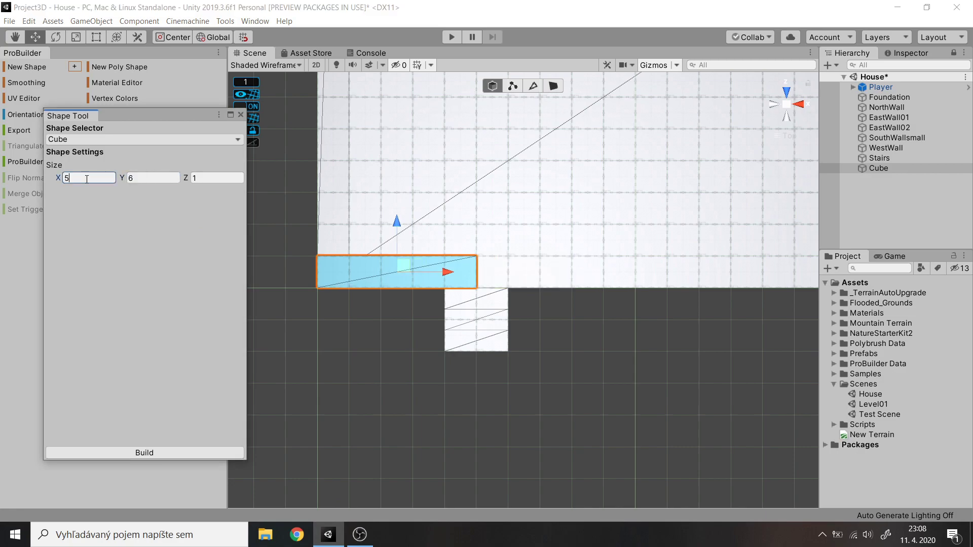
pyautogui.press('BackSpace')
pyautogui.write('4')
pyautogui.click(805, 112)
pyautogui.keyDown('alt'); pyautogui.moveTo(457, 304); pyautogui.dragTo(587, 382); pyautogui.keyUp('alt')
# Step: Add a second south wall cube east of the stairs, set its size to 24 × 6 × 1, and build it
pyautogui.hotkey('ctrl', 'd')
pyautogui.moveTo(432, 262); pyautogui.dragTo(659, 253)
pyautogui.click(786, 92)
pyautogui.keyDown('alt'); pyautogui.moveTo(783, 284); pyautogui.dragTo(782, 338); pyautogui.keyUp('alt')
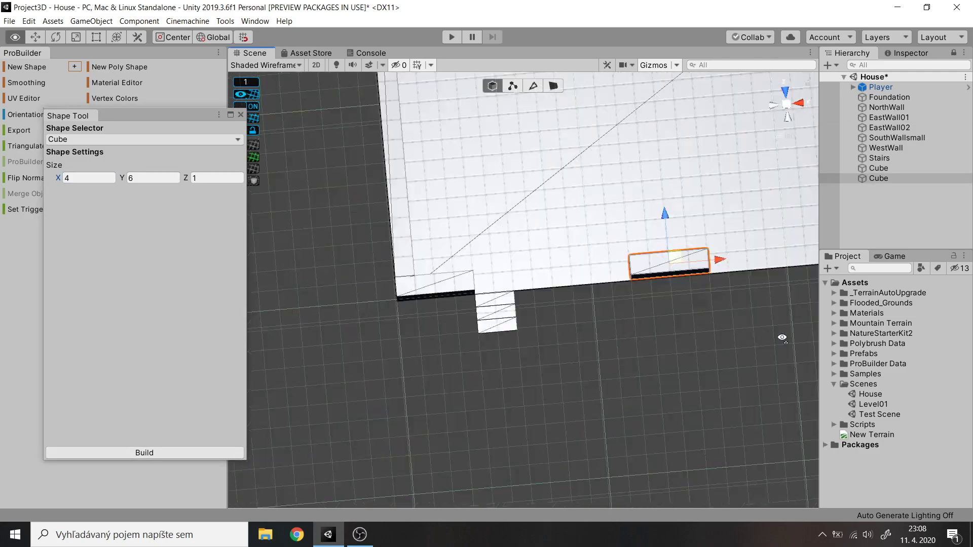
pyautogui.write('20')
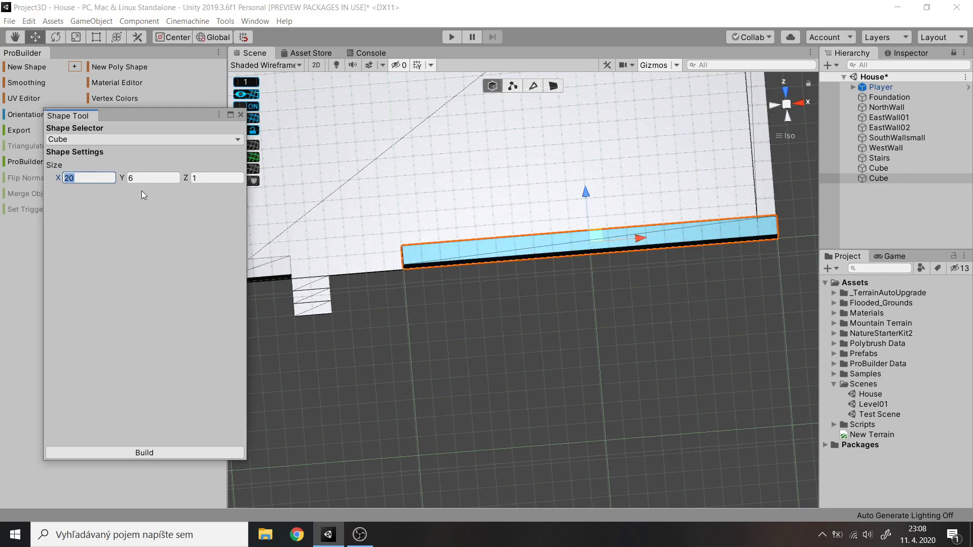
pyautogui.write('24')
pyautogui.moveTo(576, 236)
pyautogui.keyDown('alt'); pyautogui.mouseDown()
pyautogui.moveTo(555, 175)
pyautogui.moveTo(376, 321)
pyautogui.moveTo(574, 239)
pyautogui.mouseUp(); pyautogui.keyUp('alt')
pyautogui.click(197, 453)
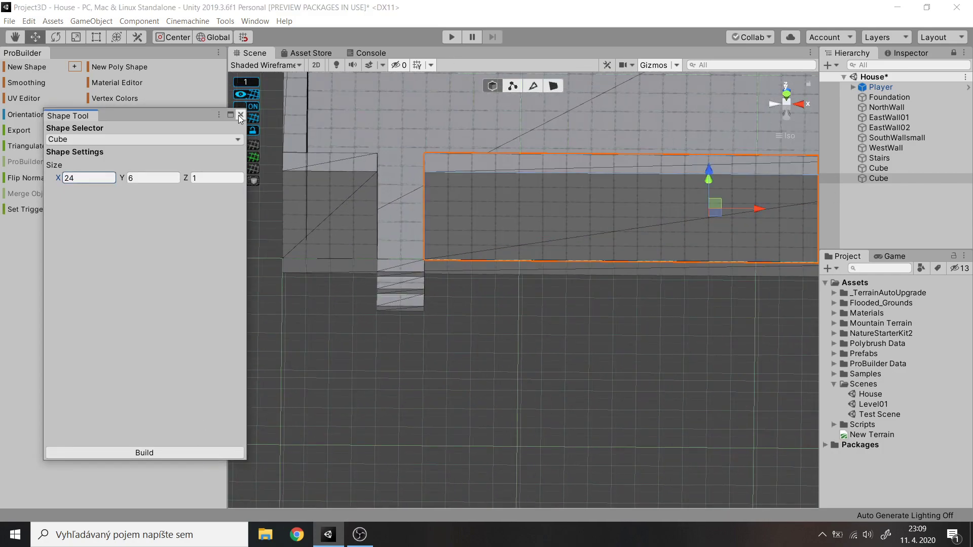
# Step: Rename the long south wall segment as SouthWall01 and the short western segment as SouthWall02
pyautogui.click(886, 168)
pyautogui.press('F2')
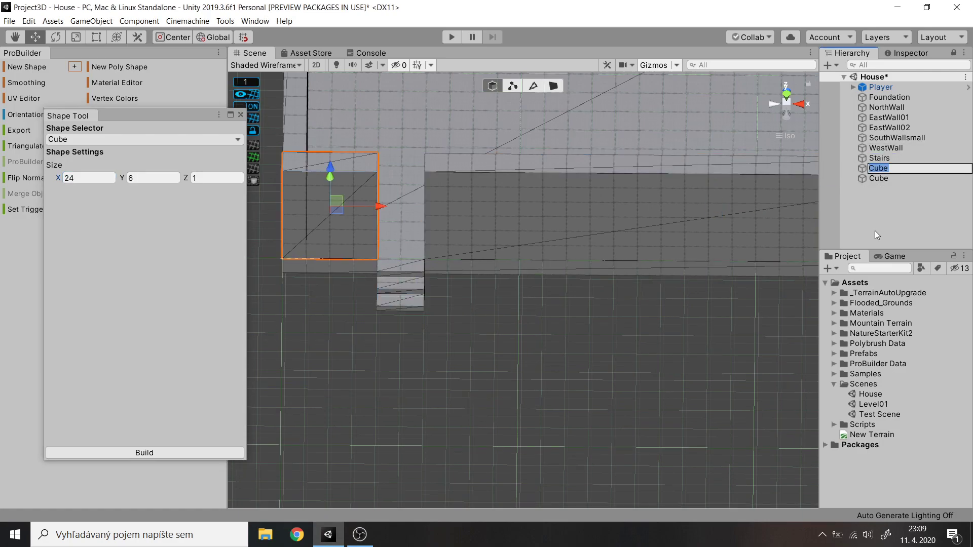
pyautogui.doubleClick(897, 137)
pyautogui.moveTo(609, 284); pyautogui.dragTo(754, 110, button='middle')
pyautogui.doubleClick(878, 178)
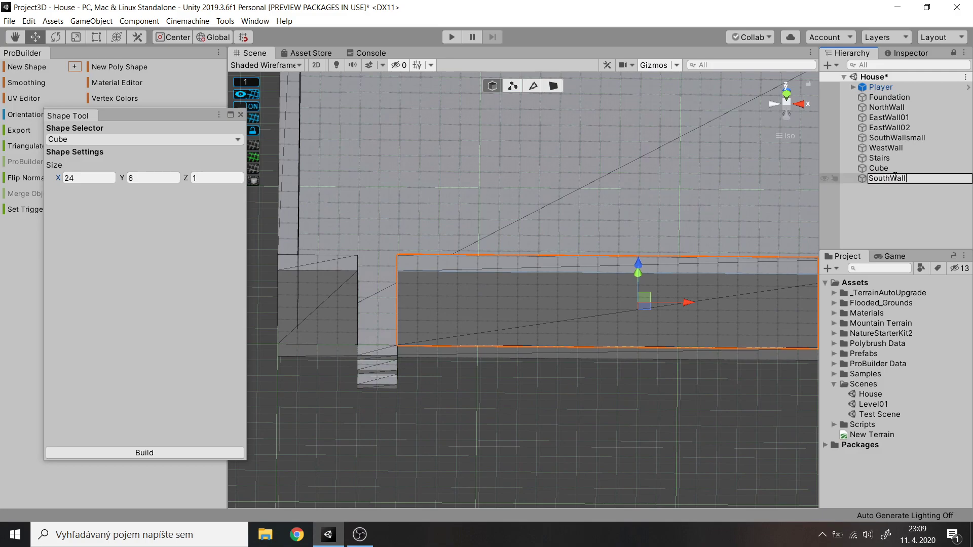
pyautogui.click(879, 168)
pyautogui.press('F2')
pyautogui.write('SouthWall02')
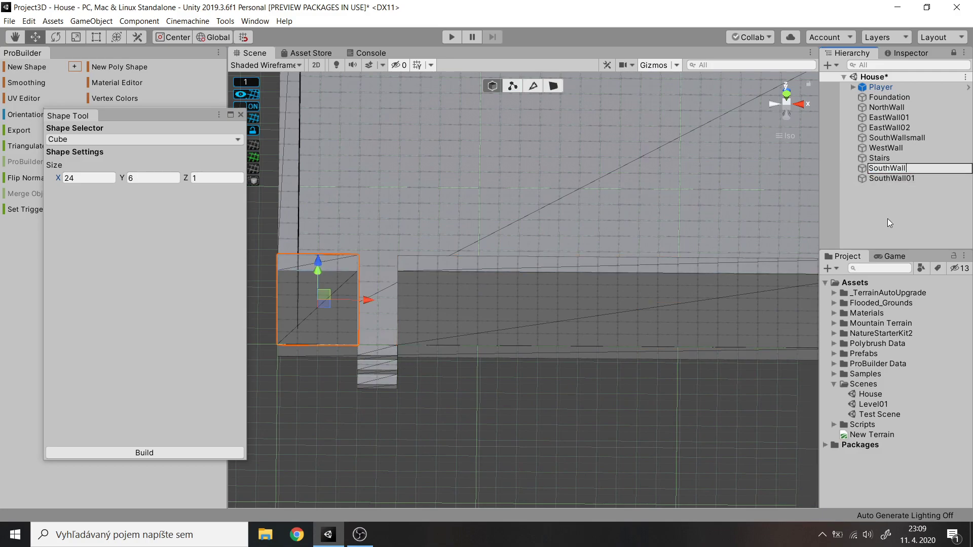
pyautogui.press('Return')
# Step: Build a 2 × 2 × 1 cube across the gap above the stairs, level with the upper edge of the south walls
pyautogui.scroll(3, 412, 317)
pyautogui.click(415, 381)
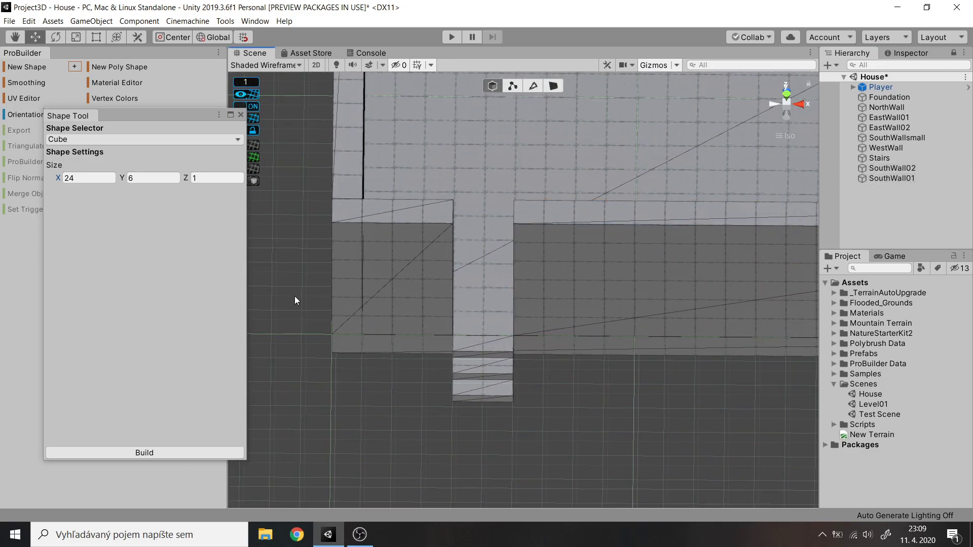
pyautogui.write('2')
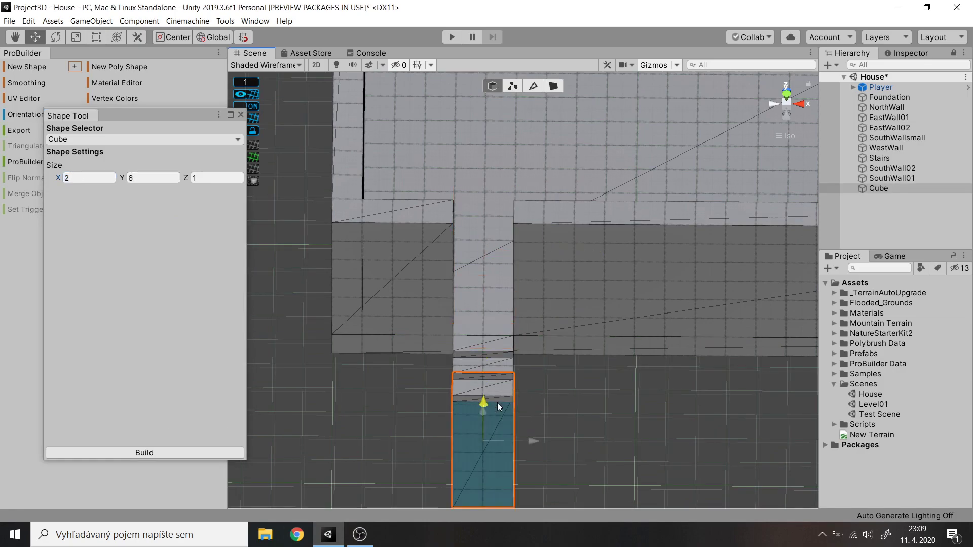
pyautogui.click(773, 100)
pyautogui.moveTo(463, 144); pyautogui.dragTo(592, 147, button='middle')
pyautogui.keyDown('alt'); pyautogui.moveTo(592, 147); pyautogui.dragTo(549, 239); pyautogui.keyUp('alt')
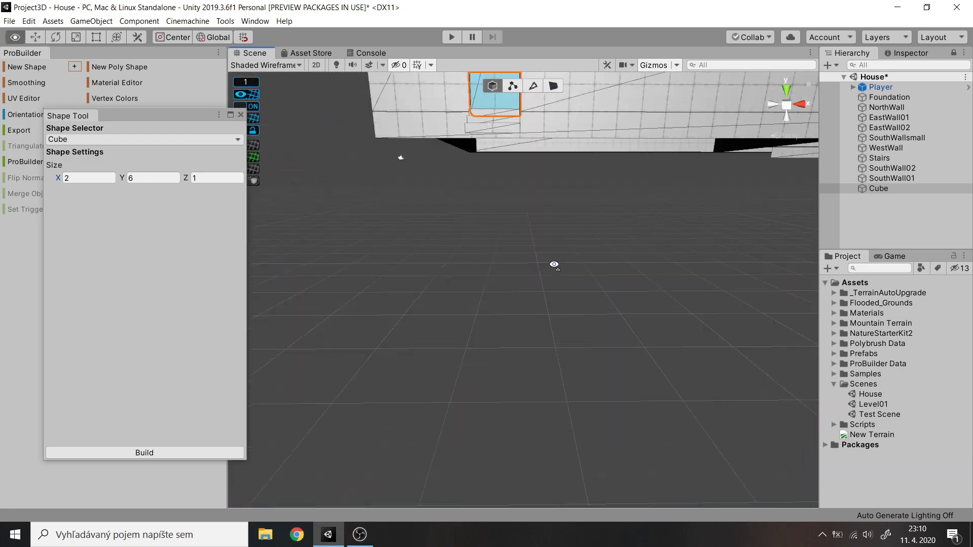
pyautogui.scroll(5, 507, 167)
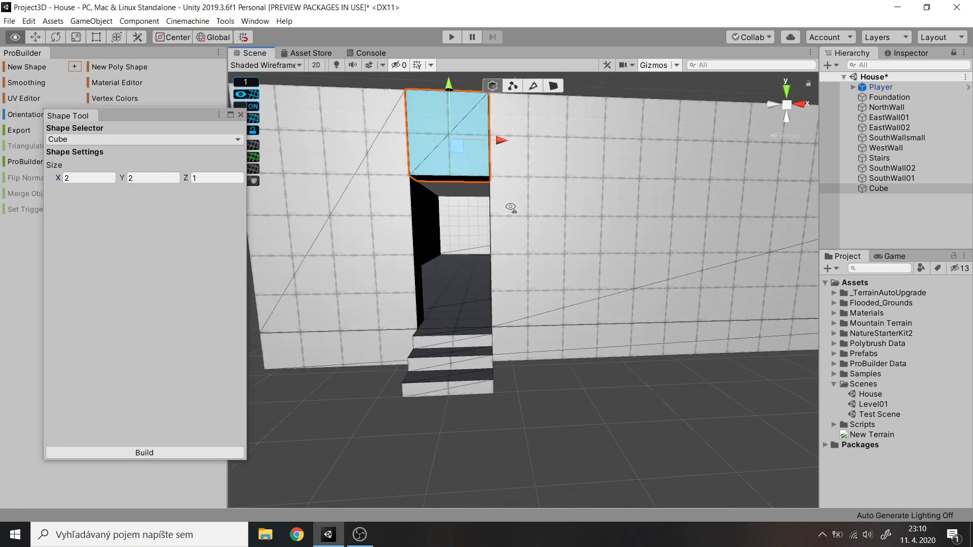
pyautogui.click(178, 449)
# Step: Delete EastWall01 from the house
pyautogui.click(595, 358)
pyautogui.scroll(-5, 594, 359)
pyautogui.keyDown('alt'); pyautogui.moveTo(630, 221); pyautogui.dragTo(498, 254); pyautogui.keyUp('alt')
pyautogui.moveTo(498, 255); pyautogui.dragTo(565, 249, button='middle')
pyautogui.click(432, 245)
pyautogui.press('Delete')
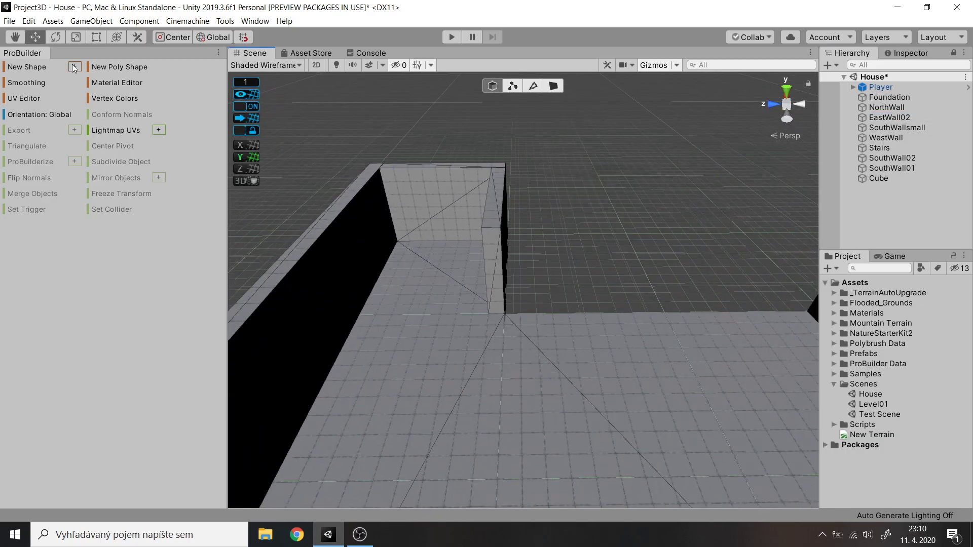
# Step: Start a new cube shape and position it in the top view near the foundation's inner corner on the east side
pyautogui.click(74, 66)
pyautogui.click(90, 138)
pyautogui.click(90, 138)
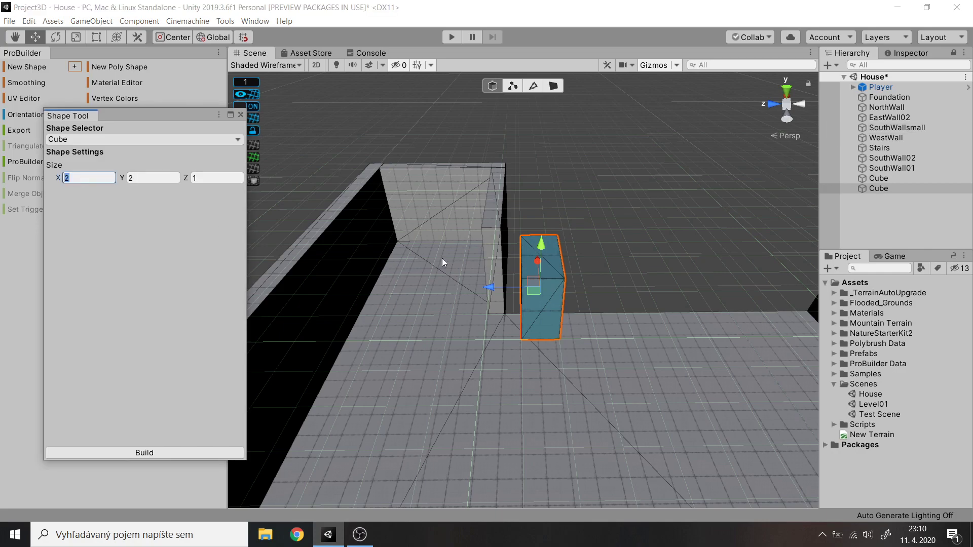
pyautogui.click(786, 91)
pyautogui.moveTo(506, 304); pyautogui.dragTo(680, 302)
pyautogui.moveTo(680, 302); pyautogui.dragTo(481, 294, button='middle')
pyautogui.moveTo(455, 286); pyautogui.dragTo(531, 287)
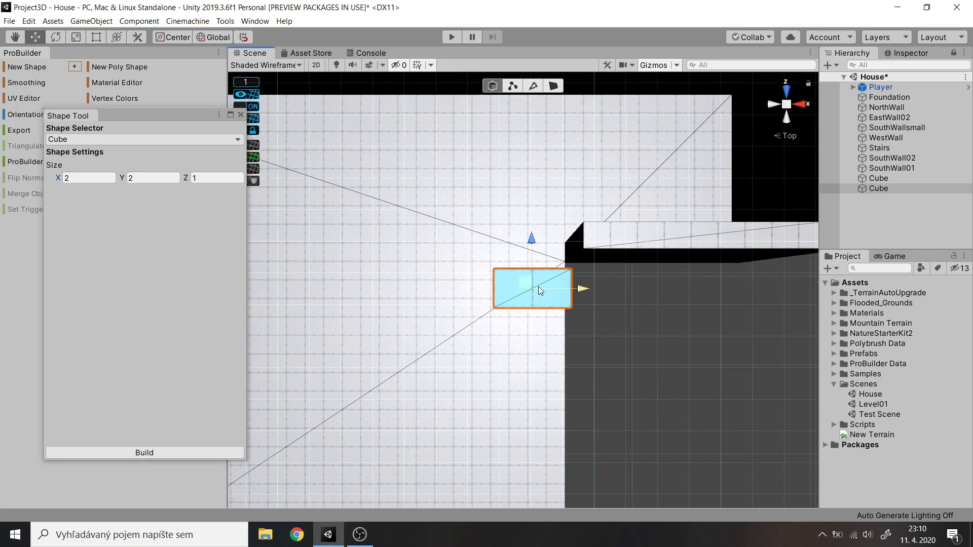
pyautogui.click(806, 111)
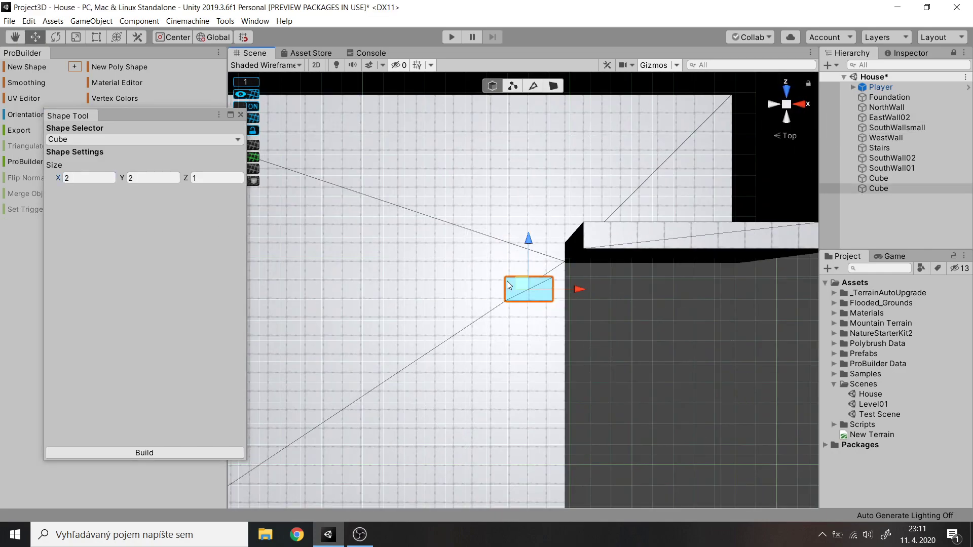
# Step: Set the new east wall cube's size to 1 × 6 × 20
pyautogui.click(113, 178)
pyautogui.write('15')
pyautogui.click(122, 180)
pyautogui.write('1')
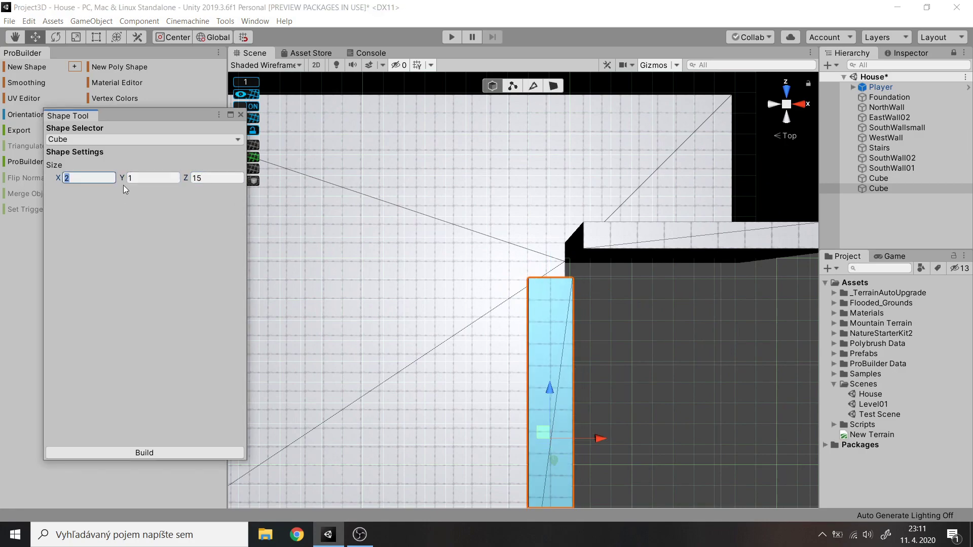
pyautogui.press('Tab')
pyautogui.write('6')
pyautogui.click(805, 107)
pyautogui.keyDown('alt'); pyautogui.moveTo(626, 248); pyautogui.dragTo(246, 249); pyautogui.keyUp('alt')
pyautogui.click(217, 178)
pyautogui.write('20')
# Step: Add a 1 × 6 × 3 cube as a short interior wall near the foundation's inner corner
pyautogui.keyDown('alt'); pyautogui.moveTo(494, 285); pyautogui.dragTo(557, 273); pyautogui.keyUp('alt')
pyautogui.click(217, 178)
pyautogui.write('3')
# Step: Rename the block above the entrance as SouthWallup and the rebuilt east wall as EastWall01
pyautogui.click(883, 193)
pyautogui.click(881, 178)
pyautogui.press('f')
pyautogui.click(882, 179)
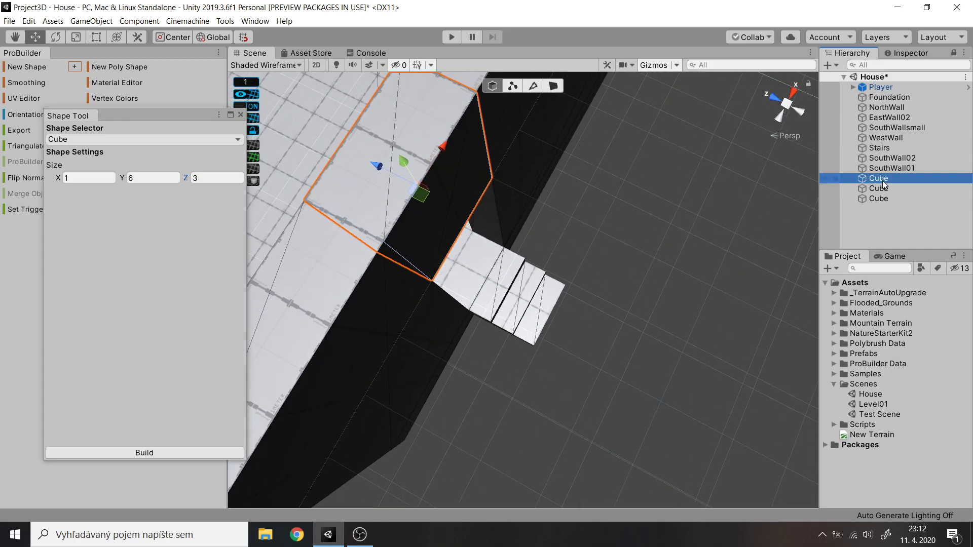
pyautogui.keyDown('alt'); pyautogui.moveTo(634, 157); pyautogui.dragTo(825, 242); pyautogui.keyUp('alt')
pyautogui.keyDown('alt'); pyautogui.moveTo(597, 194); pyautogui.dragTo(512, 273); pyautogui.keyUp('alt')
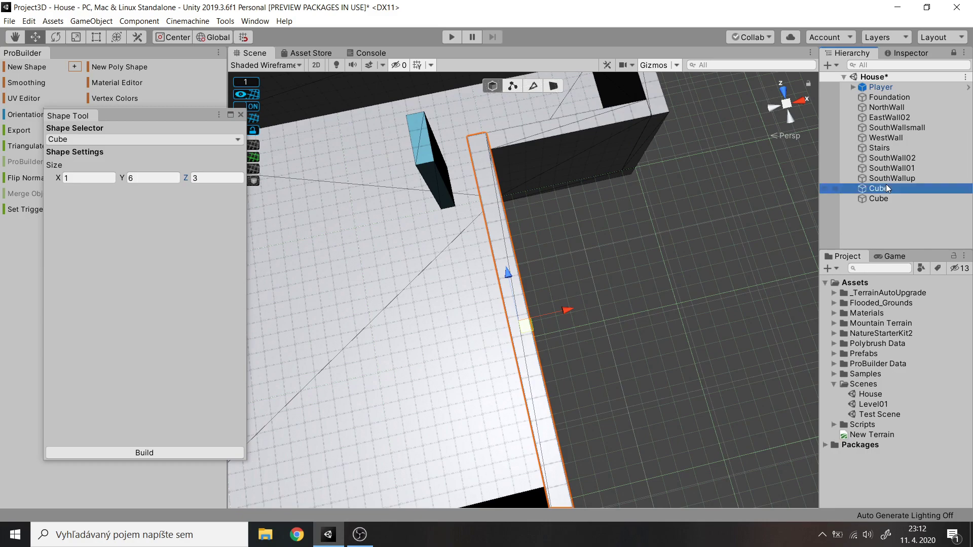
pyautogui.doubleClick(878, 199)
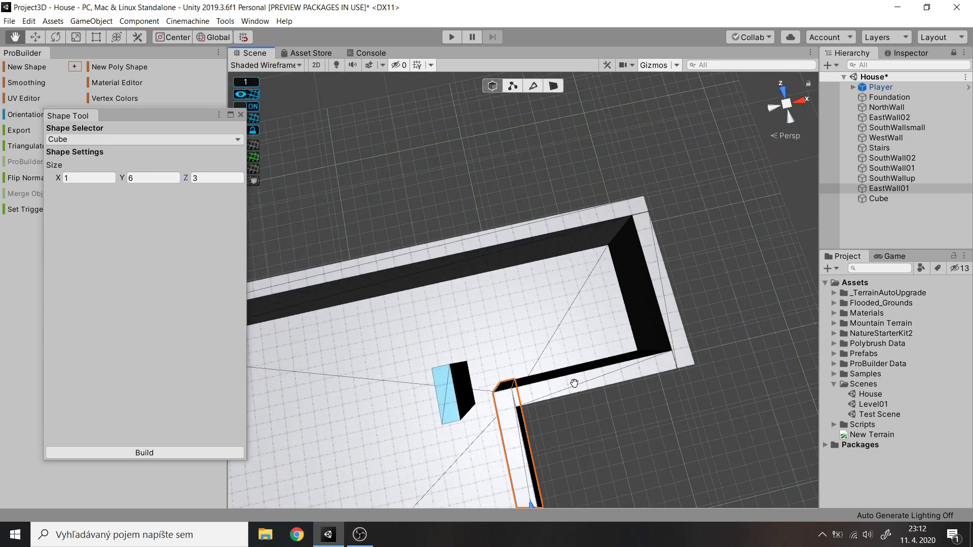
# Step: Duplicate the short interior wall cube and SouthWallup, and place the SouthWallup copy between the two interior wall pieces
pyautogui.keyDown('alt'); pyautogui.moveTo(562, 208); pyautogui.dragTo(841, 226); pyautogui.keyUp('alt')
pyautogui.keyDown('alt'); pyautogui.moveTo(411, 218); pyautogui.dragTo(583, 193); pyautogui.keyUp('alt')
pyautogui.click(892, 178)
pyautogui.press('f')
pyautogui.keyDown('alt'); pyautogui.moveTo(325, 279); pyautogui.dragTo(334, 161); pyautogui.keyUp('alt')
pyautogui.doubleClick(899, 219)
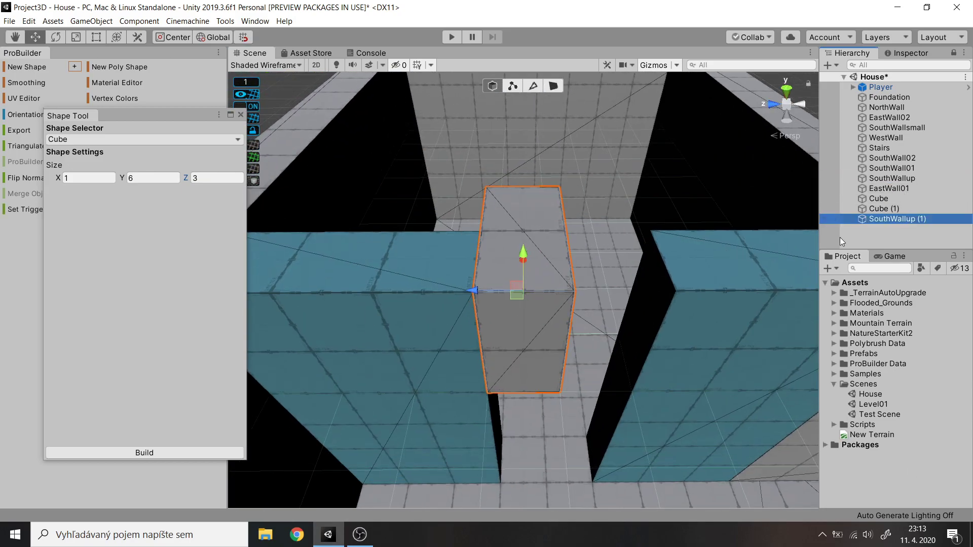
# Step: Set the interior wall cube's X size to 2 and select its duplicate, Cube (1)
pyautogui.click(79, 177)
pyautogui.write('2')
pyautogui.keyDown('alt'); pyautogui.moveTo(456, 284); pyautogui.dragTo(594, 381); pyautogui.keyUp('alt')
pyautogui.doubleClick(885, 208)
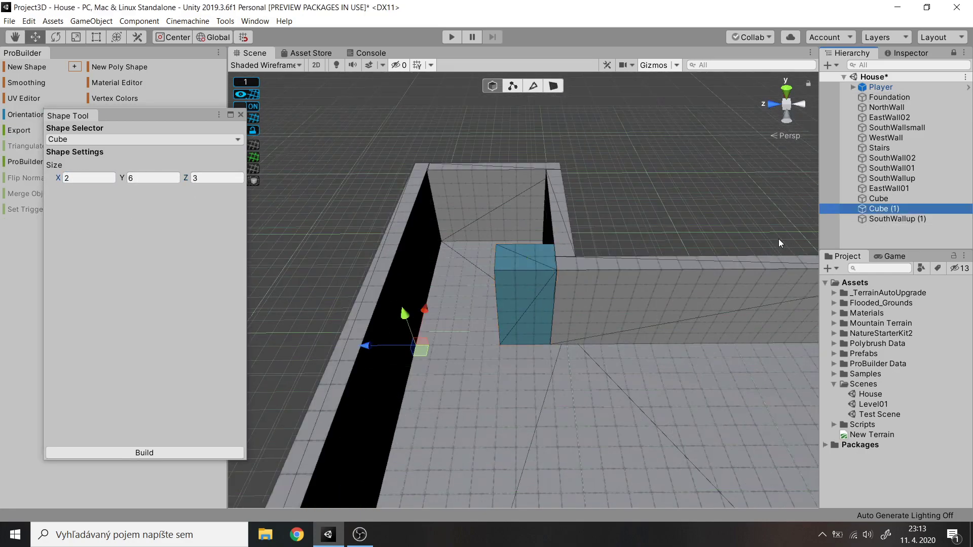
# Step: Set the short interior wall cube's X size to 1
pyautogui.keyDown('alt'); pyautogui.moveTo(456, 265); pyautogui.dragTo(348, 279); pyautogui.keyUp('alt')
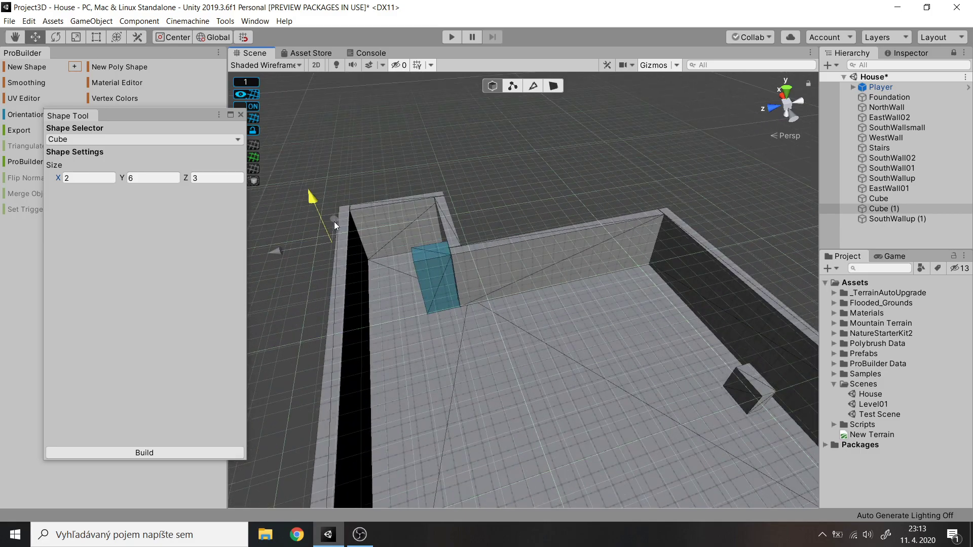
pyautogui.click(755, 403)
pyautogui.click(428, 284)
pyautogui.press('f')
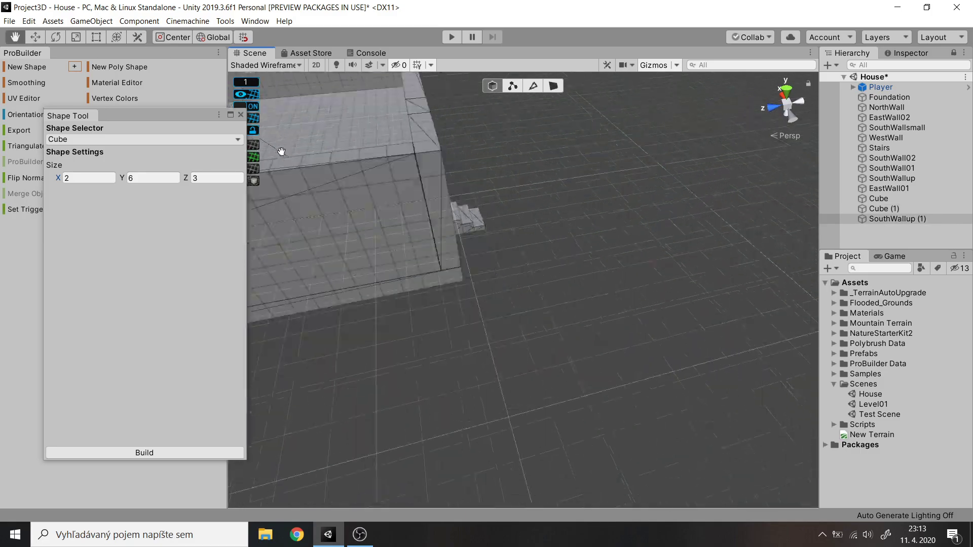
pyautogui.click(89, 178)
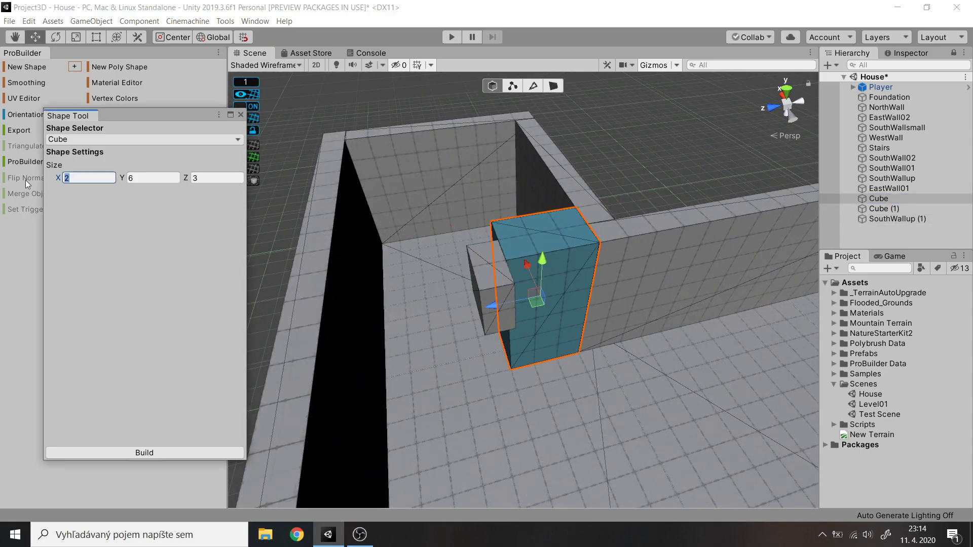
pyautogui.write('1')
# Step: Delete the SouthWallup copy standing beside the short interior wall
pyautogui.moveTo(441, 300); pyautogui.dragTo(411, 304)
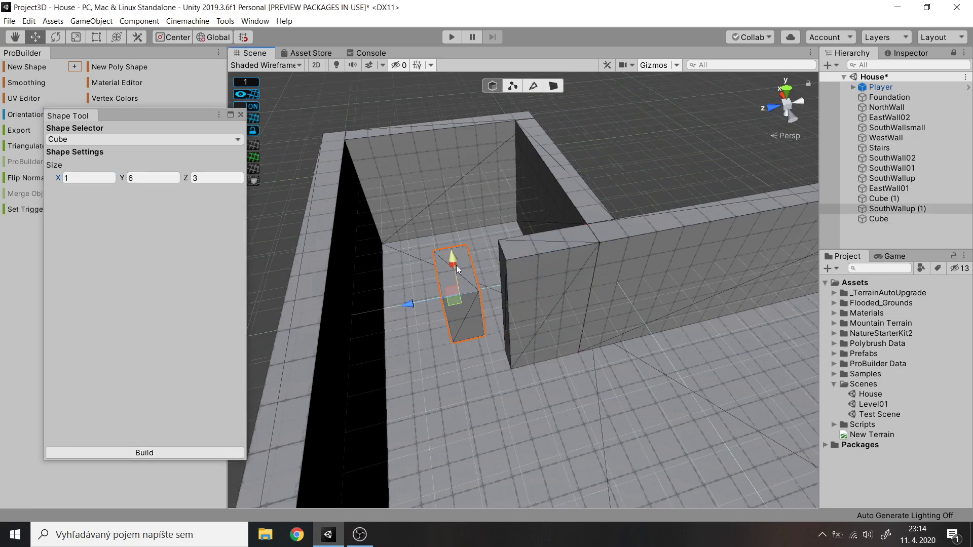
pyautogui.press('e')
pyautogui.moveTo(492, 261); pyautogui.dragTo(620, 208)
pyautogui.hotkey('ctrl', 'z')
pyautogui.press('Delete')
# Step: Rename the short interior wall cube as EastWallbath and delete the leftover duplicate Cube (1)
pyautogui.click(878, 208)
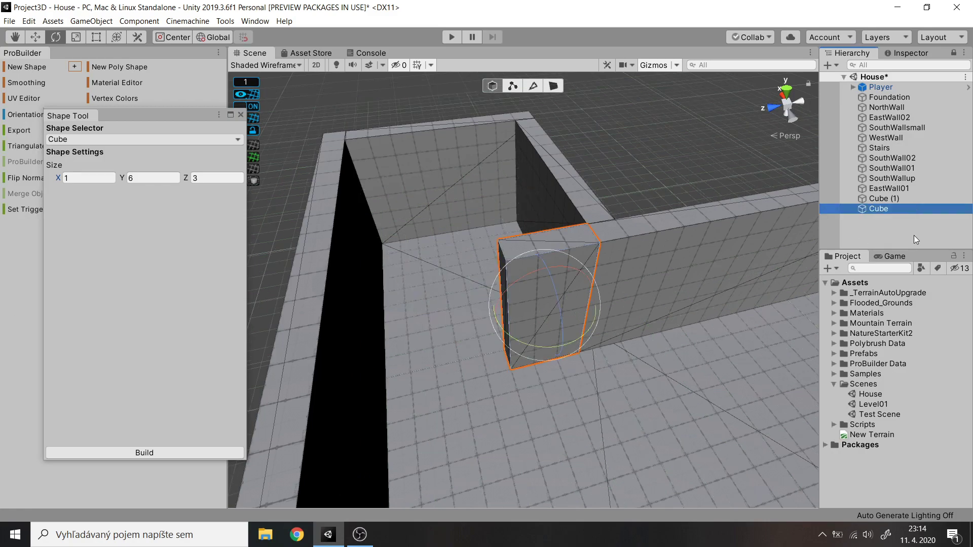
pyautogui.press('F2')
pyautogui.write('WestWallbath')
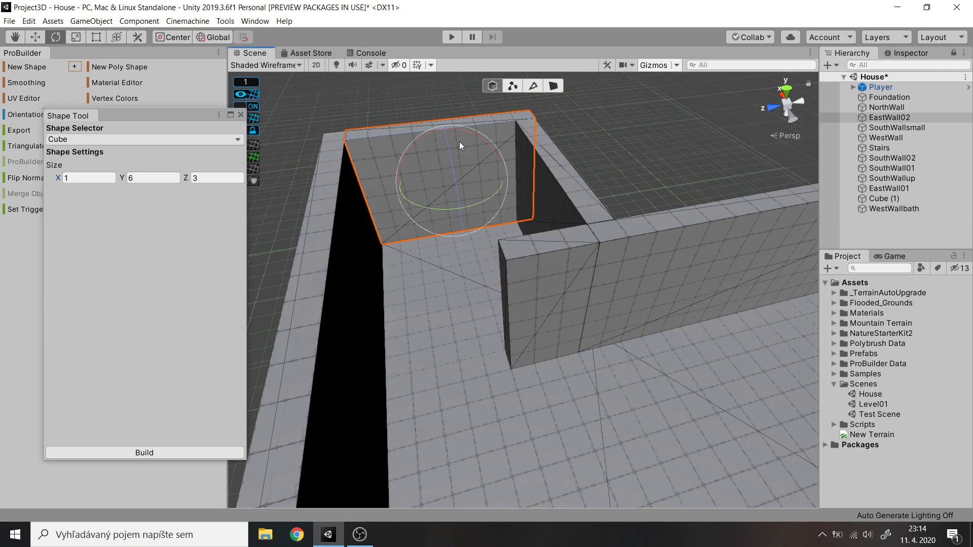
pyautogui.write('East')
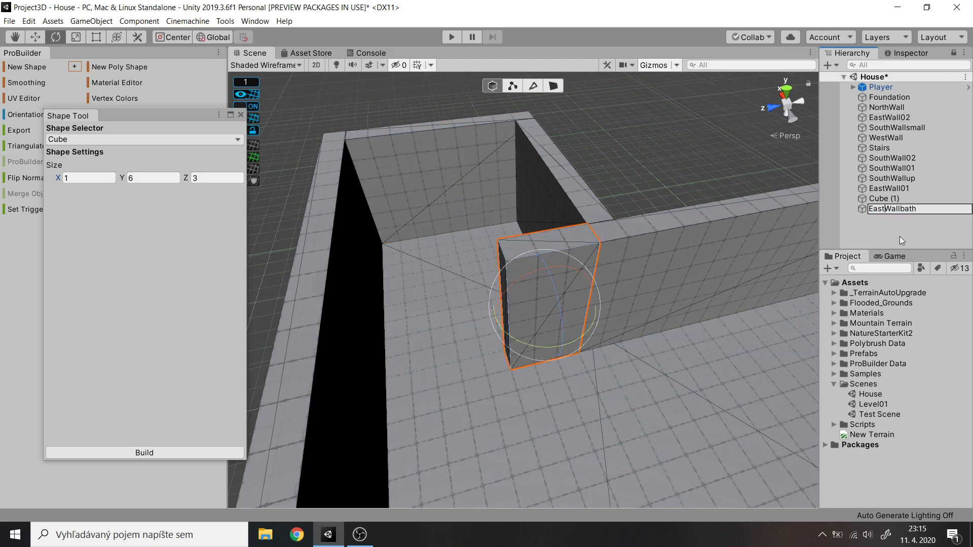
pyautogui.press('Return')
pyautogui.doubleClick(896, 198)
pyautogui.press('Delete')
# Step: Duplicate EastWallbath, place the copy on the opposite side of the doorway gap, and rename it EastWallbath02
pyautogui.doubleClick(896, 198)
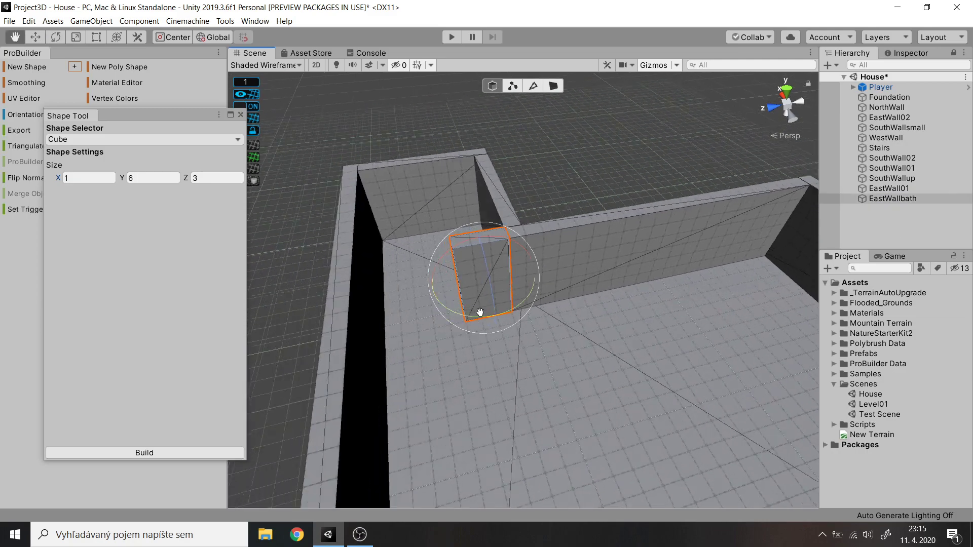
pyautogui.hotkey('ctrl', 'd')
pyautogui.press('w')
pyautogui.moveTo(458, 304); pyautogui.dragTo(380, 305)
pyautogui.press('F2')
pyautogui.write('EastWallbath02')
pyautogui.press('Return')
# Step: Add a 1 × 2 × 2 cube above the doorway between EastWallbath and EastWallbath02
pyautogui.press('f')
pyautogui.doubleClick(171, 181)
pyautogui.write('2')
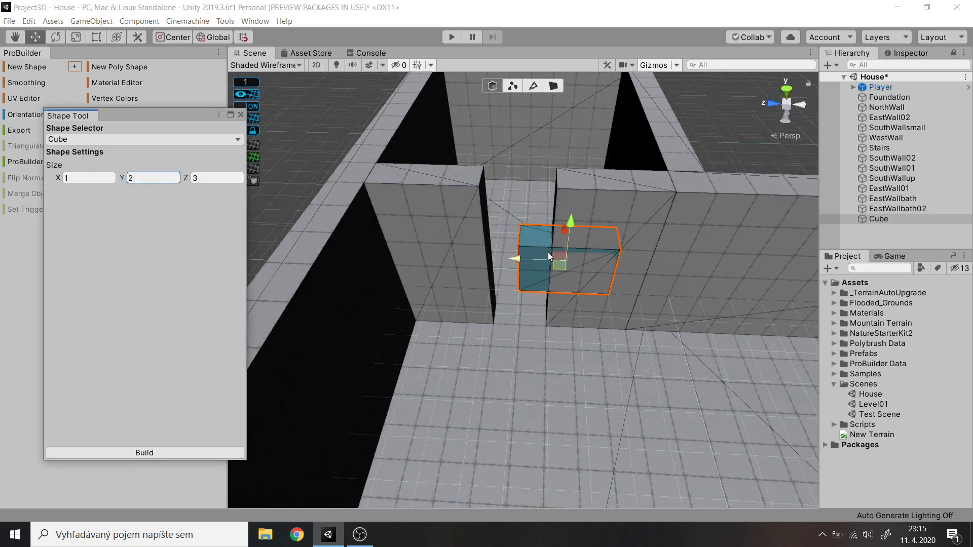
pyautogui.press('Tab')
pyautogui.write('2')
pyautogui.click(788, 97)
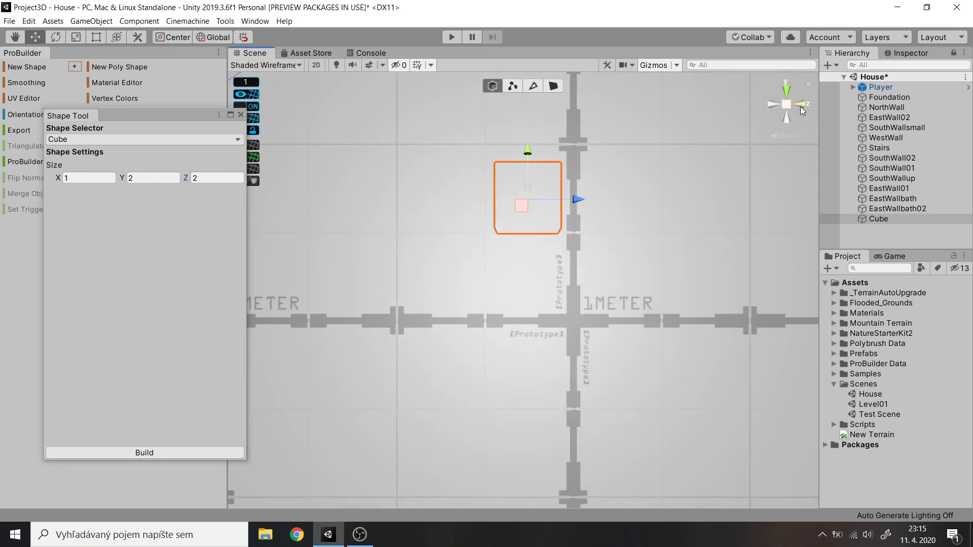
pyautogui.click(241, 114)
pyautogui.keyDown('alt'); pyautogui.moveTo(557, 253); pyautogui.dragTo(535, 217); pyautogui.keyUp('alt')
pyautogui.scroll(3, 673, 278)
pyautogui.click(542, 336)
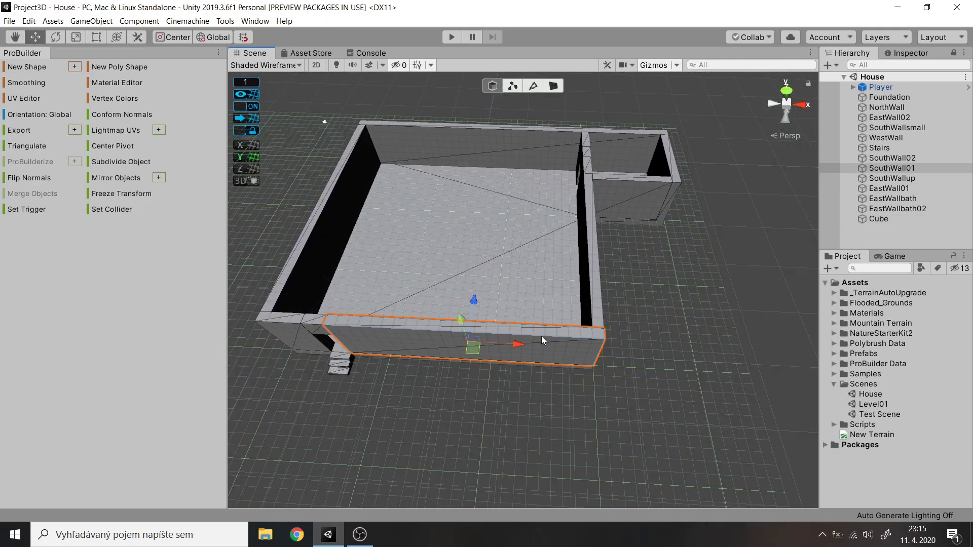
pyautogui.click(910, 53)
pyautogui.scroll(2, 907, 169)
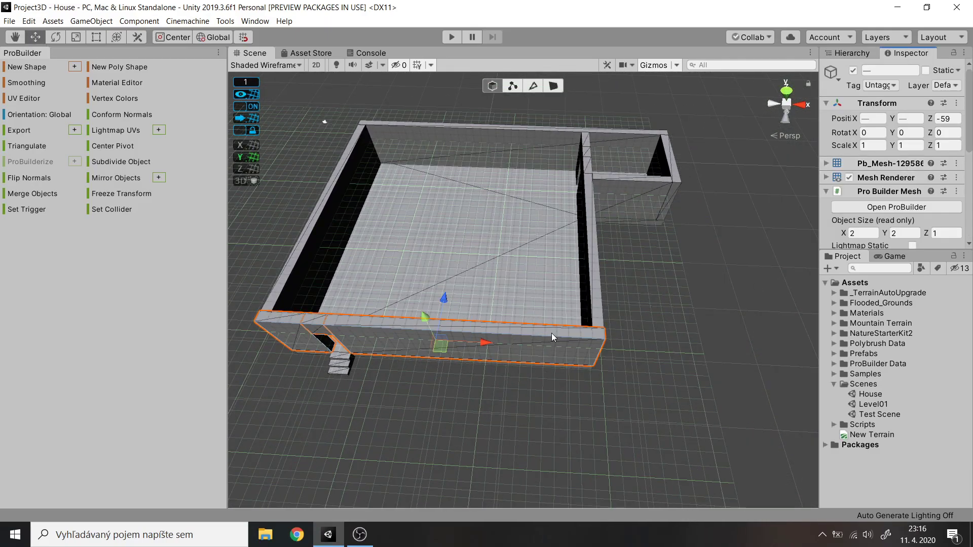
pyautogui.click(275, 319)
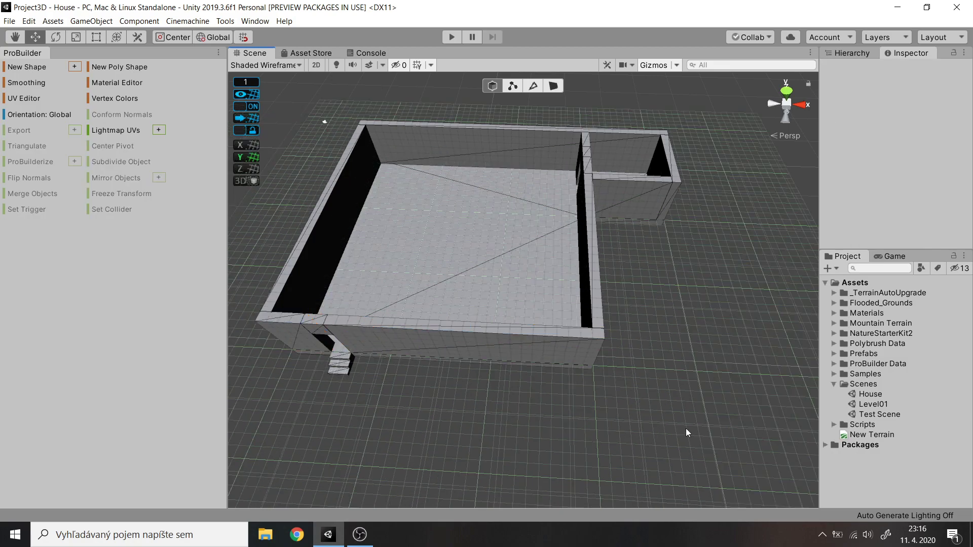
# Step: Start a new ProBuilder shape outside the house and set its type to Cone
pyautogui.hotkey('ctrl', 'shift', 'k')
pyautogui.press('f')
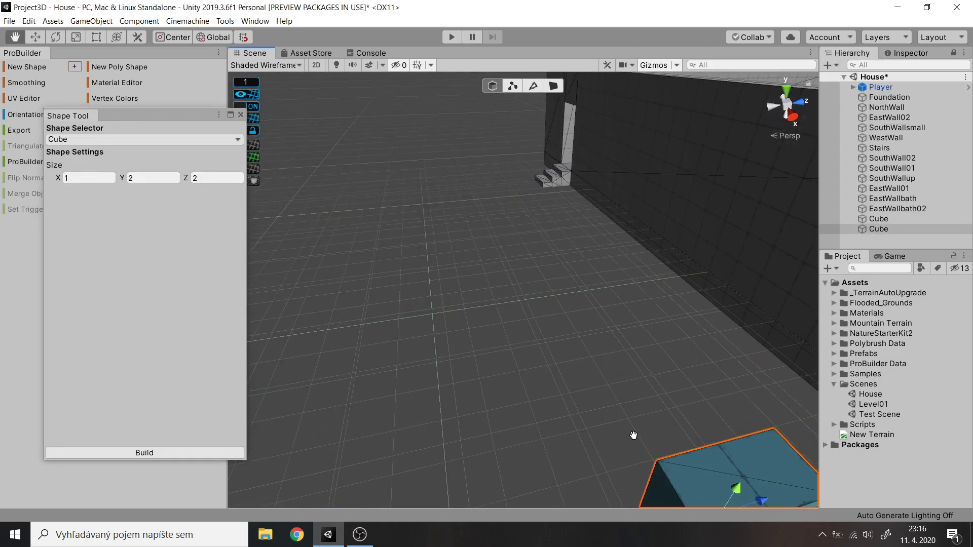
pyautogui.click(116, 138)
pyautogui.click(81, 287)
pyautogui.click(114, 139)
pyautogui.click(81, 275)
pyautogui.click(110, 138)
pyautogui.click(76, 262)
pyautogui.click(112, 139)
pyautogui.click(76, 251)
# Step: Set the cone's height to 6, its radius to 30 and its number of sides to 4
pyautogui.click(192, 177)
pyautogui.write('6')
pyautogui.moveTo(101, 190); pyautogui.dragTo(96, 193)
pyautogui.write('5')
pyautogui.click(172, 165)
pyautogui.write('30')
pyautogui.click(193, 191)
pyautogui.write('4')
# Step: Rotate the cone to line up with the walls, set its radius to 20, and place it over the main room
pyautogui.keyDown('alt'); pyautogui.moveTo(504, 148); pyautogui.dragTo(569, 313); pyautogui.keyUp('alt')
pyautogui.press('e')
pyautogui.keyDown('alt'); pyautogui.moveTo(357, 197); pyautogui.dragTo(521, 290); pyautogui.keyUp('alt')
pyautogui.press('w')
pyautogui.keyDown('alt'); pyautogui.moveTo(521, 254); pyautogui.dragTo(518, 215); pyautogui.keyUp('alt')
pyautogui.click(193, 166)
pyautogui.write('20')
pyautogui.click(800, 106)
pyautogui.press('e')
pyautogui.press('w')
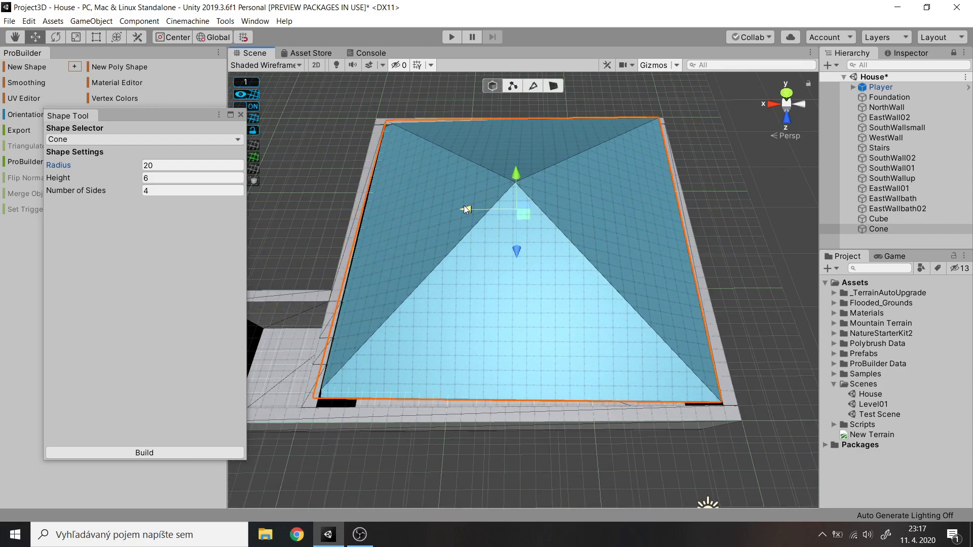
# Step: Set the cone's radius to 21, center it over the main room, and build it as the main roof
pyautogui.click(120, 165)
pyautogui.write('22')
pyautogui.keyDown('alt'); pyautogui.moveTo(475, 225); pyautogui.dragTo(302, 272); pyautogui.keyUp('alt')
pyautogui.moveTo(456, 315); pyautogui.dragTo(488, 242, button='middle')
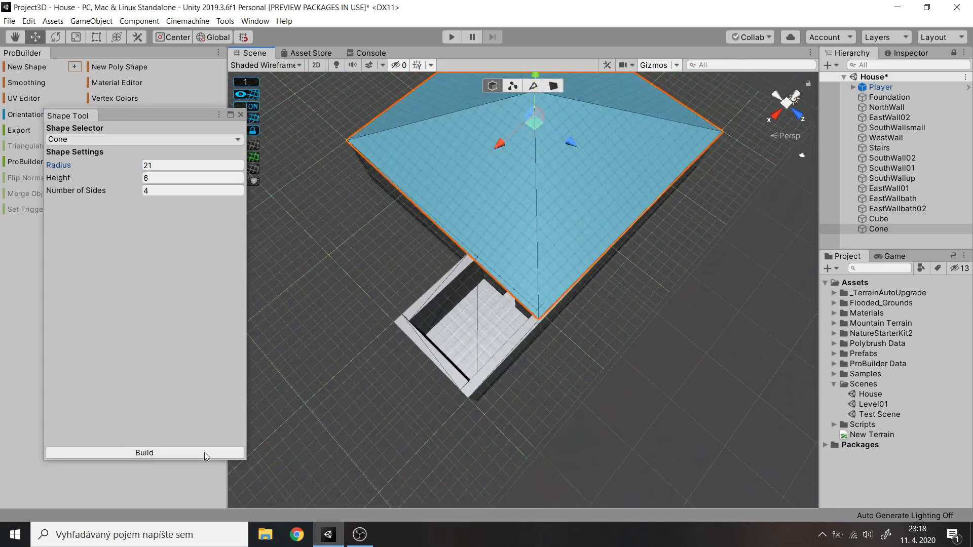
pyautogui.click(207, 452)
# Step: Try reshaping the main roof along the entrance side with face and edge editing
pyautogui.keyDown('alt'); pyautogui.moveTo(405, 354); pyautogui.dragTo(379, 318); pyautogui.keyUp('alt')
pyautogui.click(554, 86)
pyautogui.click(558, 244)
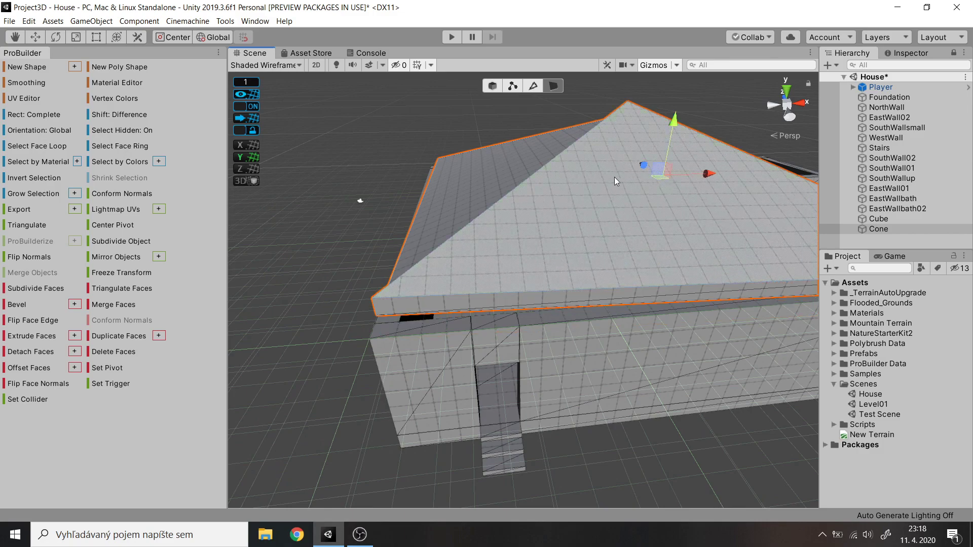
pyautogui.click(533, 86)
pyautogui.keyDown('alt'); pyautogui.moveTo(537, 152); pyautogui.dragTo(609, 284); pyautogui.keyUp('alt')
pyautogui.click(609, 301)
pyautogui.keyDown('alt'); pyautogui.moveTo(651, 99); pyautogui.dragTo(513, 100); pyautogui.keyUp('alt')
# Step: Move the main roof's corner vertices so that they line up with the outer wall corners
pyautogui.click(513, 86)
pyautogui.moveTo(491, 261); pyautogui.dragTo(490, 273)
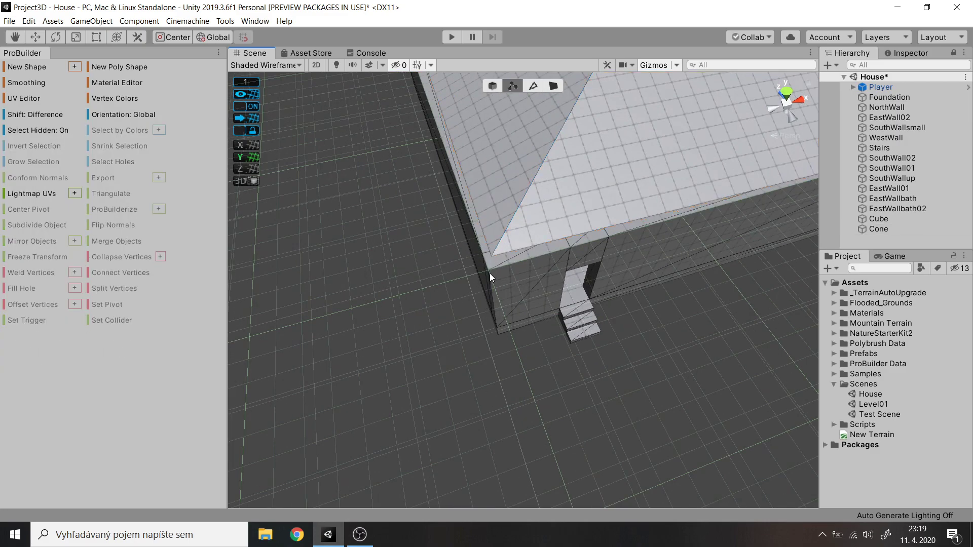
pyautogui.click(786, 92)
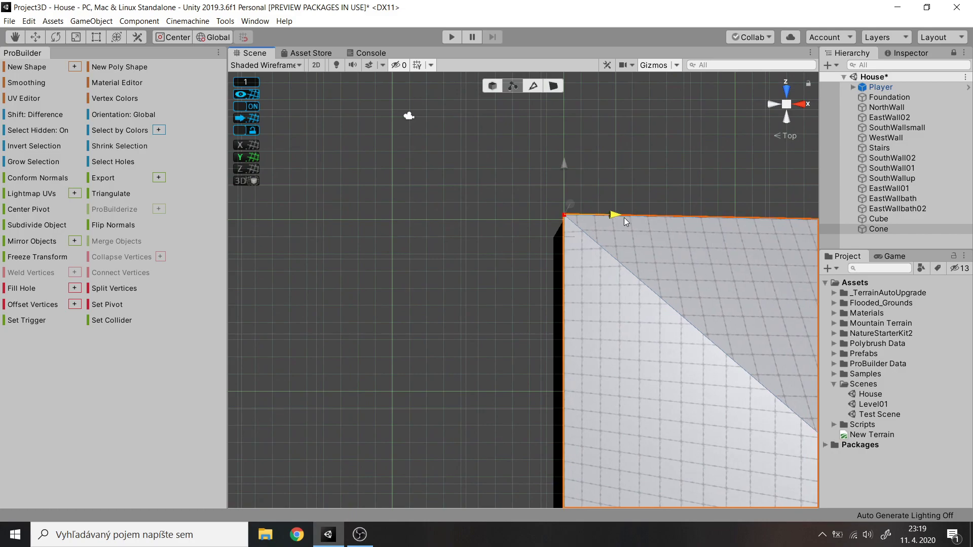
pyautogui.click(803, 104)
pyautogui.keyDown('alt'); pyautogui.moveTo(611, 233); pyautogui.dragTo(561, 235); pyautogui.keyUp('alt')
pyautogui.scroll(-5, 726, 320)
# Step: Rename the cube above the interior doorway as EastWallup and the roof cone as MainRoof
pyautogui.click(878, 229)
pyautogui.click(878, 218)
pyautogui.press('F2')
pyautogui.write('EastWallup')
pyautogui.press('Return')
pyautogui.press('Down')
pyautogui.press('F2')
pyautogui.write('MainRoof')
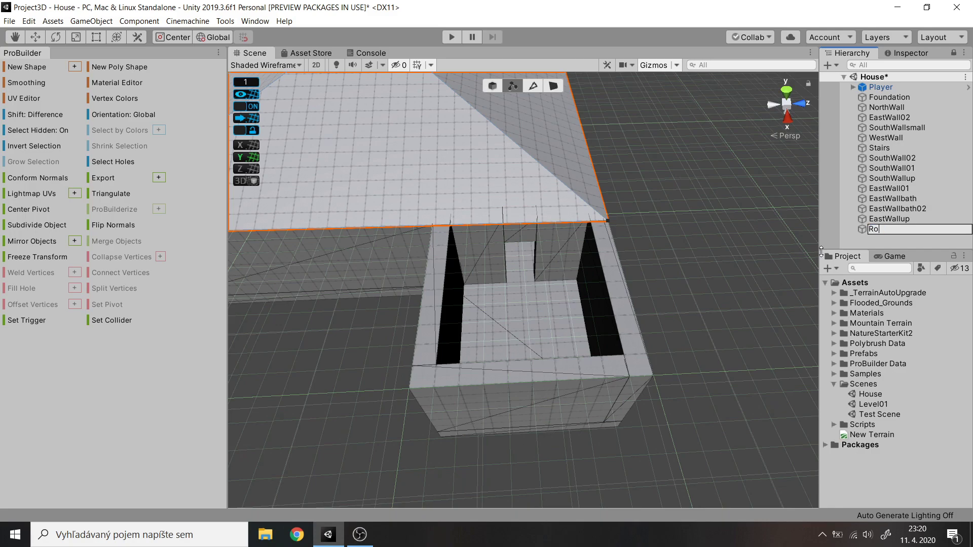
pyautogui.press('Return')
# Step: Add a second four-sided cone near the small room with radius 5 and height 1
pyautogui.scroll(-4, 691, 232)
pyautogui.scroll(3, 686, 288)
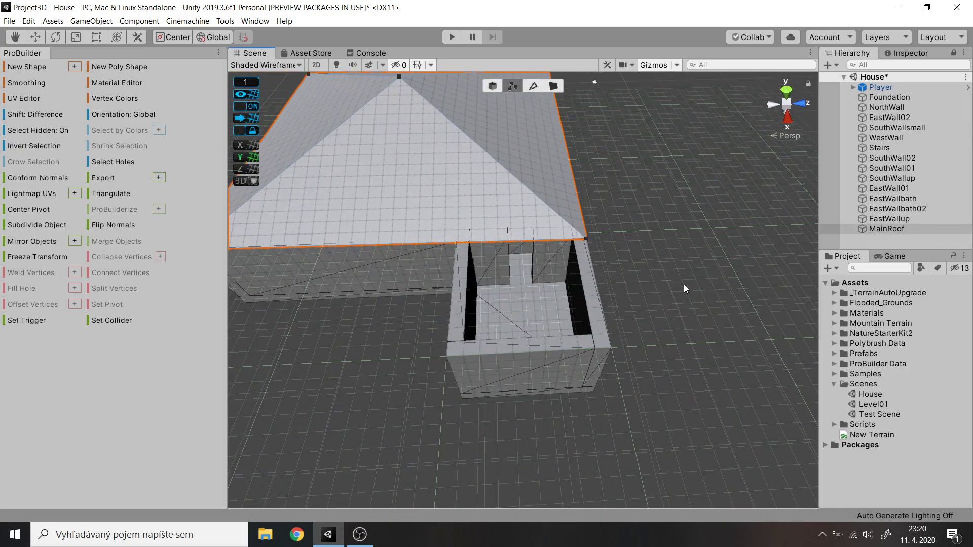
pyautogui.click(75, 66)
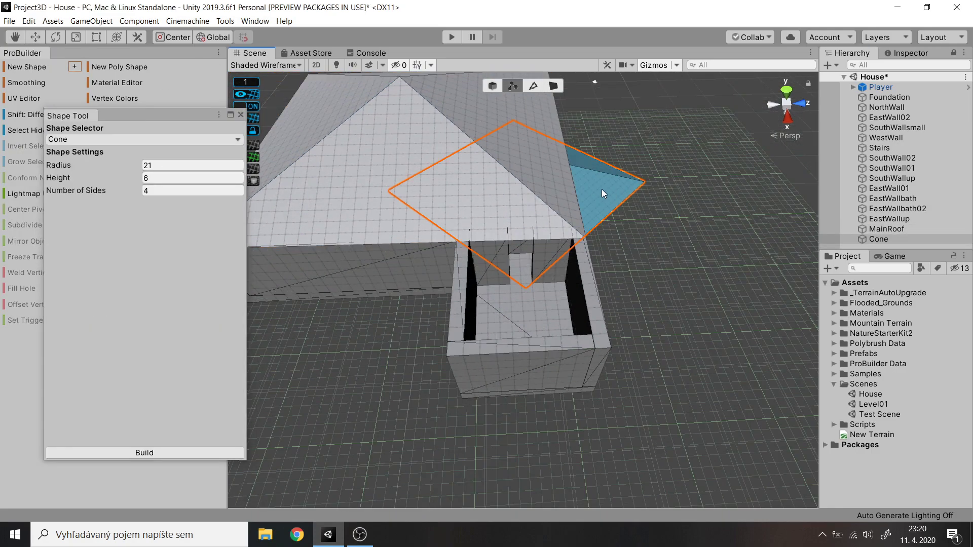
pyautogui.keyDown('alt'); pyautogui.moveTo(637, 223); pyautogui.dragTo(271, 132); pyautogui.keyUp('alt')
pyautogui.click(516, 194)
pyautogui.keyDown('alt'); pyautogui.moveTo(516, 193); pyautogui.dragTo(536, 136); pyautogui.keyUp('alt')
pyautogui.click(158, 162)
pyautogui.write('5')
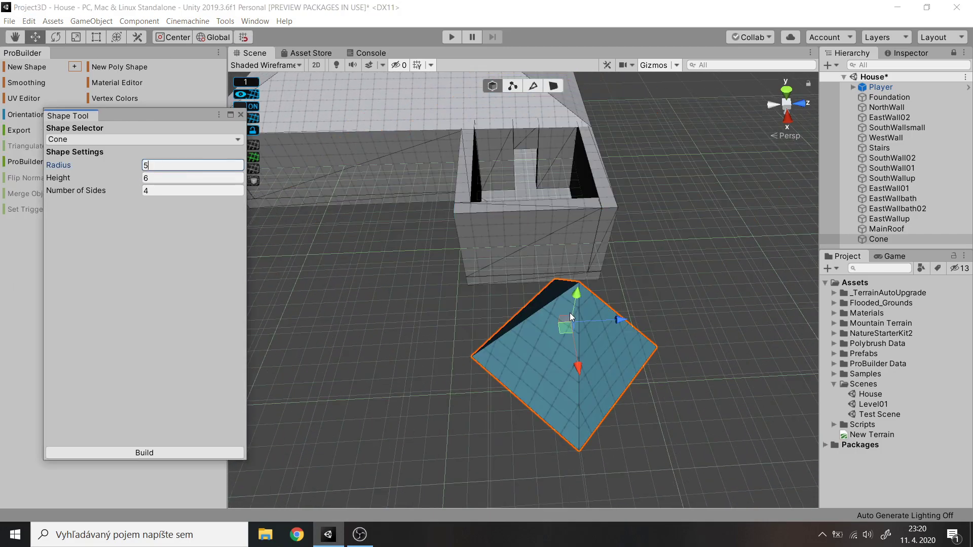
pyautogui.press('Tab')
pyautogui.write('1')
# Step: Set the second cone's radius to 6, rotate it to match the walls, and place it on top of the small room
pyautogui.keyDown('alt'); pyautogui.moveTo(591, 222); pyautogui.dragTo(422, 300); pyautogui.keyUp('alt')
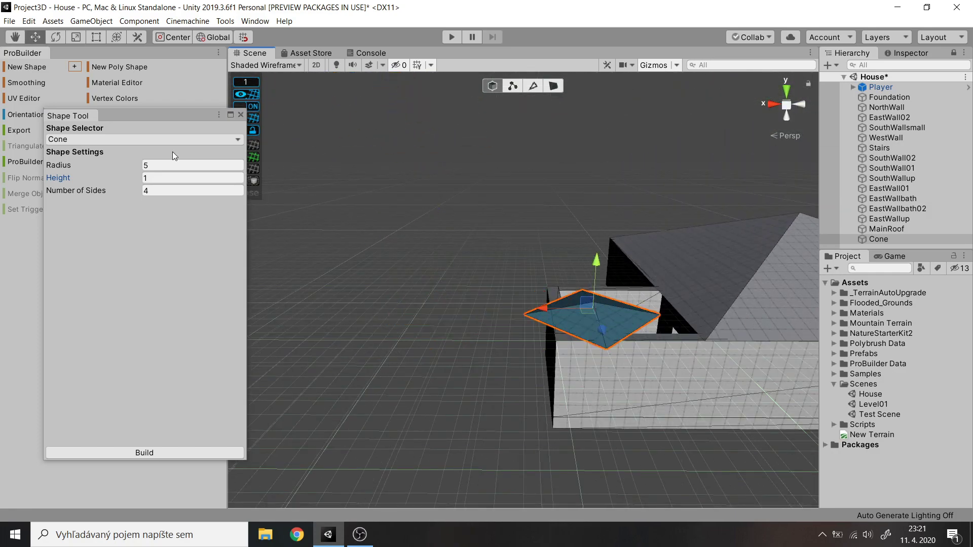
pyautogui.click(159, 166)
pyautogui.write('45')
pyautogui.press('BackSpace')
pyautogui.press('BackSpace')
pyautogui.write('6')
pyautogui.moveTo(497, 304)
pyautogui.keyDown('alt'); pyautogui.mouseDown()
pyautogui.moveTo(474, 336)
pyautogui.moveTo(553, 332)
pyautogui.moveTo(507, 315)
pyautogui.mouseUp(); pyautogui.keyUp('alt')
pyautogui.click(59, 39)
pyautogui.moveTo(473, 342); pyautogui.dragTo(378, 354)
pyautogui.press('w')
# Step: Increase the small roof cone's radius to 7, fit it over the small room, and build it
pyautogui.press('BackSpace')
pyautogui.write('7')
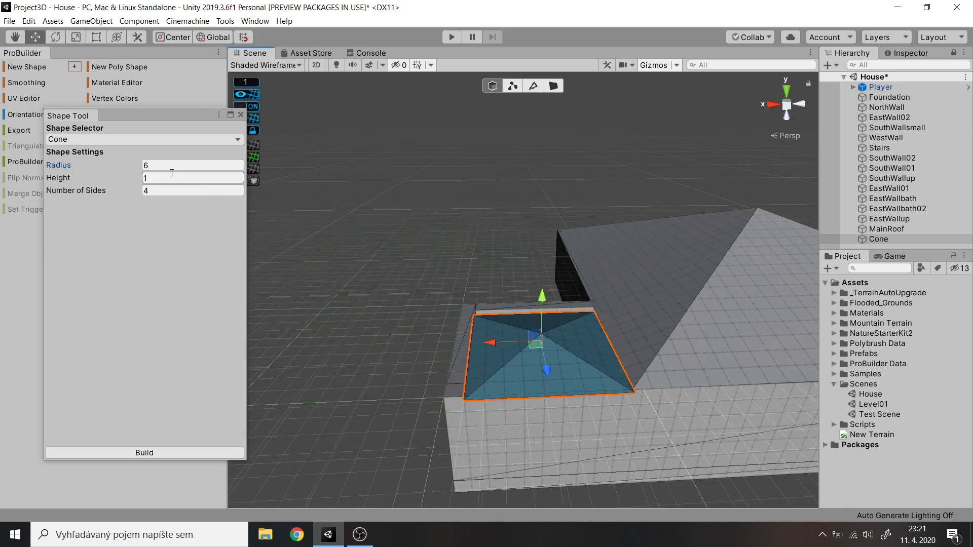
pyautogui.moveTo(398, 271); pyautogui.dragTo(577, 309, button='middle')
pyautogui.keyDown('alt'); pyautogui.moveTo(577, 309); pyautogui.dragTo(705, 304); pyautogui.keyUp('alt')
pyautogui.click(171, 453)
# Step: Switch to vertex editing and rename the small roof cone as BathRoof
pyautogui.click(512, 86)
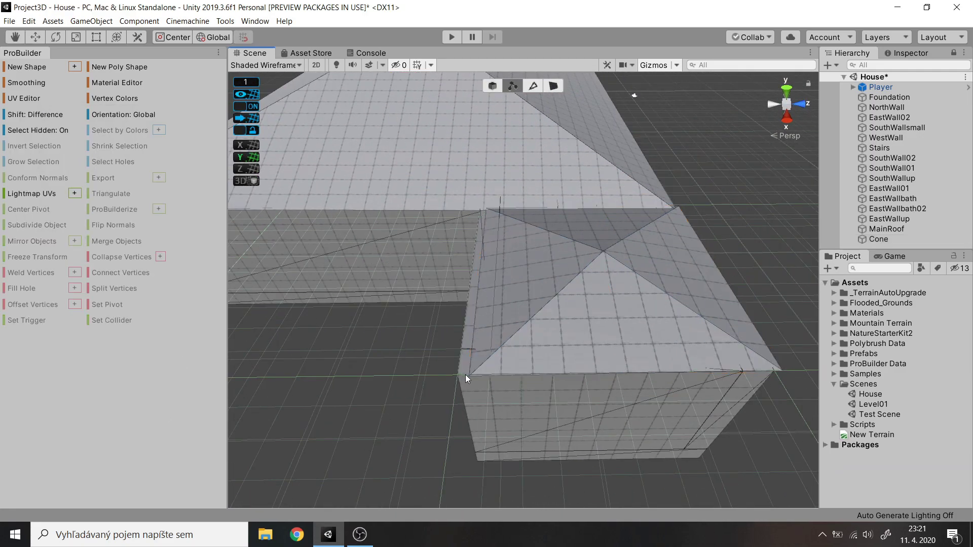
pyautogui.click(466, 375)
pyautogui.click(618, 272)
pyautogui.press('F2')
pyautogui.write('BathRoof')
# Step: Adjust BathRoof's corner vertices to meet the small room's wall corners
pyautogui.click(469, 376)
pyautogui.click(786, 91)
pyautogui.keyDown('alt'); pyautogui.moveTo(479, 282); pyautogui.dragTo(444, 430); pyautogui.keyUp('alt')
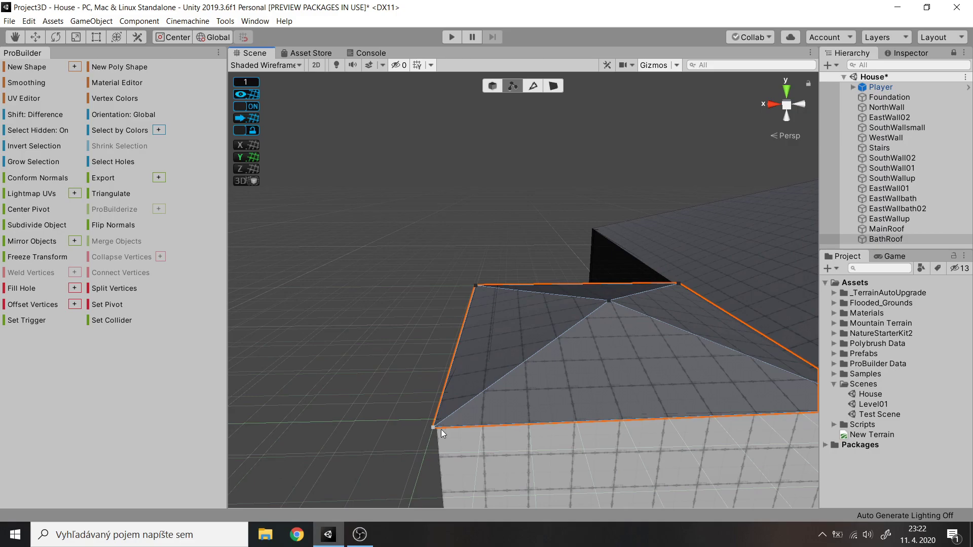
pyautogui.click(786, 91)
pyautogui.keyDown('alt'); pyautogui.moveTo(783, 92); pyautogui.dragTo(442, 321); pyautogui.keyUp('alt')
pyautogui.click(442, 321)
# Step: Leave vertex editing and examine the roofed house from several sides, including the entrance
pyautogui.keyDown('alt'); pyautogui.moveTo(431, 282); pyautogui.dragTo(424, 241); pyautogui.keyUp('alt')
pyautogui.moveTo(423, 242); pyautogui.dragTo(715, 259, button='middle')
pyautogui.keyDown('alt'); pyautogui.moveTo(715, 260); pyautogui.dragTo(533, 283); pyautogui.keyUp('alt')
pyautogui.moveTo(532, 284); pyautogui.dragTo(582, 227, button='middle')
pyautogui.keyDown('alt'); pyautogui.moveTo(582, 227); pyautogui.dragTo(562, 256); pyautogui.keyUp('alt')
pyautogui.press('g')
pyautogui.moveTo(562, 256); pyautogui.dragTo(330, 275, button='middle')
pyautogui.keyDown('alt'); pyautogui.moveTo(329, 275); pyautogui.dragTo(385, 238); pyautogui.keyUp('alt')
# Step: Add a 10 × 12 plane on the ground in front of the house at the foot of the entrance stairs
pyautogui.click(27, 66)
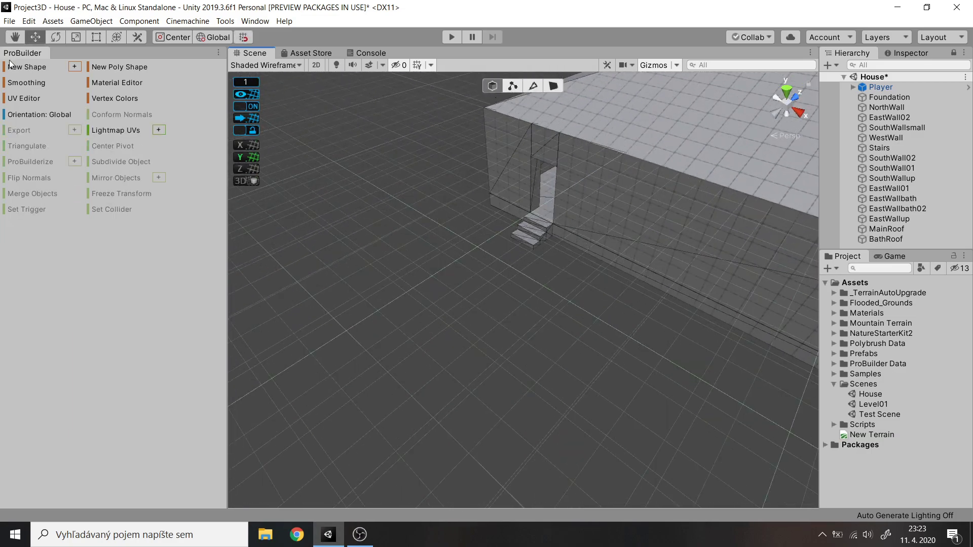
pyautogui.click(144, 139)
pyautogui.click(71, 227)
pyautogui.click(193, 177)
pyautogui.write('10')
pyautogui.press('Tab')
pyautogui.write('10')
pyautogui.keyDown('alt'); pyautogui.moveTo(354, 212); pyautogui.dragTo(603, 242); pyautogui.keyUp('alt')
pyautogui.doubleClick(193, 190)
pyautogui.write('12')
pyautogui.click(177, 453)
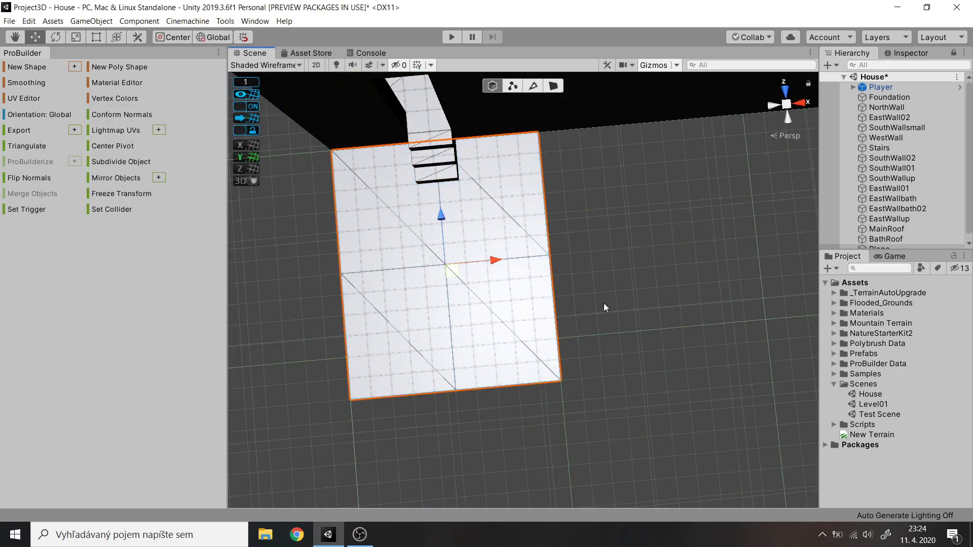
# Step: Rename the plane in front of the entrance as OutsideFloor
pyautogui.press('F2')
pyautogui.write('OutsideFloor')
pyautogui.press('Return')
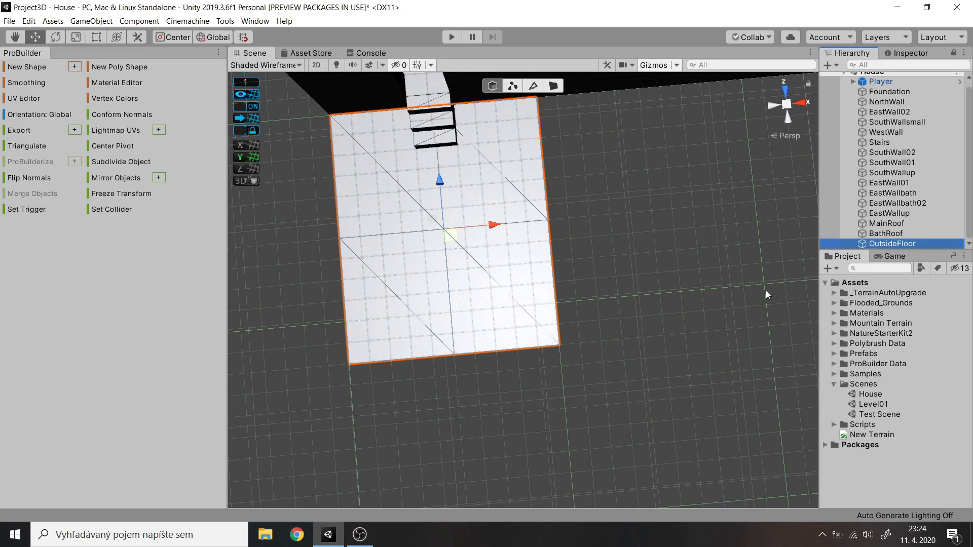
# Step: Set the Foundation's layer to UI
pyautogui.scroll(1, 953, 129)
pyautogui.click(892, 97)
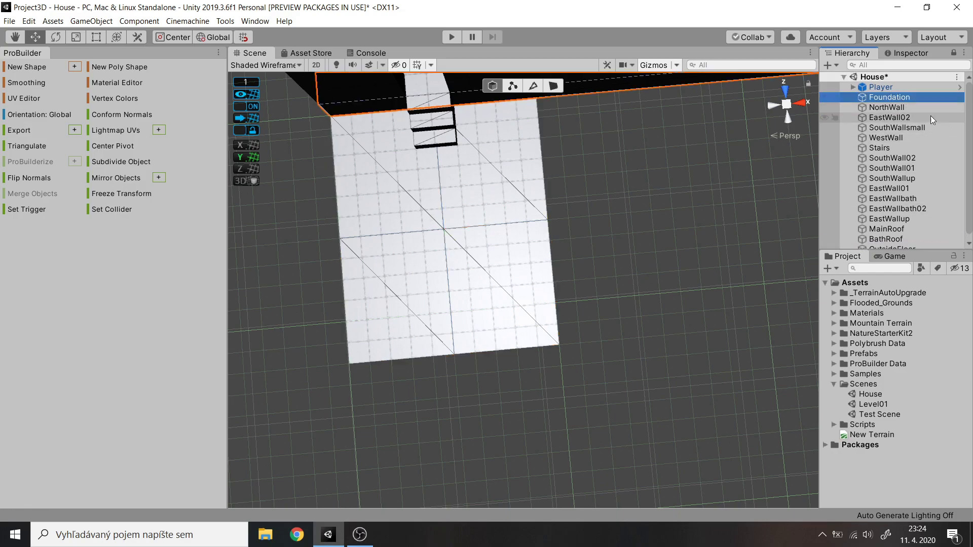
pyautogui.keyDown('alt'); pyautogui.moveTo(631, 255); pyautogui.dragTo(634, 314); pyautogui.keyUp('alt')
pyautogui.click(911, 53)
pyautogui.click(946, 85)
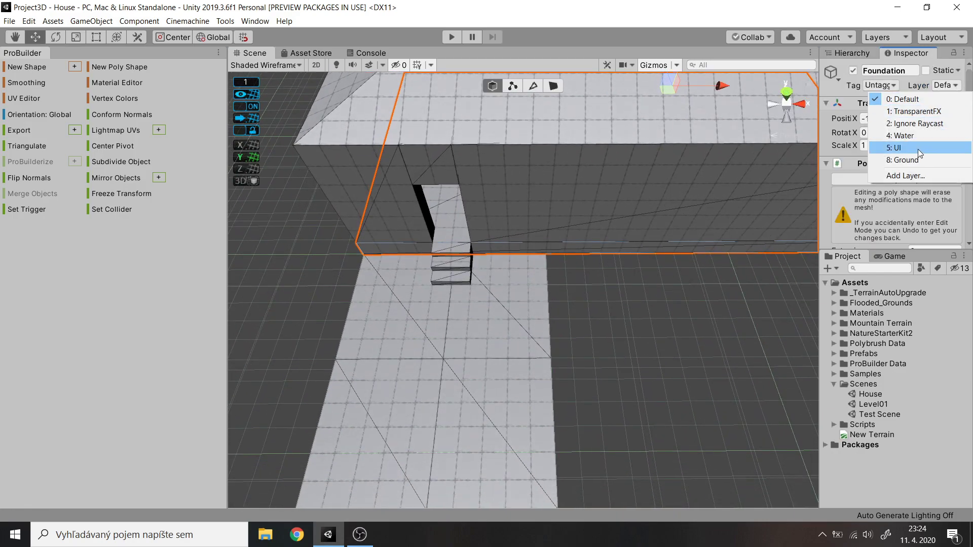
pyautogui.click(917, 149)
# Step: Open the layer options of OutsideFloor
pyautogui.click(852, 53)
pyautogui.scroll(-1, 886, 111)
pyautogui.moveTo(578, 254); pyautogui.dragTo(646, 277, button='middle')
pyautogui.click(892, 243)
pyautogui.click(910, 53)
pyautogui.click(945, 85)
pyautogui.click(690, 256)
# Step: Move the Player onto the OutsideFloor plane in front of the entrance stairs and check its placement from above
pyautogui.click(852, 53)
pyautogui.click(881, 82)
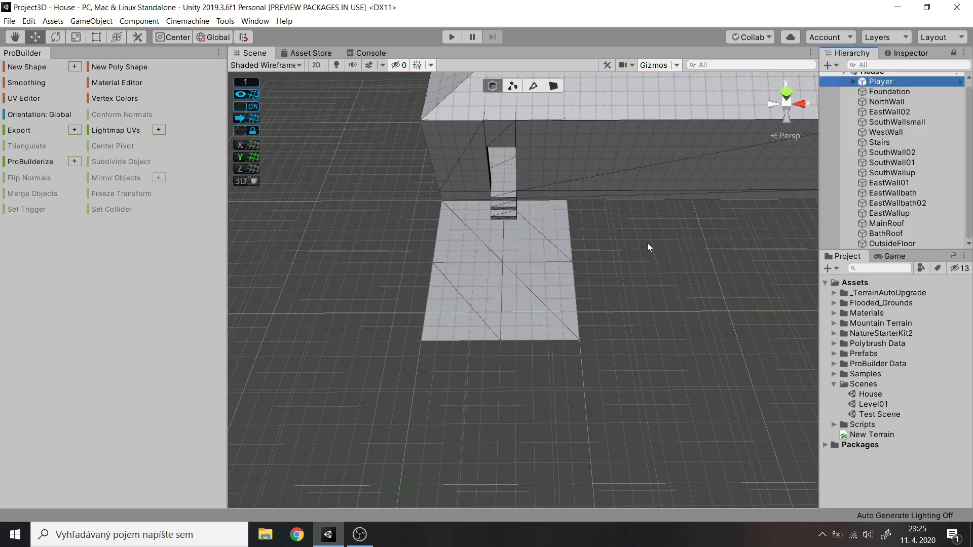
pyautogui.press('f')
pyautogui.keyDown('alt'); pyautogui.moveTo(614, 258); pyautogui.dragTo(540, 193); pyautogui.keyUp('alt')
pyautogui.moveTo(413, 141); pyautogui.dragTo(618, 476)
pyautogui.scroll(-5, 455, 296)
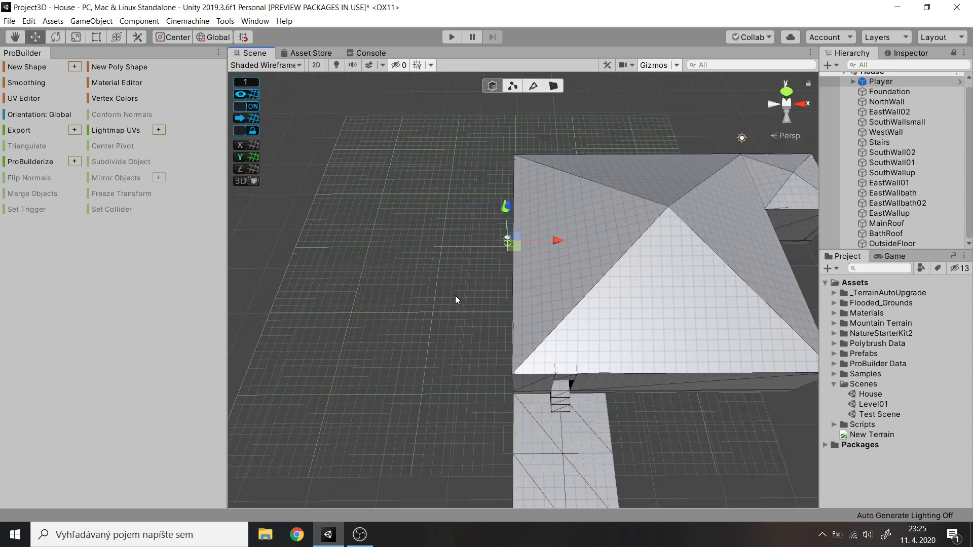
pyautogui.press('f')
pyautogui.moveTo(581, 222)
pyautogui.keyDown('alt'); pyautogui.mouseDown()
pyautogui.moveTo(570, 214)
pyautogui.moveTo(580, 245)
pyautogui.moveTo(570, 229)
pyautogui.mouseUp(); pyautogui.keyUp('alt')
pyautogui.click(799, 105)
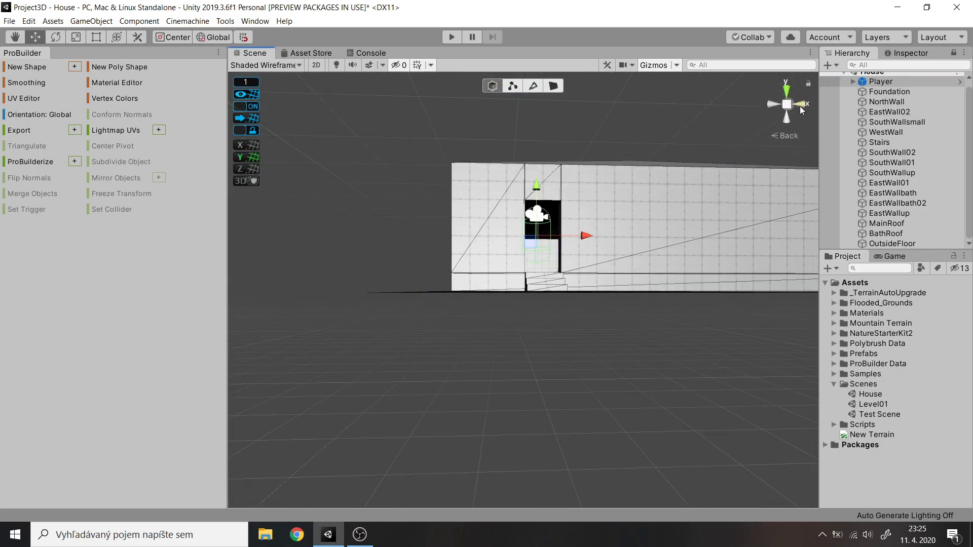
pyautogui.click(786, 91)
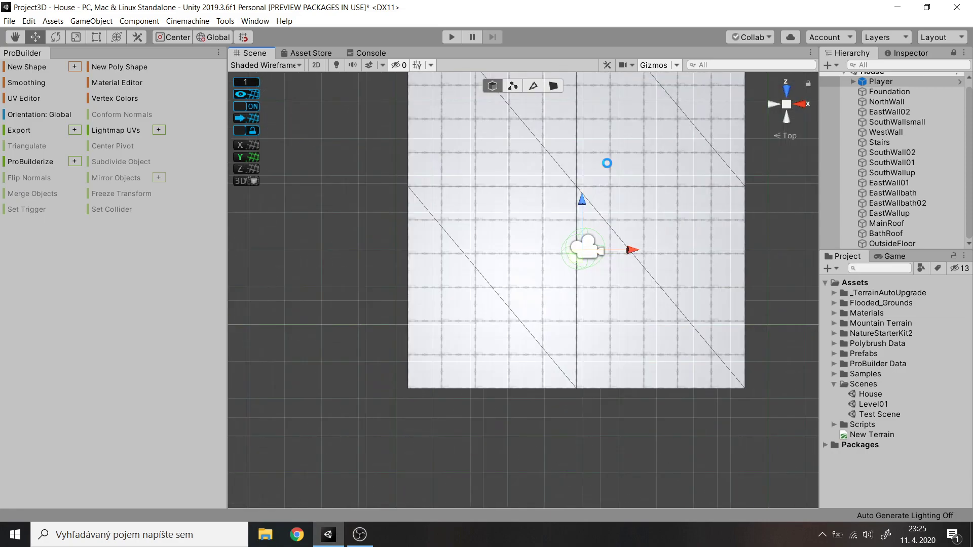
# Step: Create an empty object in the scene and name it House
pyautogui.scroll(1, 892, 152)
pyautogui.rightClick(872, 77)
pyautogui.click(841, 211)
pyautogui.write('House')
pyautogui.press('Return')
# Step: Place all house pieces, from Foundation to OutsideFloor, inside the House object as its children
pyautogui.click(892, 233)
pyautogui.keyDown('shift'); pyautogui.click(889, 81); pyautogui.keyUp('shift')
pyautogui.moveTo(904, 92); pyautogui.dragTo(882, 245)
pyautogui.click(902, 148)
# Step: Close the ProBuilder window and show the Game view, adjusting the width of its panel
pyautogui.click(218, 53)
pyautogui.click(244, 121)
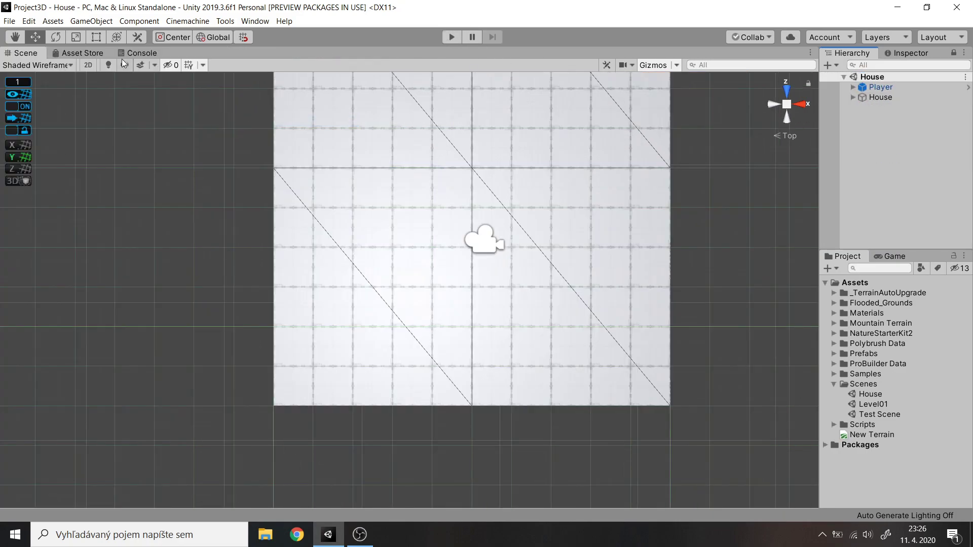
pyautogui.click(894, 256)
pyautogui.moveTo(820, 302)
pyautogui.mouseDown()
pyautogui.moveTo(647, 302)
pyautogui.moveTo(810, 302)
pyautogui.mouseUp()
# Step: Playtest the scene twice from in front of the entrance stairs, and leave play mode
pyautogui.click(446, 35)
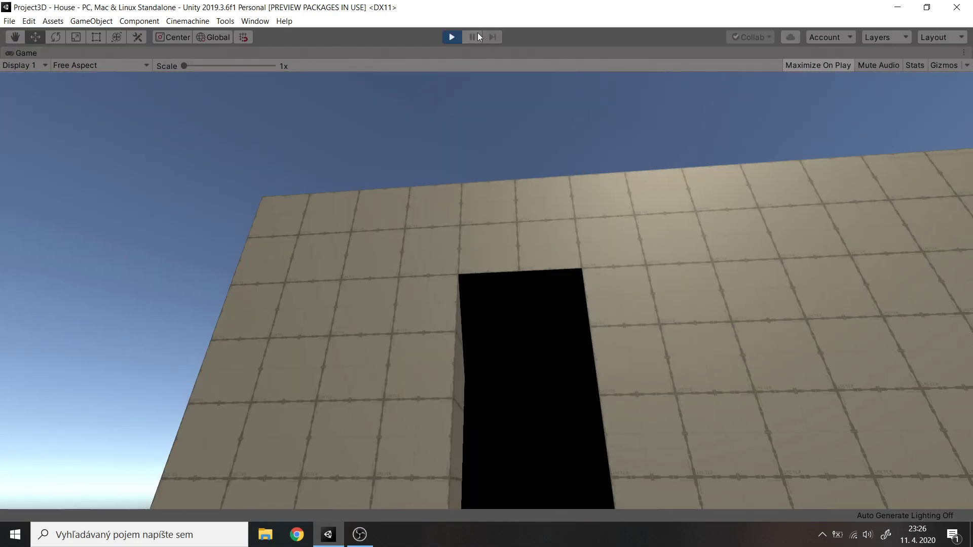
pyautogui.click(453, 38)
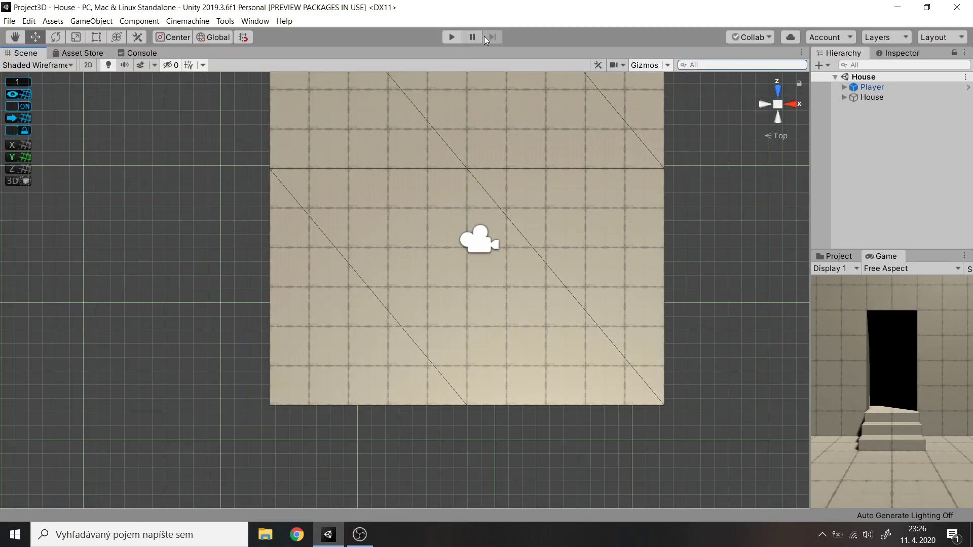
pyautogui.click(452, 39)
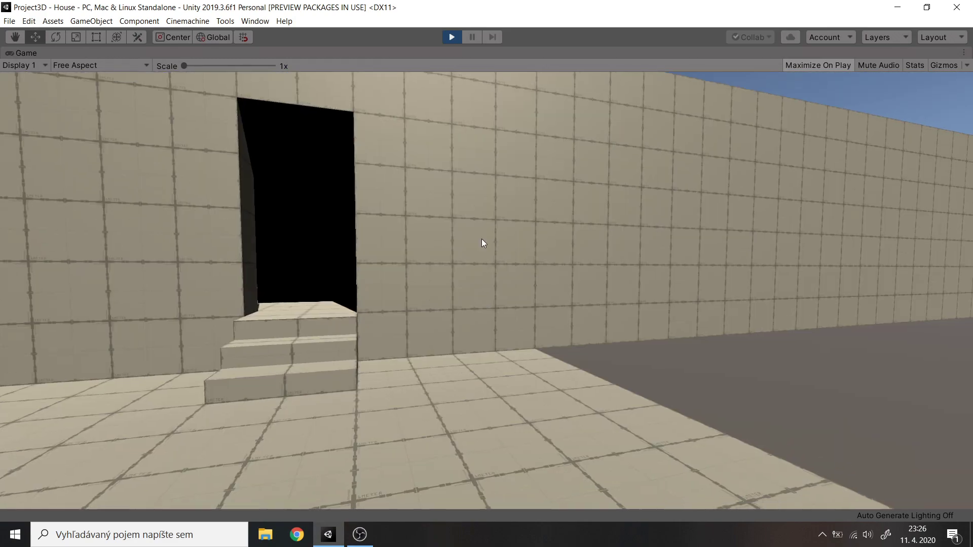
pyautogui.hotkey('ctrl', 'p')
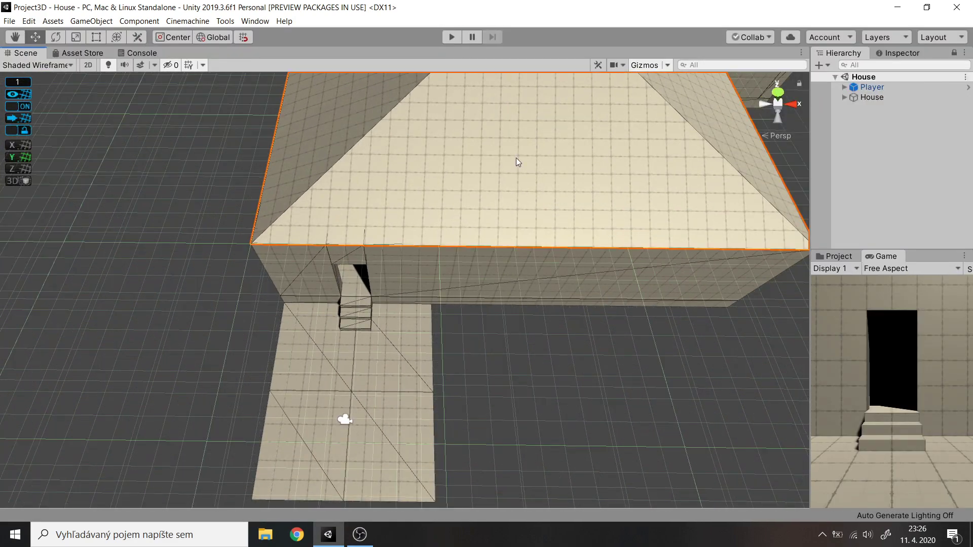
# Step: Open the ProBuilder window and try flipping the normals of MainRoof
pyautogui.click(225, 21)
pyautogui.moveTo(239, 30)
pyautogui.click(346, 51)
pyautogui.scroll(-5, 298, 299)
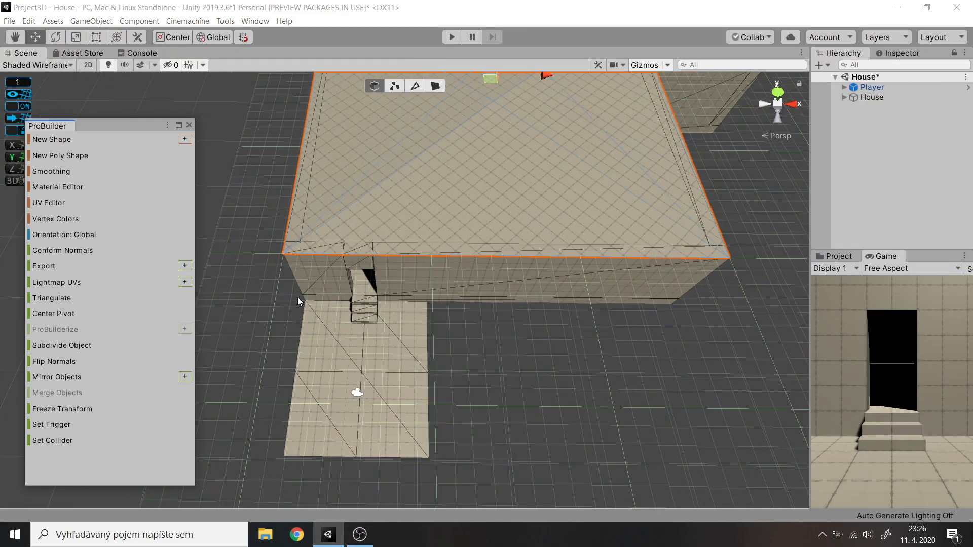
pyautogui.keyDown('alt'); pyautogui.moveTo(243, 348); pyautogui.dragTo(60, 368); pyautogui.keyUp('alt')
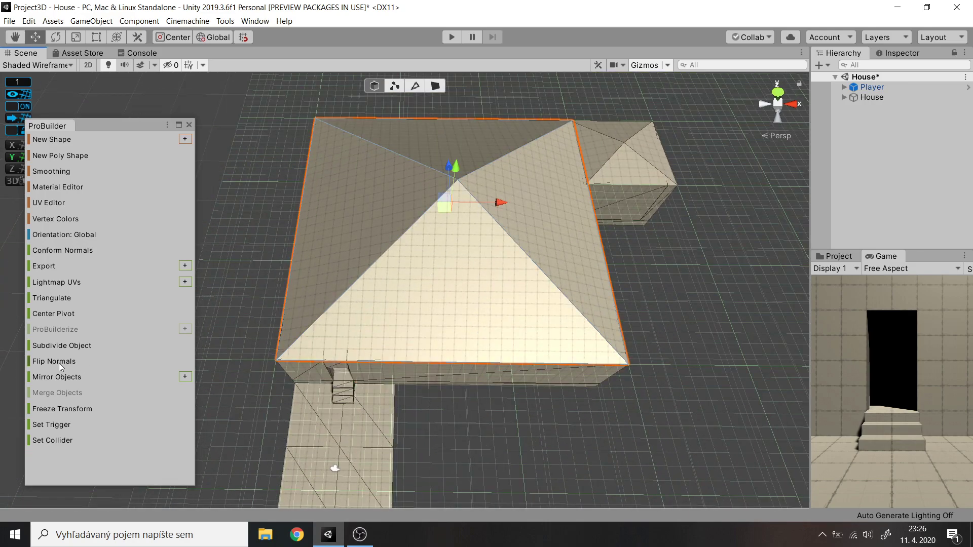
pyautogui.click(423, 287)
pyautogui.click(423, 287)
# Step: Expand the Player and try the values 10 and 1 in its Directional Light's properties
pyautogui.click(847, 87)
pyautogui.click(844, 87)
pyautogui.click(895, 117)
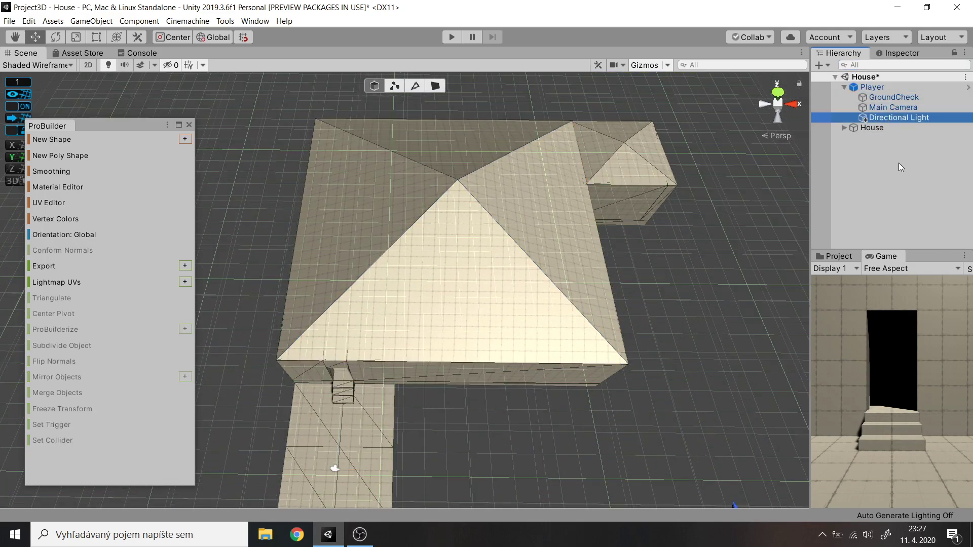
pyautogui.click(898, 54)
pyautogui.click(908, 113)
pyautogui.write('10')
pyautogui.write('1')
pyautogui.hotkey('ctrl', '4')
# Step: Deactivate MainRoof to expose the house interior
pyautogui.click(499, 202)
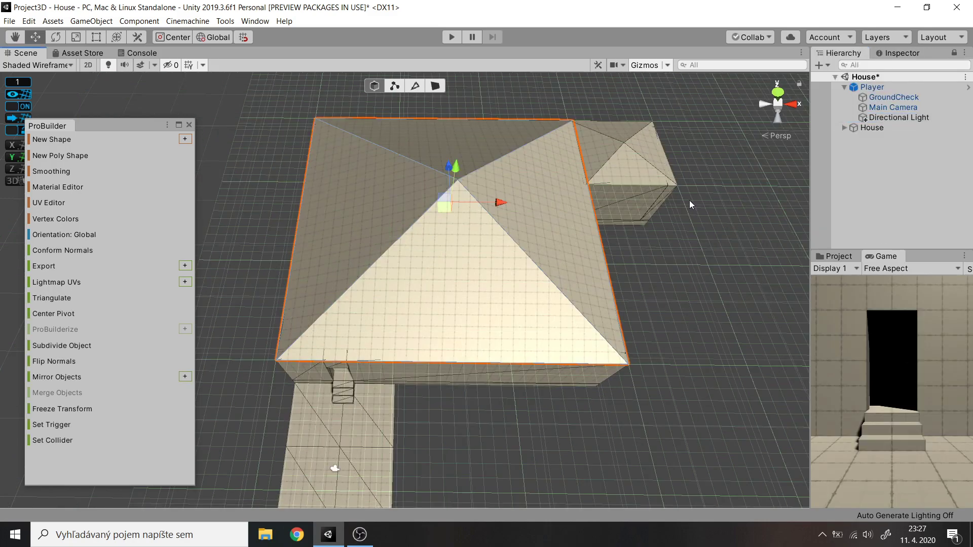
pyautogui.hotkey('ctrl', '3')
pyautogui.hotkey('alt', 'shift', 'a')
pyautogui.scroll(-5, 895, 194)
pyautogui.scroll(5, 907, 128)
pyautogui.scroll(-5, 882, 127)
pyautogui.click(140, 20)
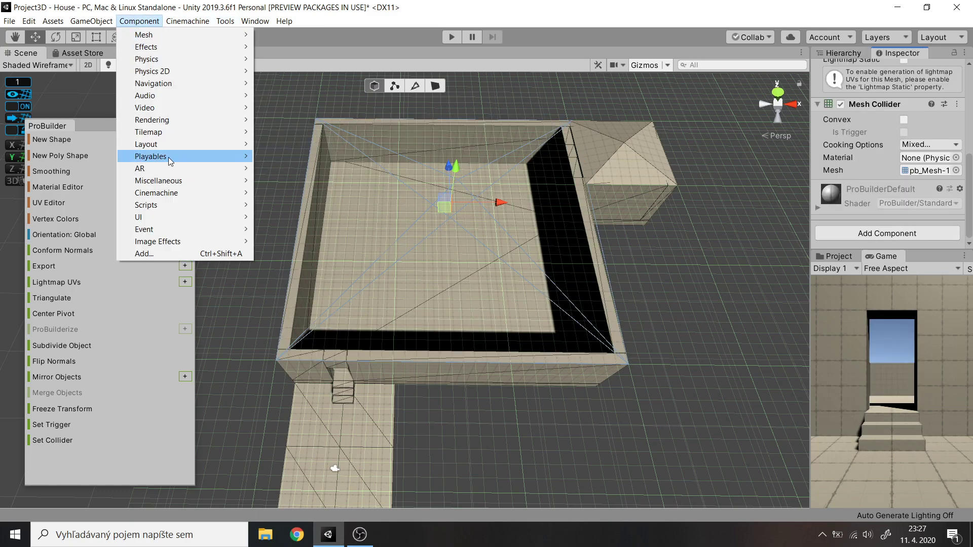
pyautogui.moveTo(197, 120)
pyautogui.click(274, 153)
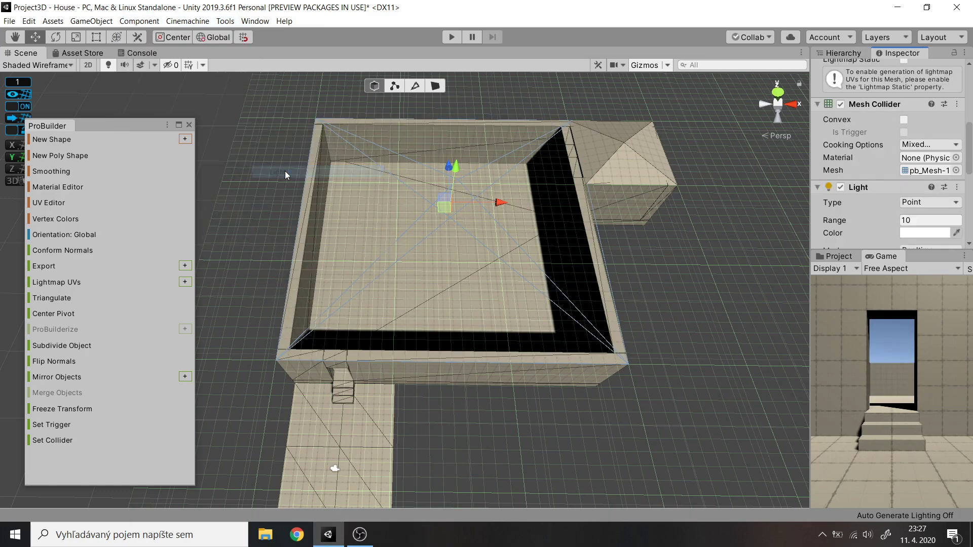
pyautogui.scroll(-5, 872, 132)
pyautogui.rightClick(861, 78)
pyautogui.click(877, 128)
# Step: Add a Light component to the House parent object
pyautogui.click(843, 52)
pyautogui.scroll(3, 891, 152)
pyautogui.click(872, 127)
pyautogui.click(139, 21)
pyautogui.moveTo(198, 119)
pyautogui.click(274, 154)
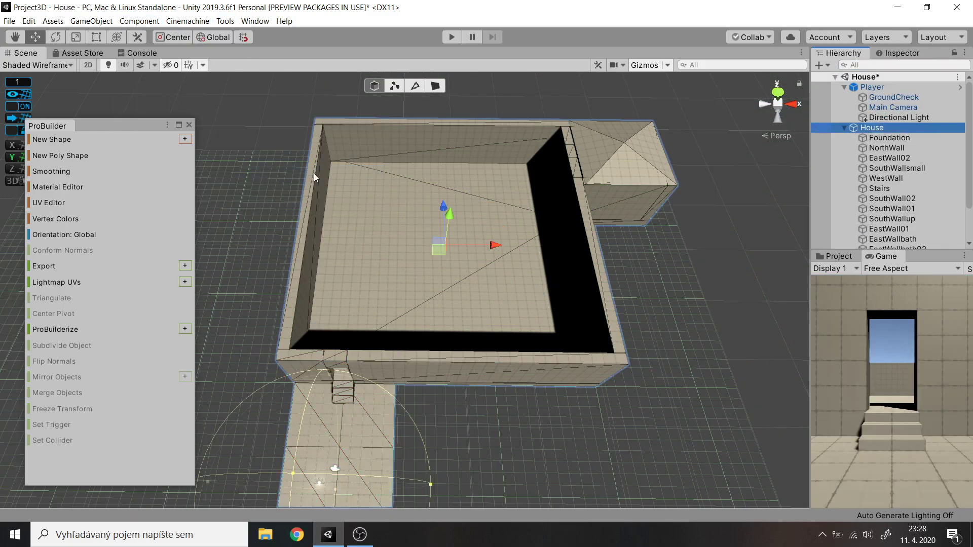
# Step: Examine the Directional Light and the House object's light in the scene, including their properties
pyautogui.scroll(-2, 502, 302)
pyautogui.scroll(-3, 887, 203)
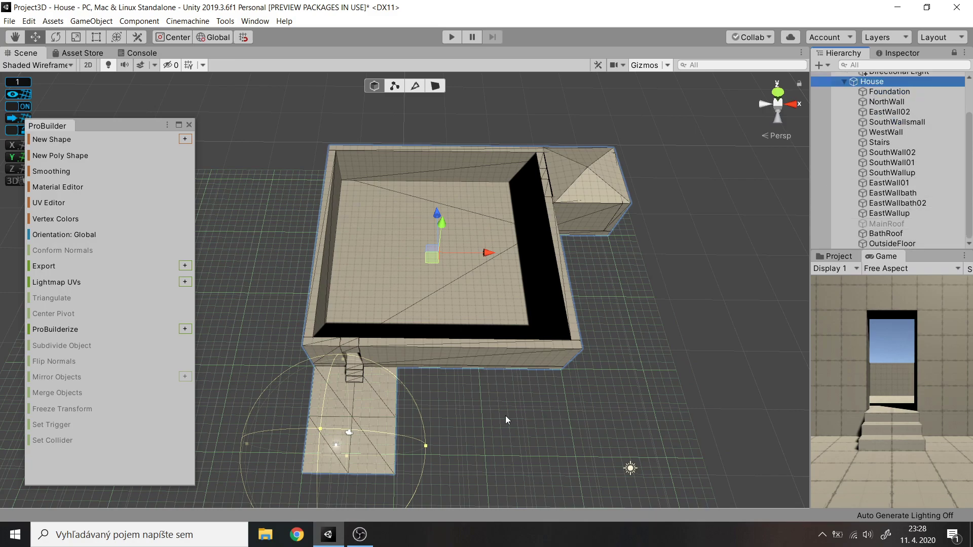
pyautogui.scroll(3, 892, 226)
pyautogui.click(894, 117)
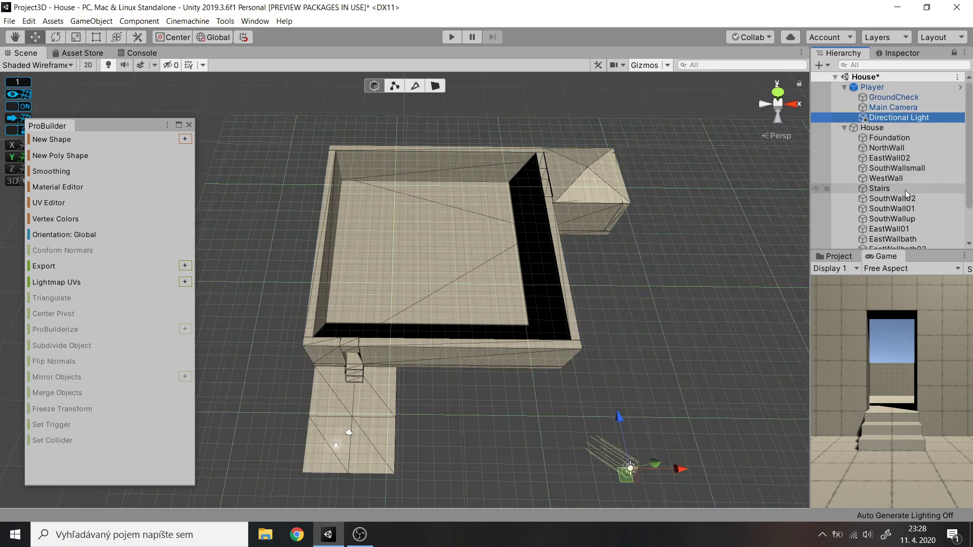
pyautogui.scroll(-3, 903, 213)
pyautogui.scroll(3, 887, 178)
pyautogui.click(340, 449)
pyautogui.click(902, 53)
pyautogui.click(842, 53)
pyautogui.click(446, 269)
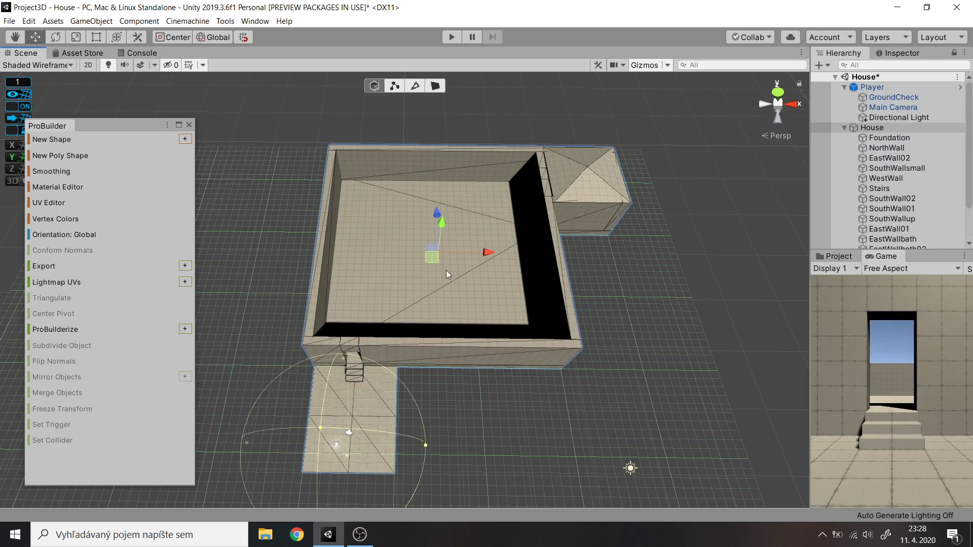
# Step: Deactivate BathRoof and playtest the house without its roofs, walking forward from the entrance
pyautogui.click(587, 175)
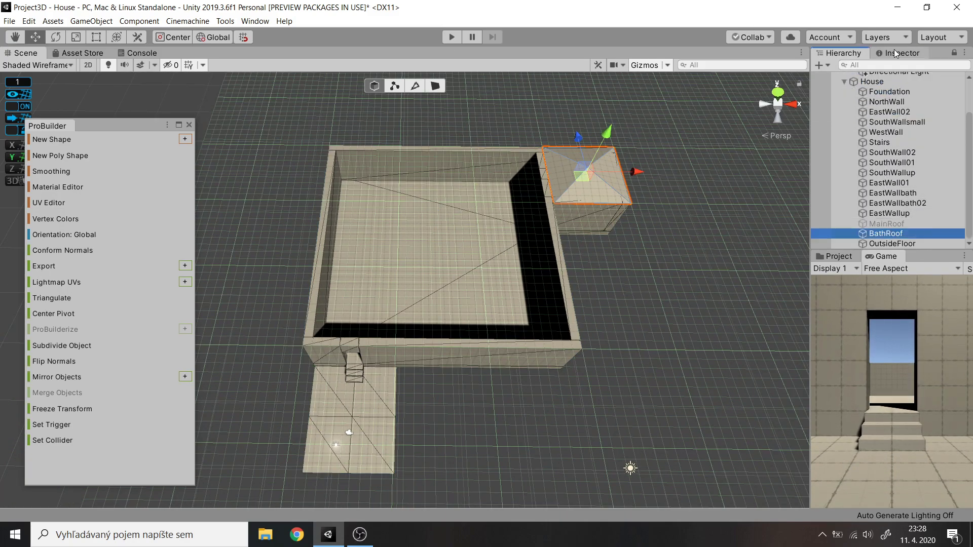
pyautogui.click(902, 53)
pyautogui.click(446, 41)
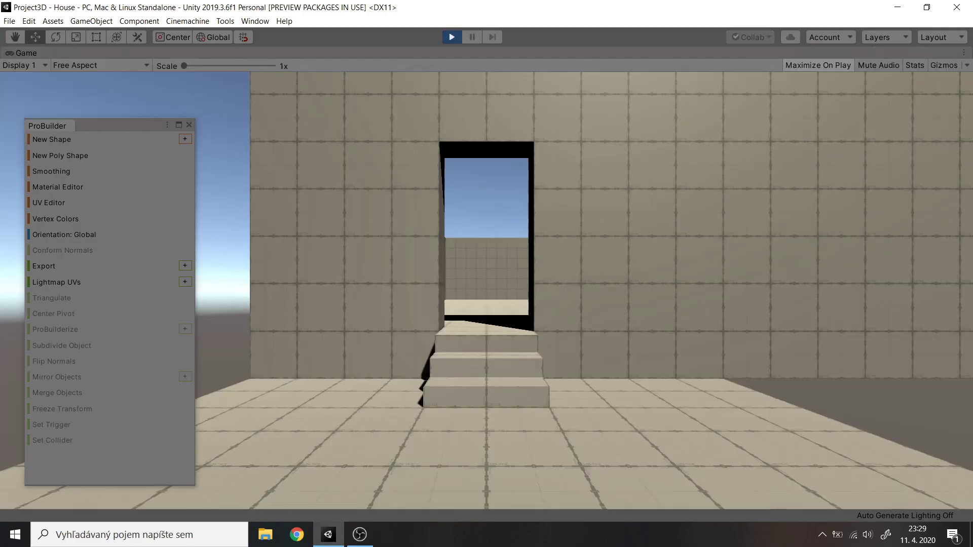
pyautogui.press('w')
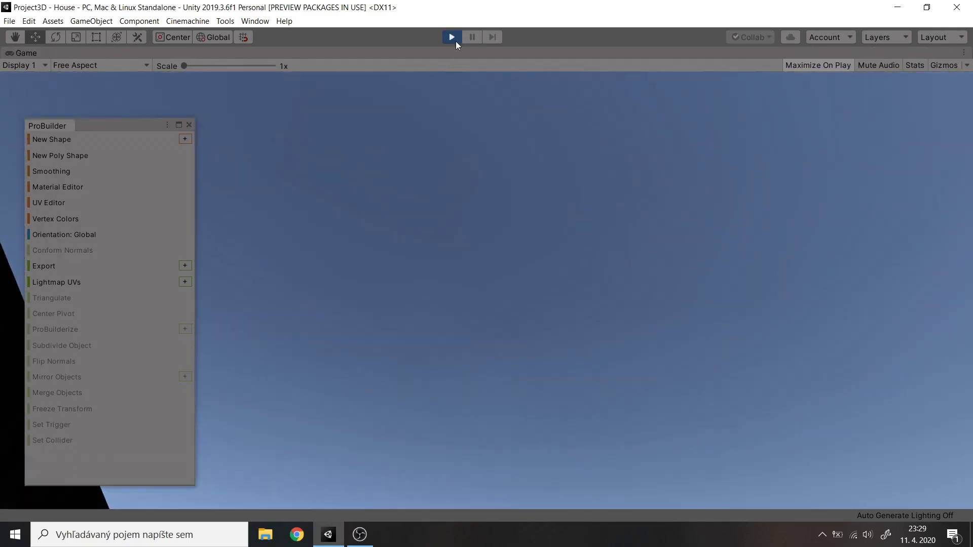
pyautogui.click(452, 38)
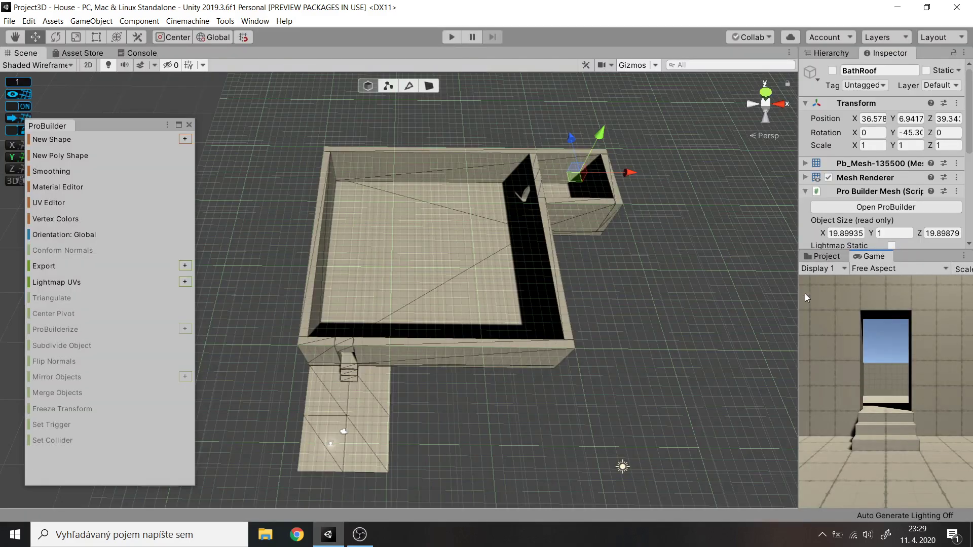
# Step: Play the scene beside the Scene view and activate both BathRoof and MainRoof during play
pyautogui.hotkey('ctrl', 'p')
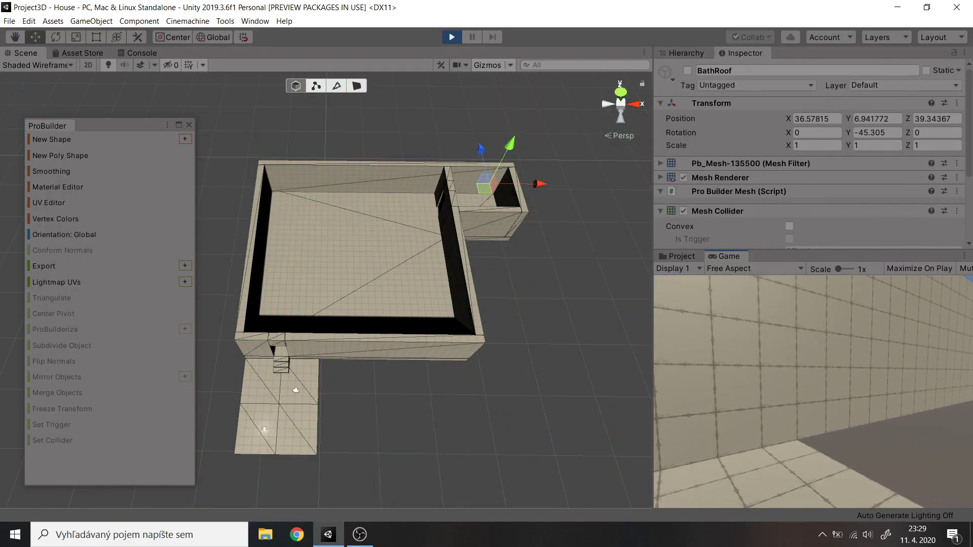
pyautogui.click(685, 52)
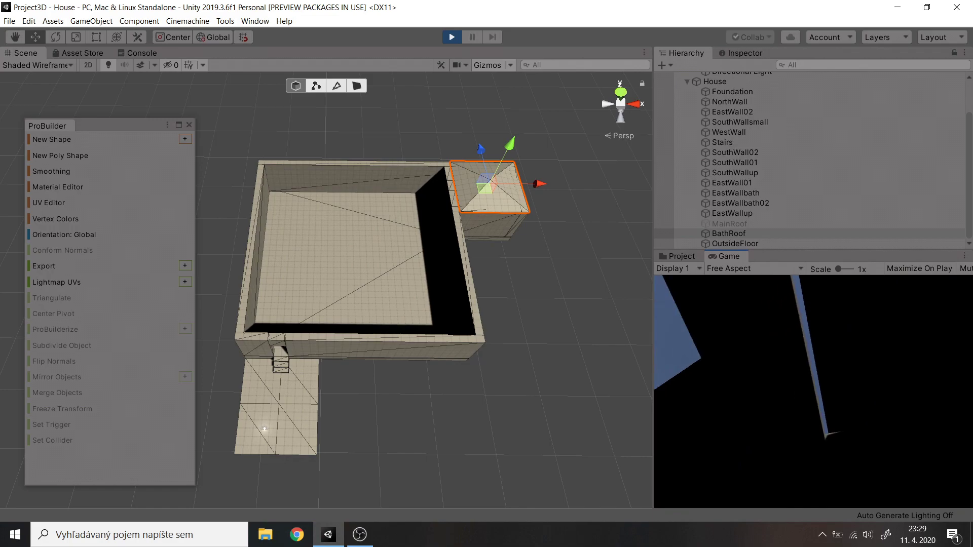
pyautogui.click(754, 144)
pyautogui.click(742, 52)
pyautogui.click(688, 70)
pyautogui.click(692, 55)
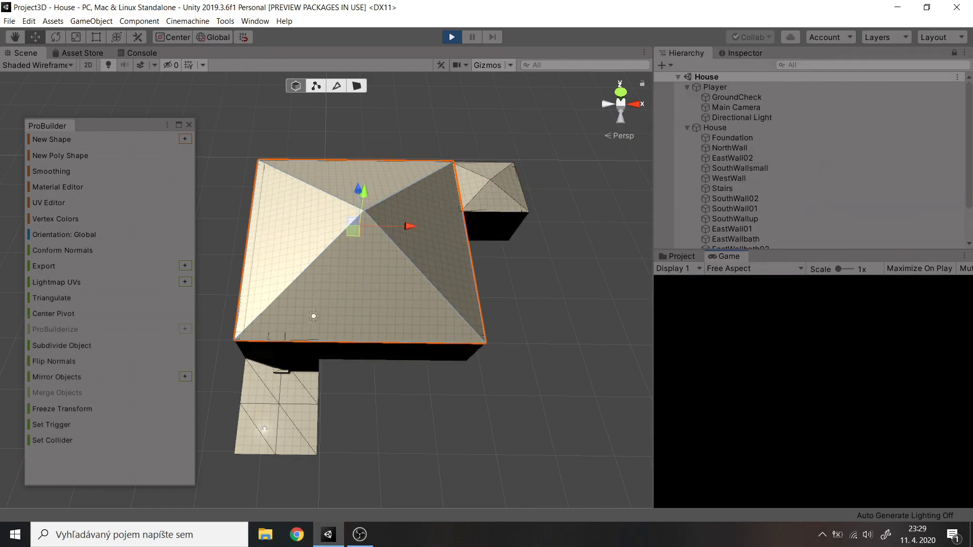
# Step: Check the Player and its Directional Light while the scene plays, and leave play mode
pyautogui.scroll(-2, 736, 208)
pyautogui.scroll(2, 736, 208)
pyautogui.click(741, 92)
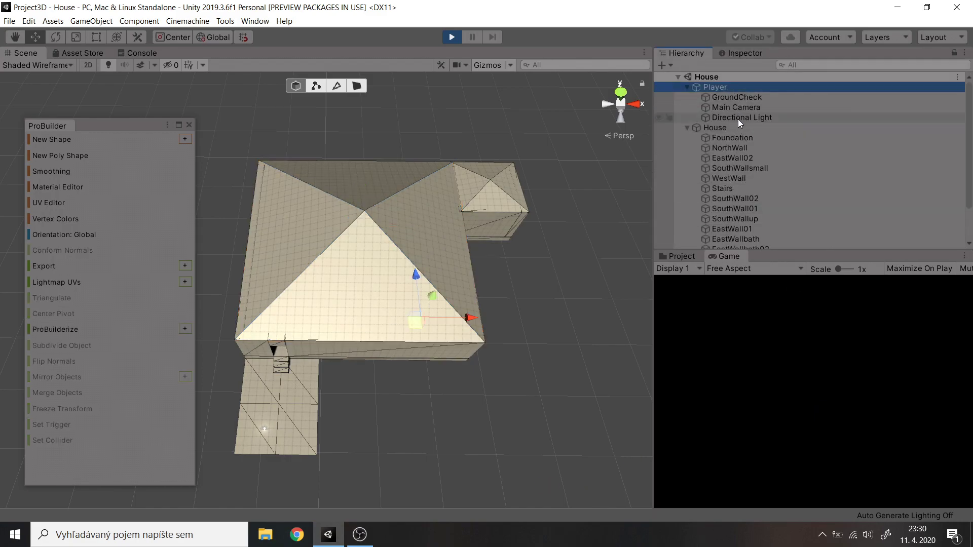
pyautogui.click(742, 53)
pyautogui.click(686, 53)
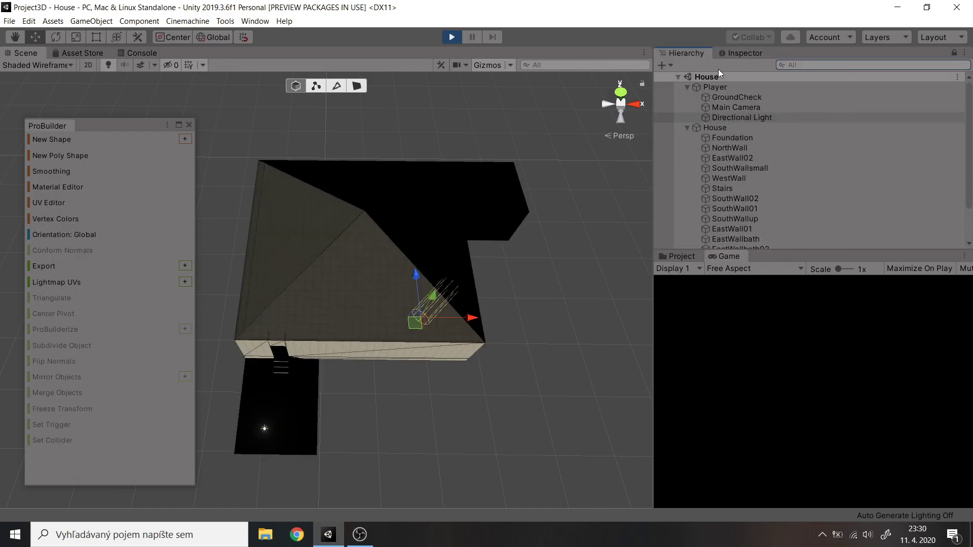
pyautogui.click(738, 117)
pyautogui.click(743, 52)
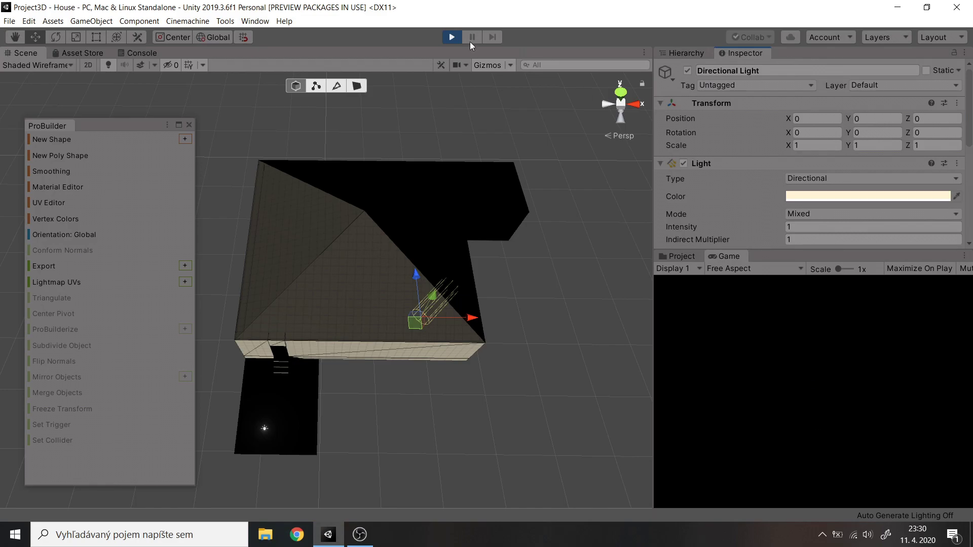
pyautogui.click(451, 37)
# Step: Reactivate MainRoof and BathRoof in the edited scene
pyautogui.click(686, 53)
pyautogui.scroll(-2, 741, 233)
pyautogui.click(730, 223)
pyautogui.click(743, 53)
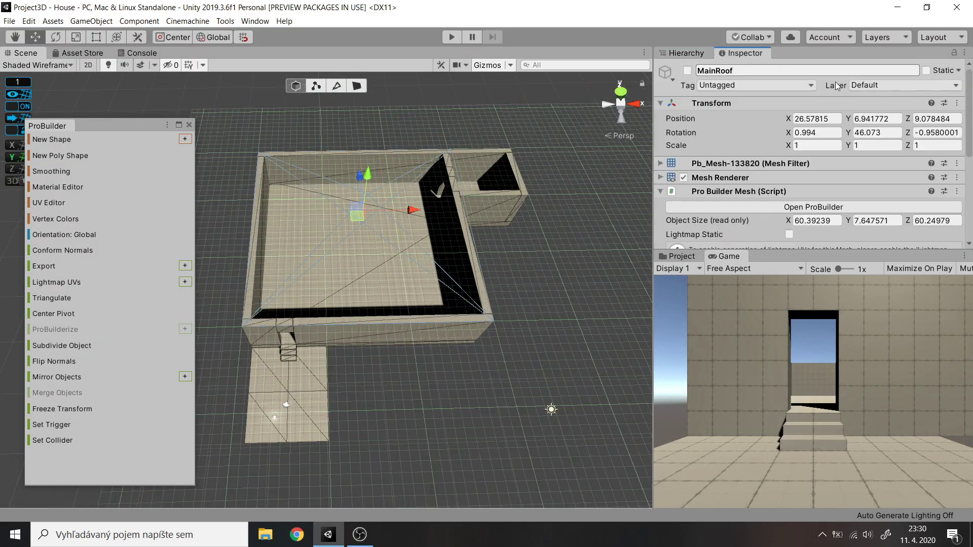
pyautogui.click(687, 70)
pyautogui.click(686, 53)
pyautogui.scroll(-2, 741, 203)
pyautogui.click(728, 234)
pyautogui.click(743, 52)
pyautogui.click(687, 70)
# Step: Close the ProBuilder window and turn off scene lighting in the Scene view
pyautogui.click(222, 146)
pyautogui.keyDown('alt'); pyautogui.moveTo(221, 146); pyautogui.dragTo(376, 244); pyautogui.keyUp('alt')
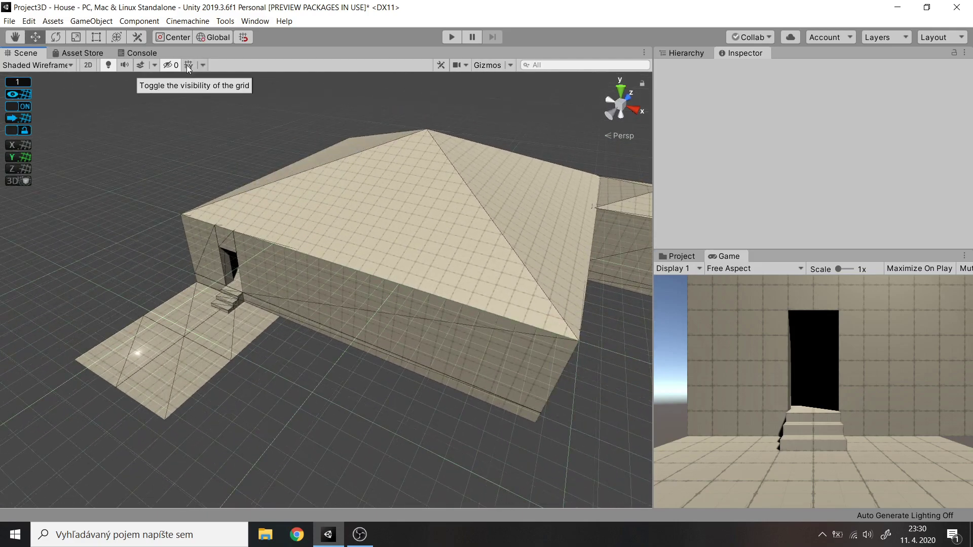
pyautogui.click(109, 65)
# Step: Enlarge the Scene view and show the whole house from directly above
pyautogui.keyDown('alt'); pyautogui.moveTo(461, 272); pyautogui.dragTo(558, 324); pyautogui.keyUp('alt')
pyautogui.moveTo(653, 329); pyautogui.dragTo(797, 355)
pyautogui.scroll(-2, 475, 345)
pyautogui.moveTo(476, 344); pyautogui.dragTo(337, 272, button='right')
pyautogui.keyDown('alt'); pyautogui.moveTo(337, 272); pyautogui.dragTo(483, 377); pyautogui.keyUp('alt')
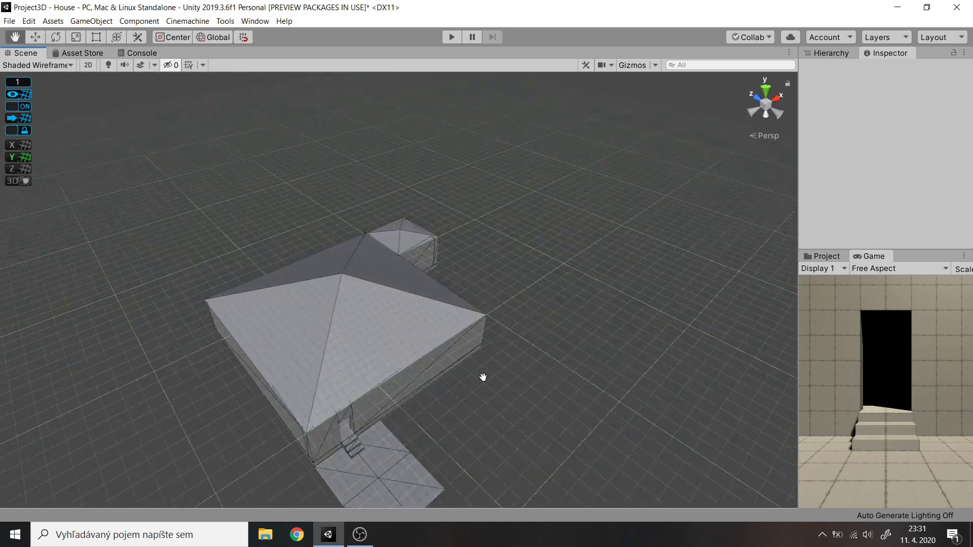
pyautogui.click(765, 90)
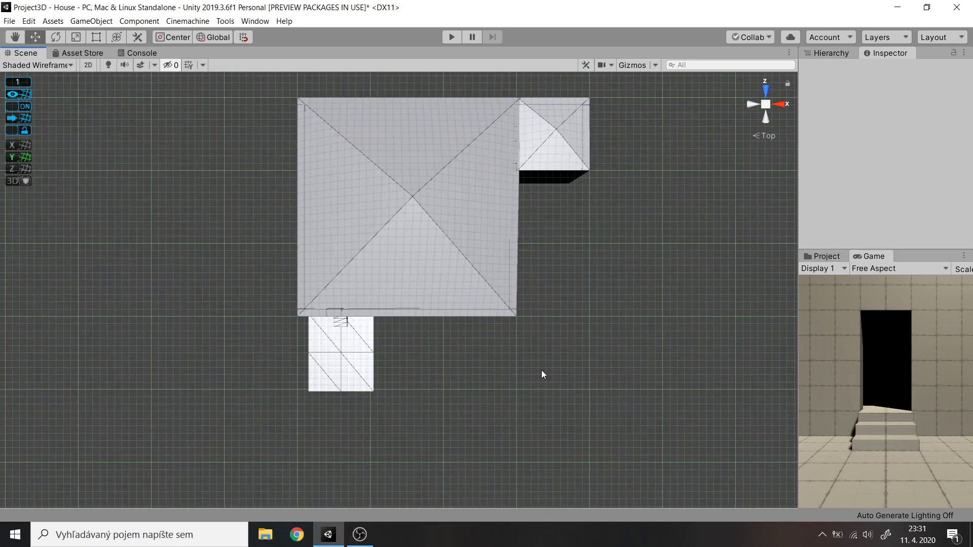